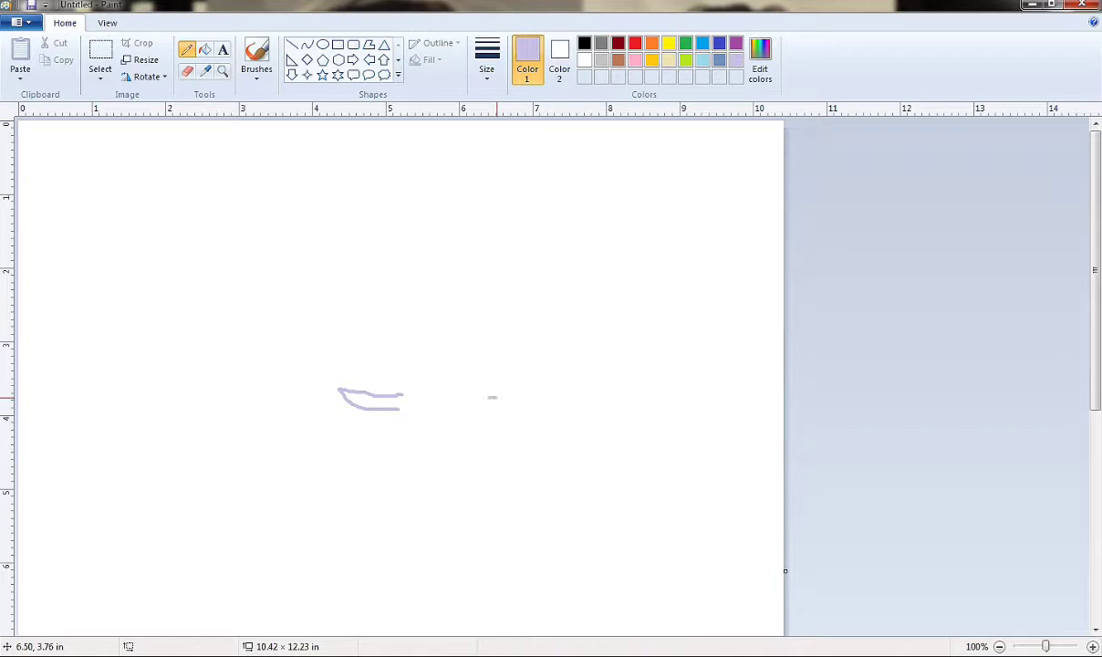
Sketch the second eye and a V-shaped jaw in lavender, with horizontal guide lines at eye and nose level.
mouse_move(500, 399)
left_mouse_down()
mouse_move(537, 395)
mouse_move(508, 417)
left_mouse_up()
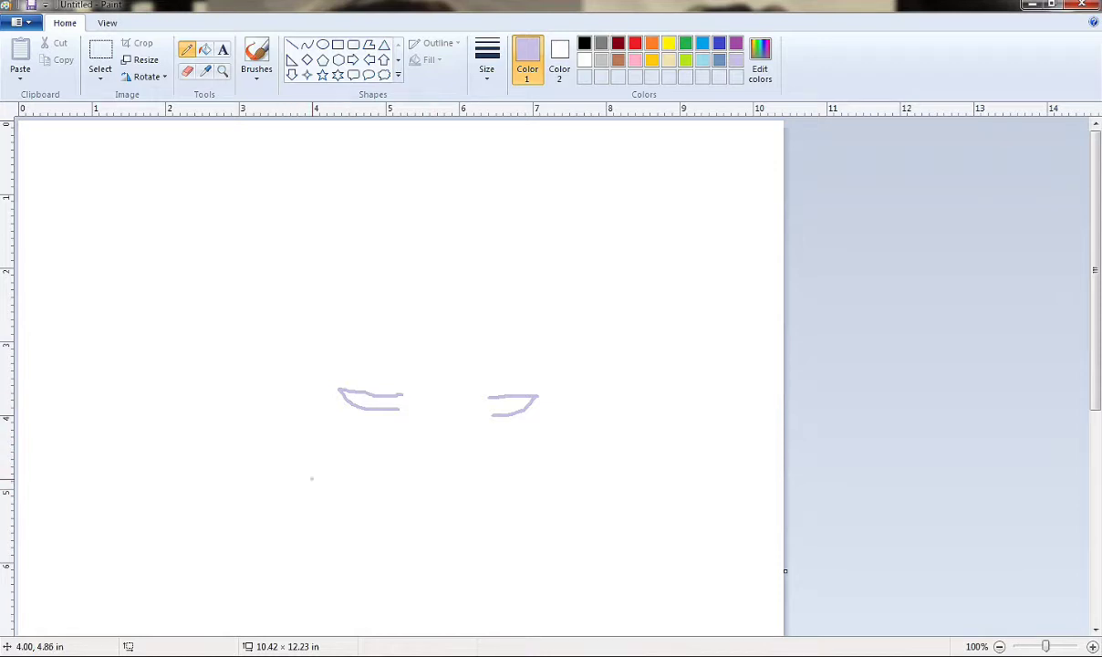
mouse_move(312, 478)
left_mouse_down()
mouse_move(338, 521)
mouse_move(441, 596)
mouse_move(545, 486)
mouse_move(553, 418)
left_mouse_up()
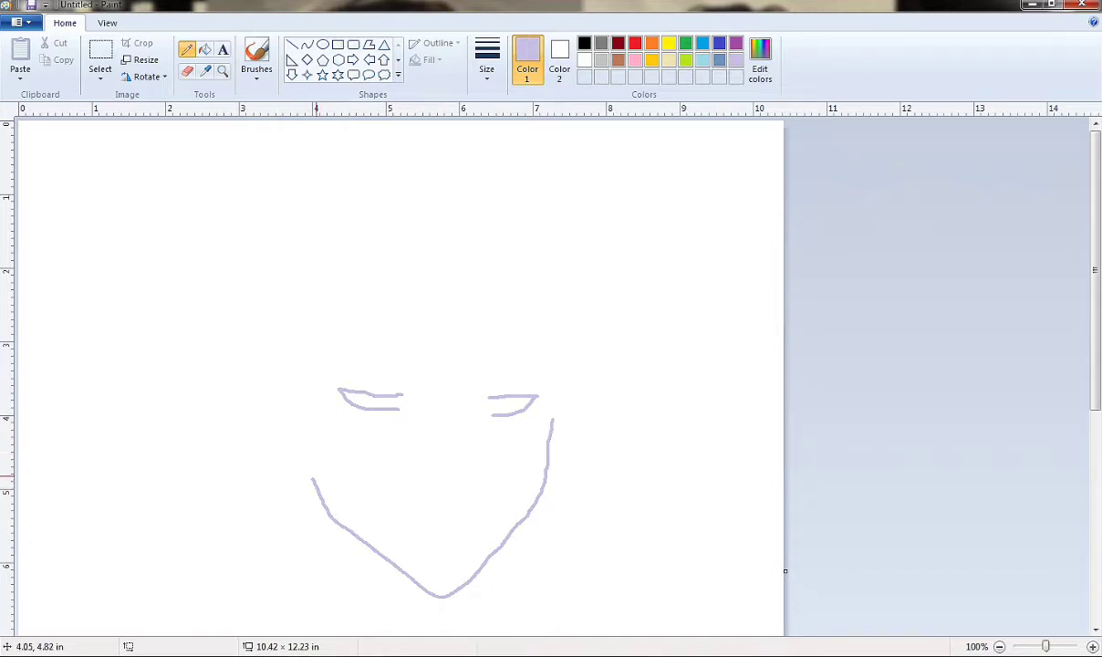
left_click_drag(315, 475, 571, 480)
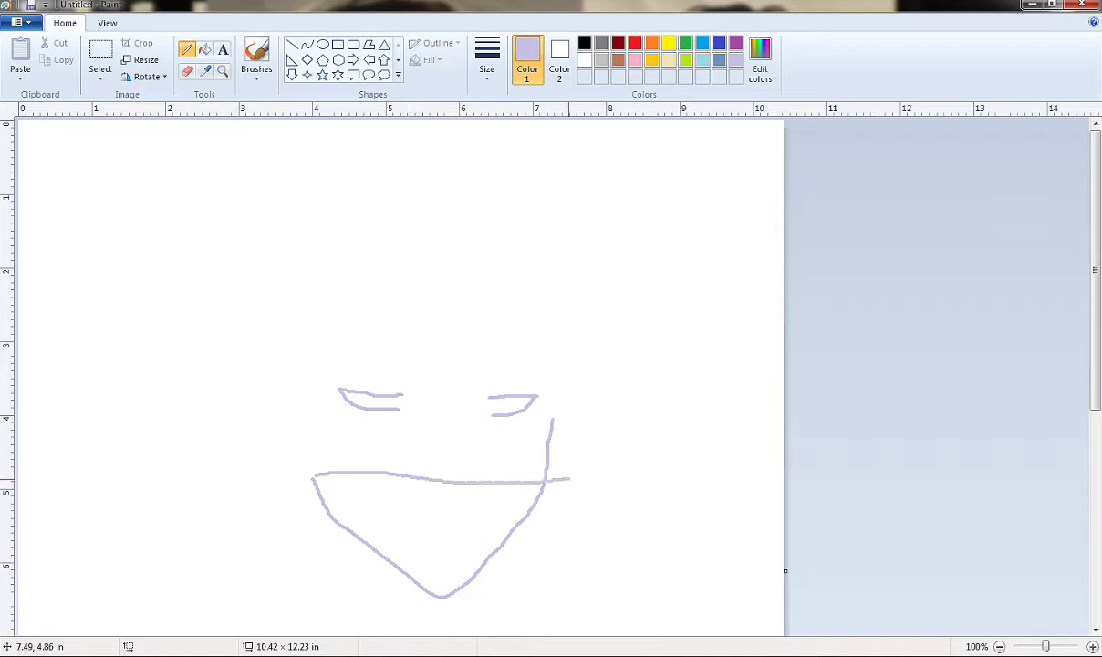
left_click_drag(310, 474, 227, 474)
left_click_drag(243, 386, 628, 382)
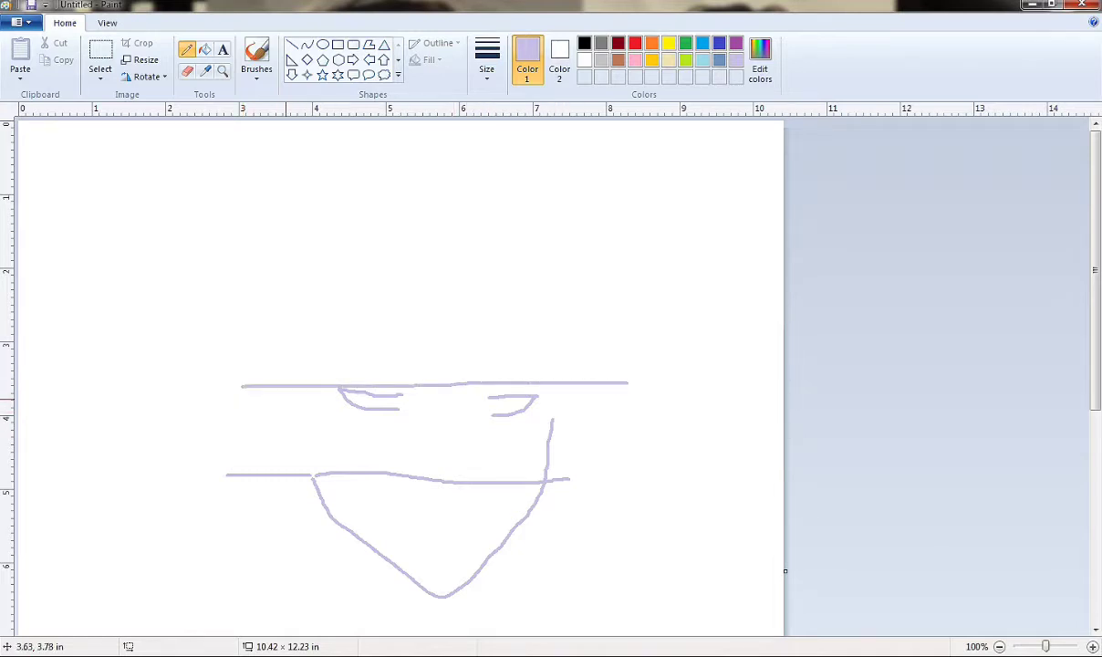
Sketch both ears between the two horizontal guide lines and an eyebrow above each eye.
mouse_move(285, 399)
left_mouse_down()
mouse_move(263, 391)
mouse_move(259, 426)
mouse_move(287, 470)
mouse_move(311, 478)
left_mouse_up()
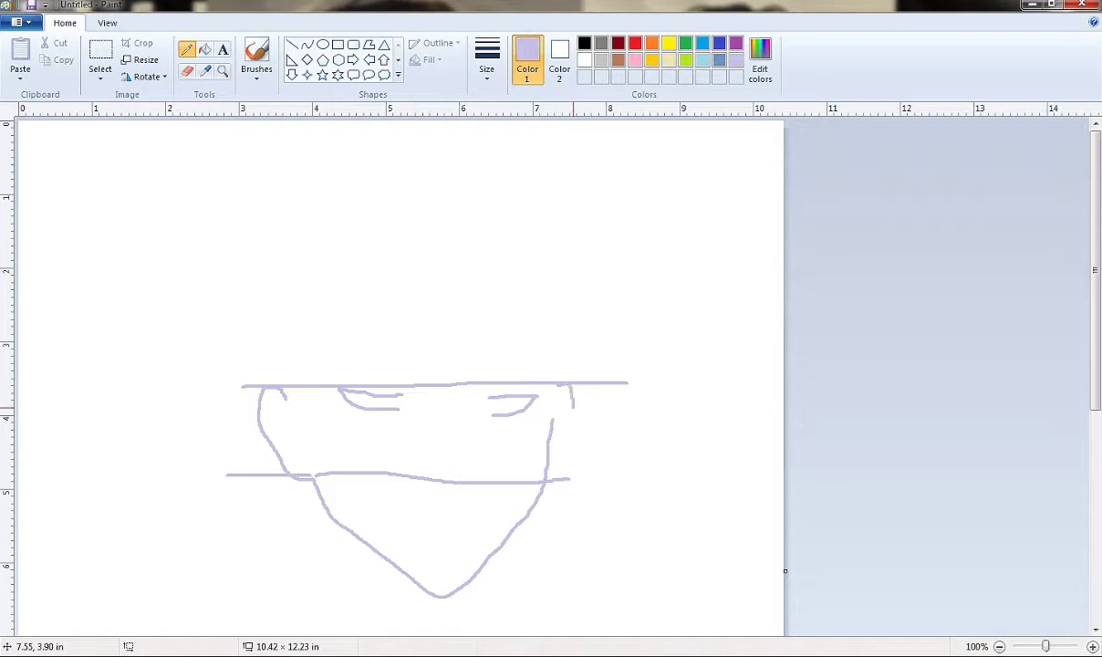
left_click_drag(573, 408, 559, 459)
left_click_drag(420, 370, 354, 370)
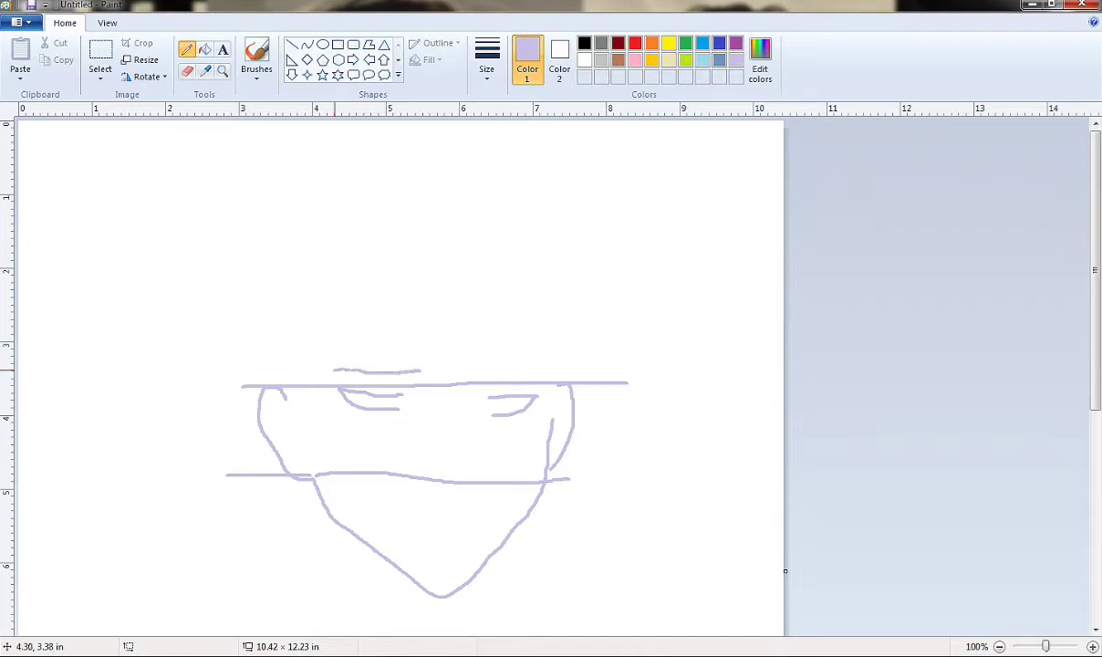
left_click_drag(481, 371, 535, 368)
Sketch the nose line down from the right eyebrow and a small mouth with a short lower-lip mark.
left_click_drag(473, 388, 463, 411)
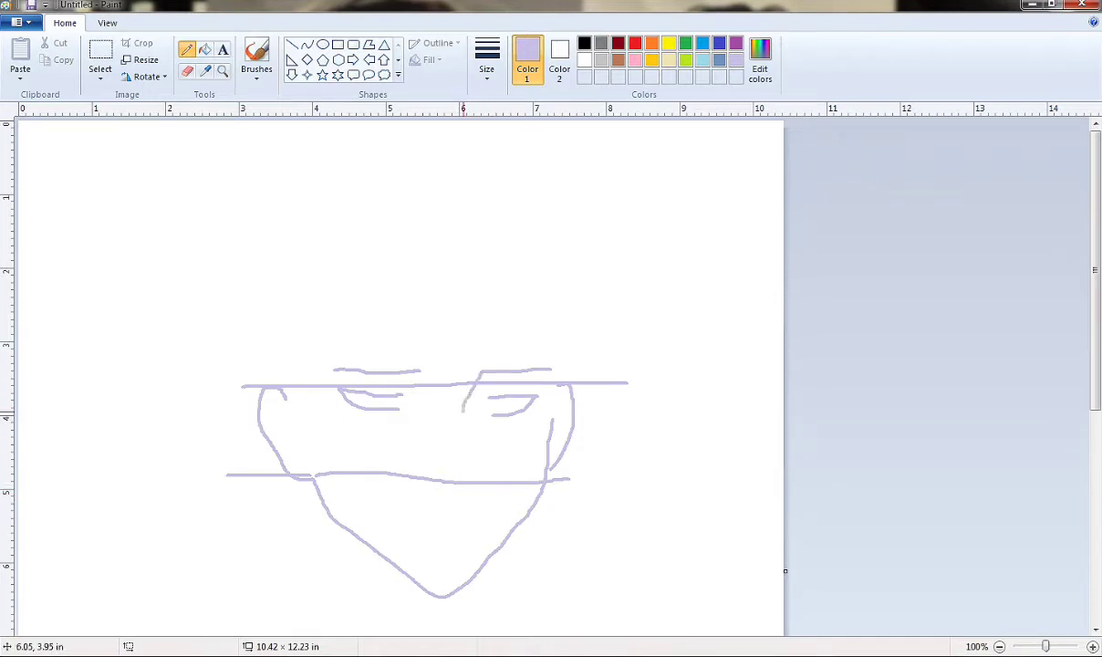
left_click_drag(464, 451, 469, 471)
mouse_move(451, 519)
left_mouse_down()
mouse_move(405, 521)
mouse_move(450, 535)
left_mouse_up()
left_click(436, 537)
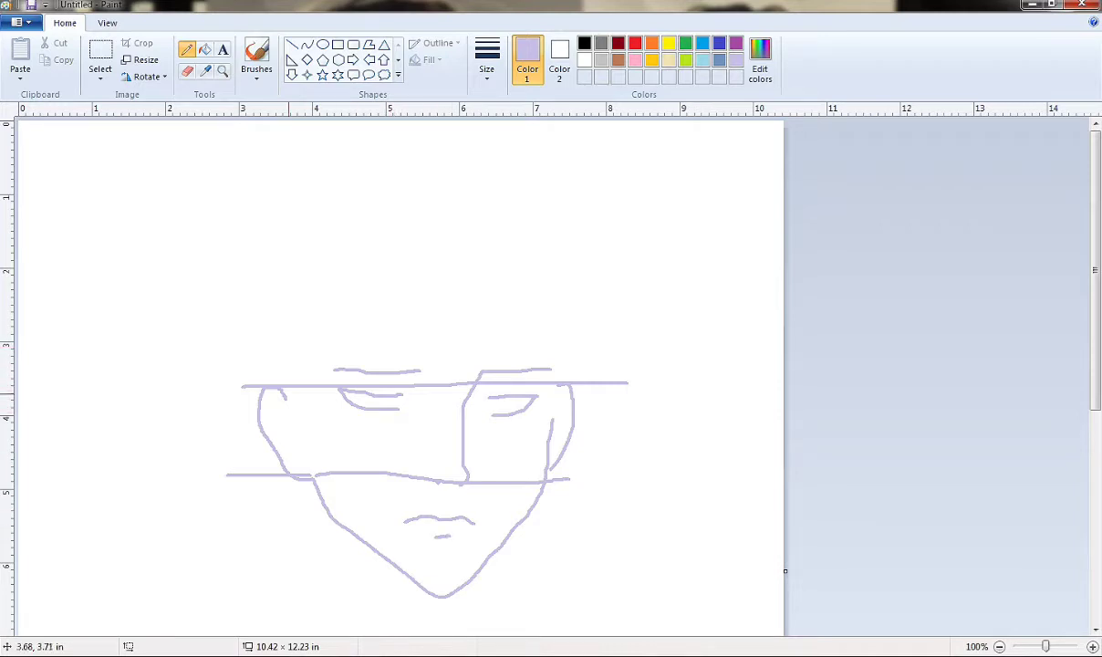
Sketch the hair in lavender, with side locks, a jagged fringe over the right eye, the rounded head outline and the forehead hairline.
mouse_move(292, 398)
left_mouse_down()
mouse_move(304, 442)
mouse_move(302, 362)
mouse_move(354, 277)
left_mouse_up()
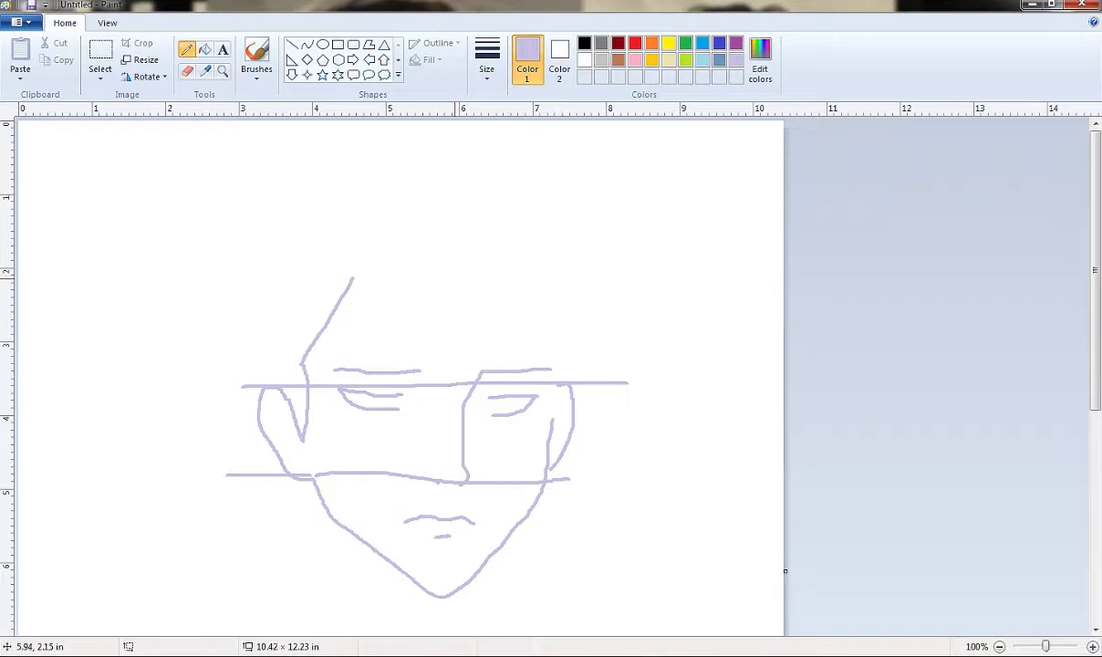
left_click_drag(455, 290, 459, 352)
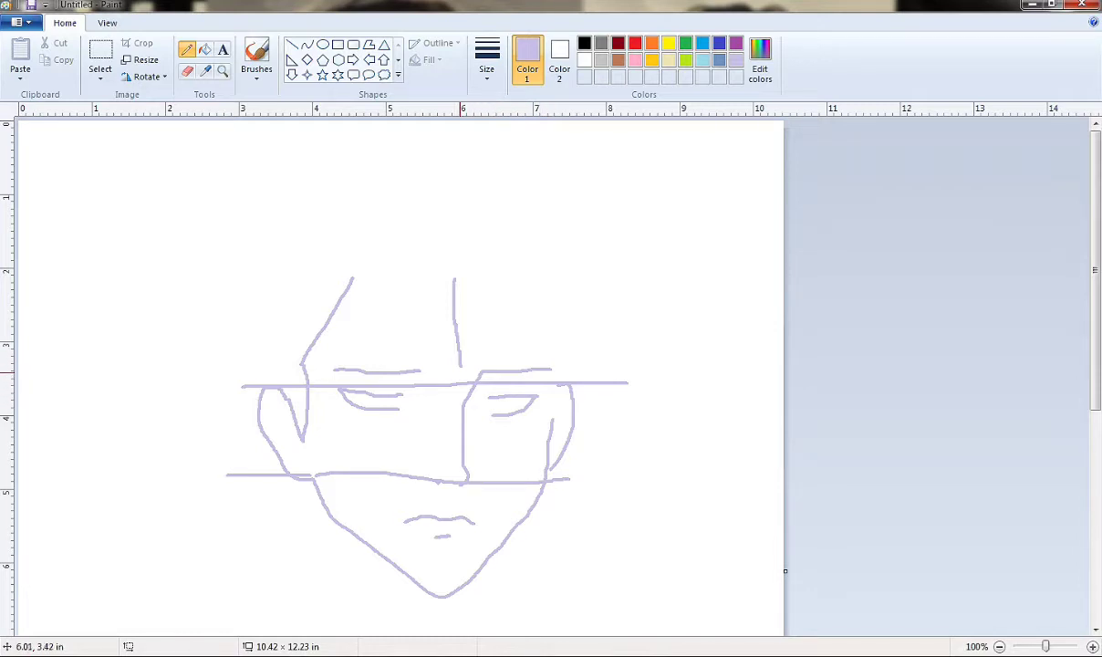
mouse_move(463, 378)
left_mouse_down()
mouse_move(470, 348)
mouse_move(478, 382)
mouse_move(488, 339)
mouse_move(500, 387)
mouse_move(506, 334)
mouse_move(523, 393)
mouse_move(517, 326)
mouse_move(532, 368)
mouse_move(542, 337)
mouse_move(561, 437)
mouse_move(568, 366)
left_mouse_up()
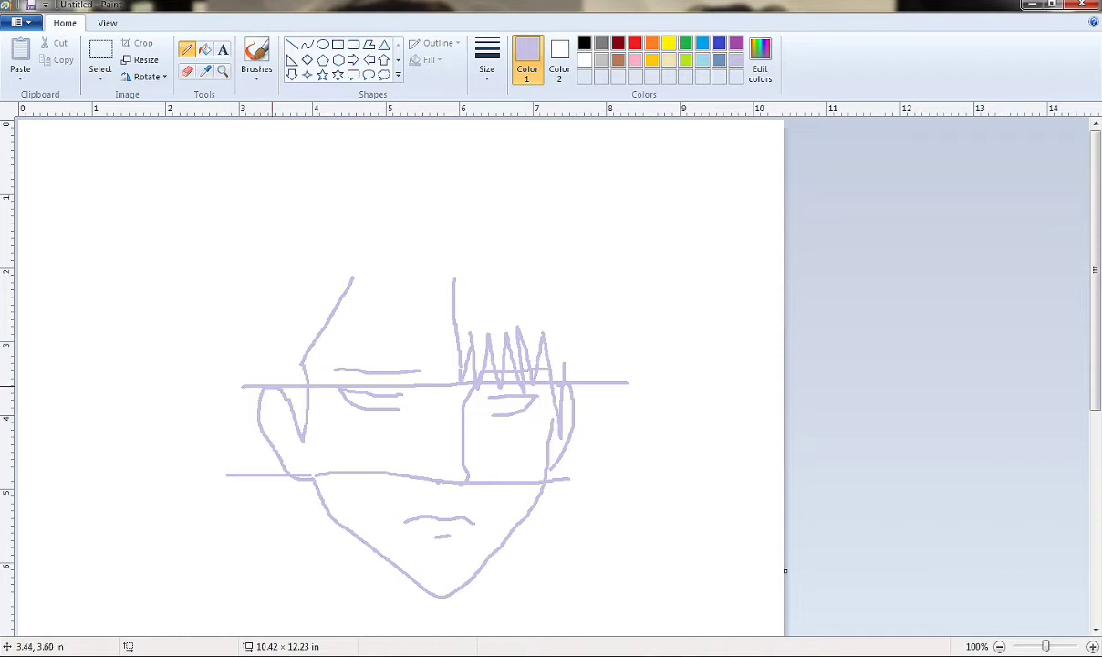
mouse_move(270, 357)
left_mouse_down()
mouse_move(284, 415)
mouse_move(282, 368)
mouse_move(278, 413)
mouse_move(267, 362)
mouse_move(259, 438)
mouse_move(248, 380)
mouse_move(252, 429)
mouse_move(247, 382)
mouse_move(241, 417)
mouse_move(237, 307)
mouse_move(290, 196)
mouse_move(320, 178)
mouse_move(375, 179)
mouse_move(400, 192)
mouse_move(386, 184)
mouse_move(449, 168)
mouse_move(510, 181)
mouse_move(561, 232)
mouse_move(575, 320)
mouse_move(570, 376)
mouse_move(590, 426)
mouse_move(573, 399)
mouse_move(572, 420)
mouse_move(584, 378)
mouse_move(584, 435)
mouse_move(592, 376)
mouse_move(592, 430)
mouse_move(601, 306)
mouse_move(579, 239)
mouse_move(460, 165)
mouse_move(423, 168)
left_mouse_up()
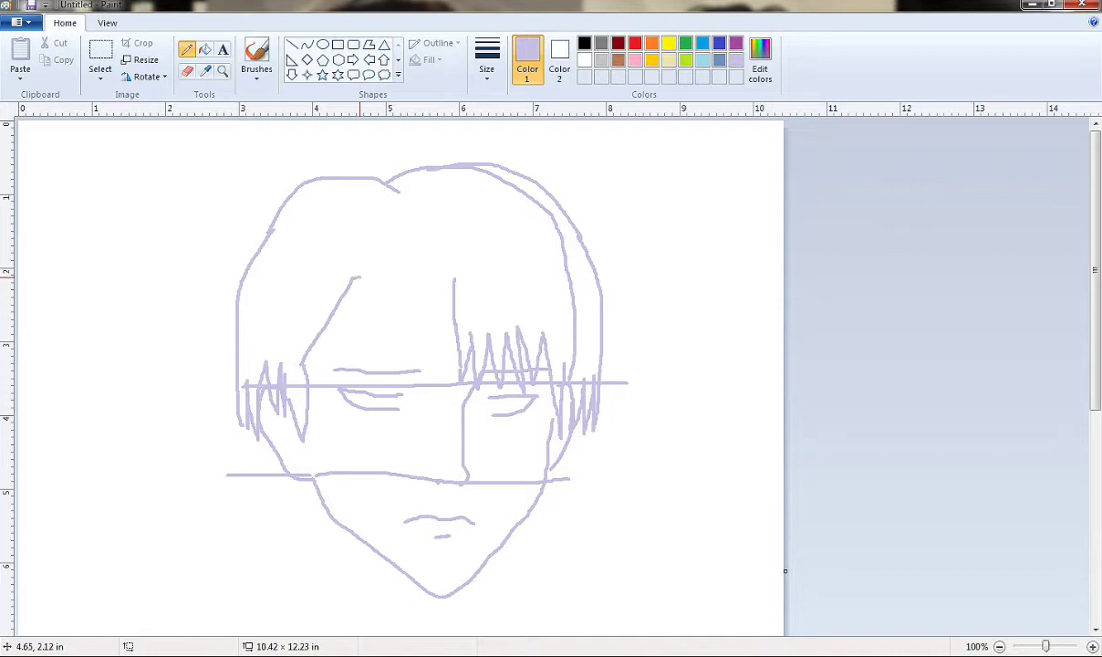
left_click_drag(351, 277, 451, 275)
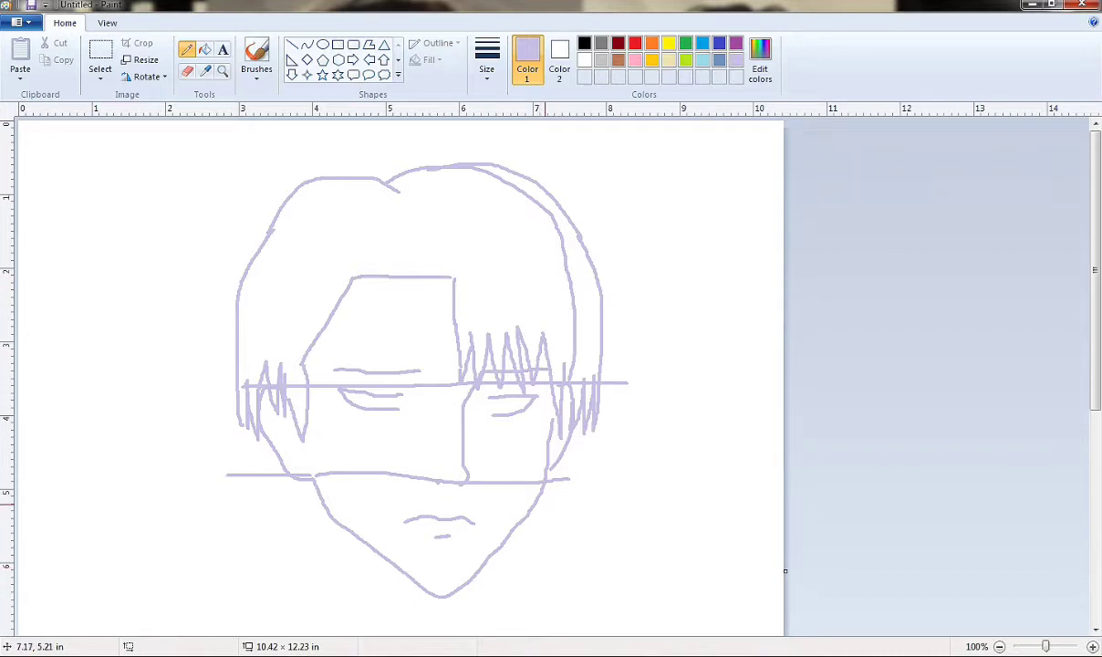
Trace the left eye's upper and lower lids with black 3 px Curve strokes.
scroll(382, 427, "up", 2)
left_click(584, 43)
left_click(307, 45)
left_click(487, 59)
left_click(521, 133)
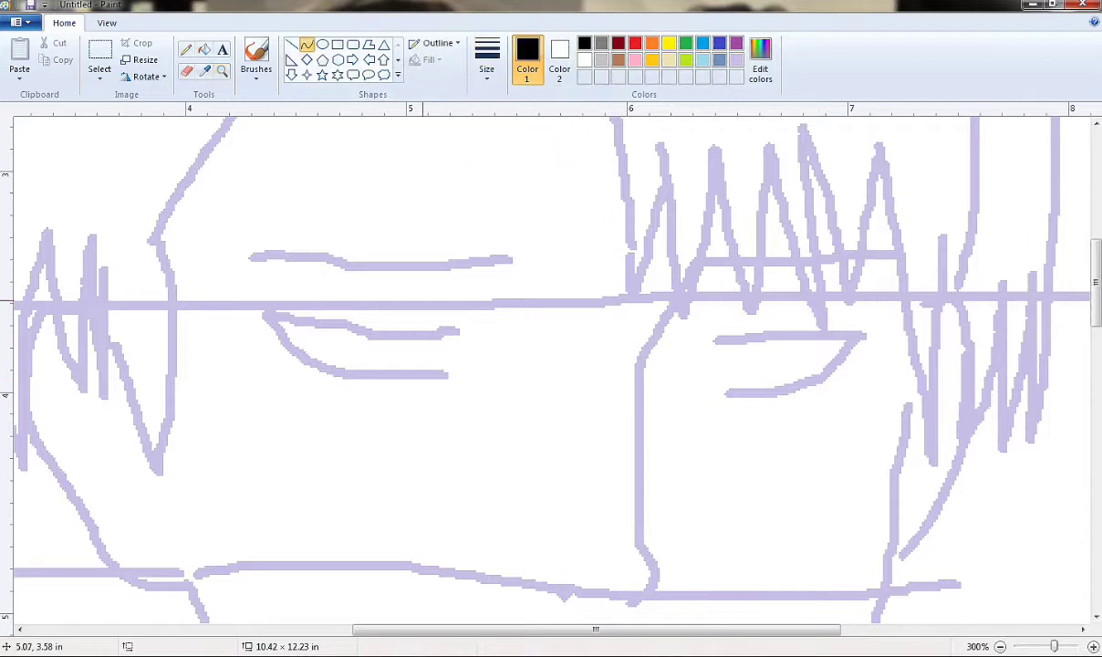
left_click_drag(258, 318, 464, 324)
mouse_move(361, 321)
left_mouse_down()
mouse_move(360, 330)
mouse_move(301, 316)
mouse_move(288, 333)
mouse_move(326, 369)
mouse_move(447, 372)
left_mouse_up()
Add the left eye's outer and inner corner strokes and a second line along its upper lid.
left_click(487, 60)
left_click(261, 318)
left_click_drag(301, 360, 283, 374)
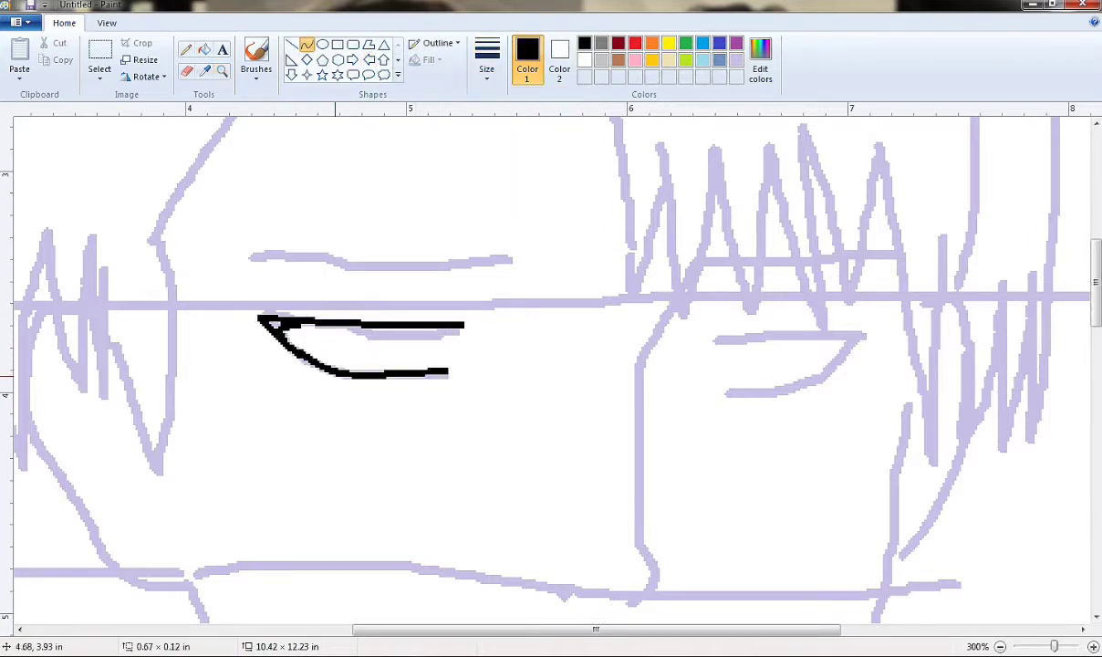
left_click(328, 360)
left_click_drag(456, 324, 476, 344)
mouse_move(249, 309)
left_mouse_down()
mouse_move(470, 336)
mouse_move(481, 312)
left_mouse_up()
left_click(470, 327)
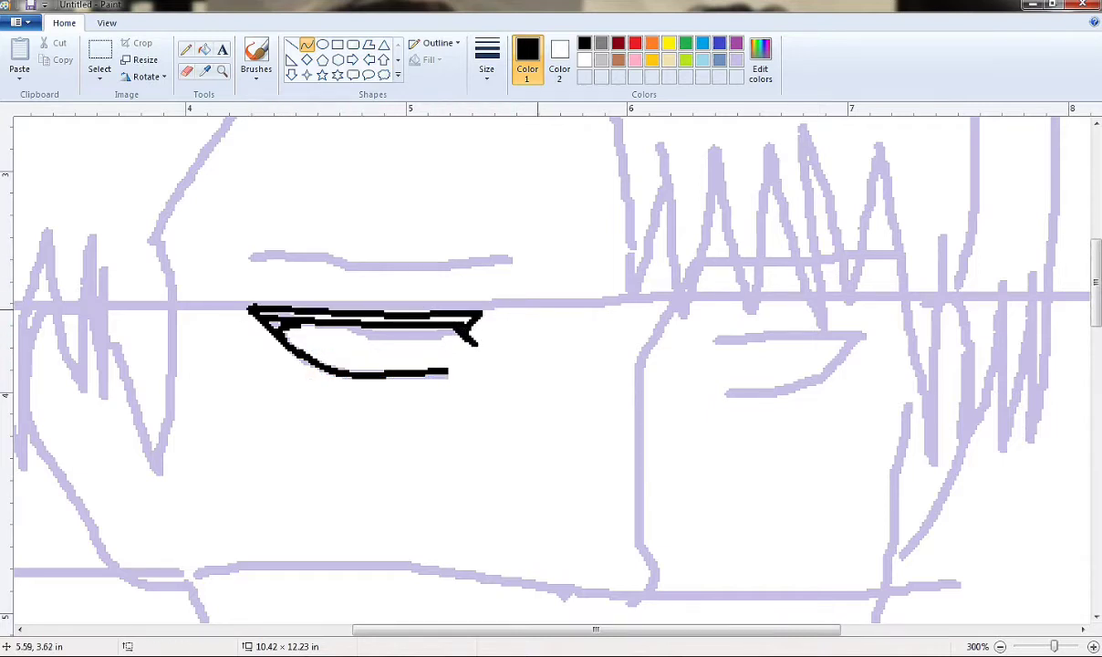
Ink the right eye in black with a doubled upper lid, both corners and the lower lid.
left_click_drag(716, 330, 875, 325)
mouse_move(784, 330)
left_mouse_down()
mouse_move(734, 377)
mouse_move(771, 345)
left_mouse_up()
left_click_drag(706, 320, 703, 343)
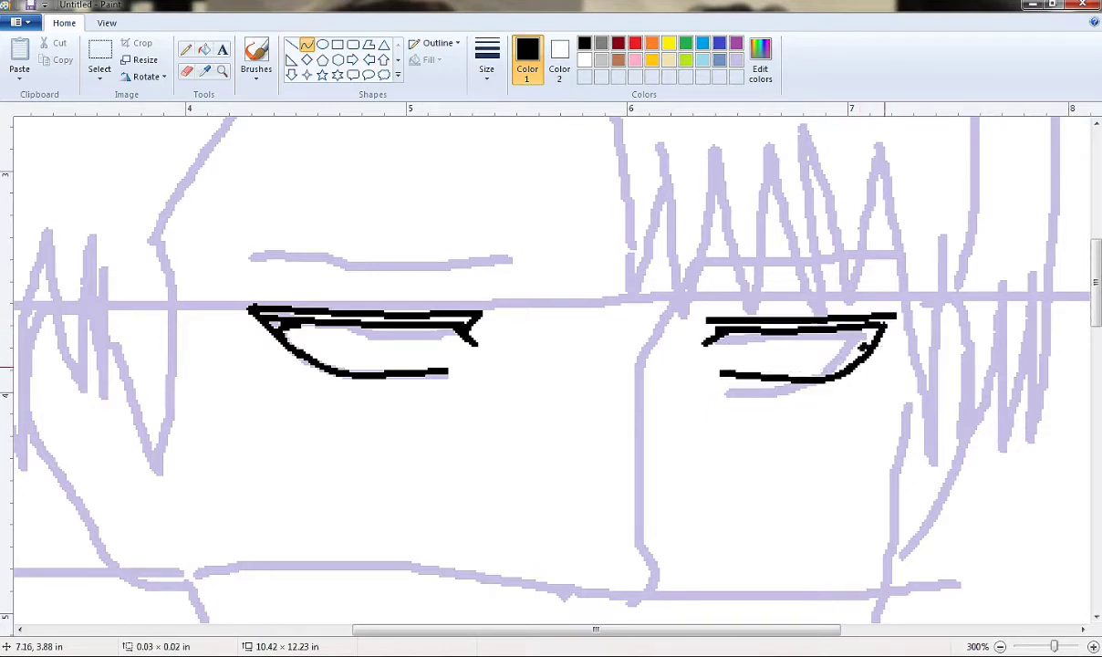
left_click_drag(853, 365, 883, 350)
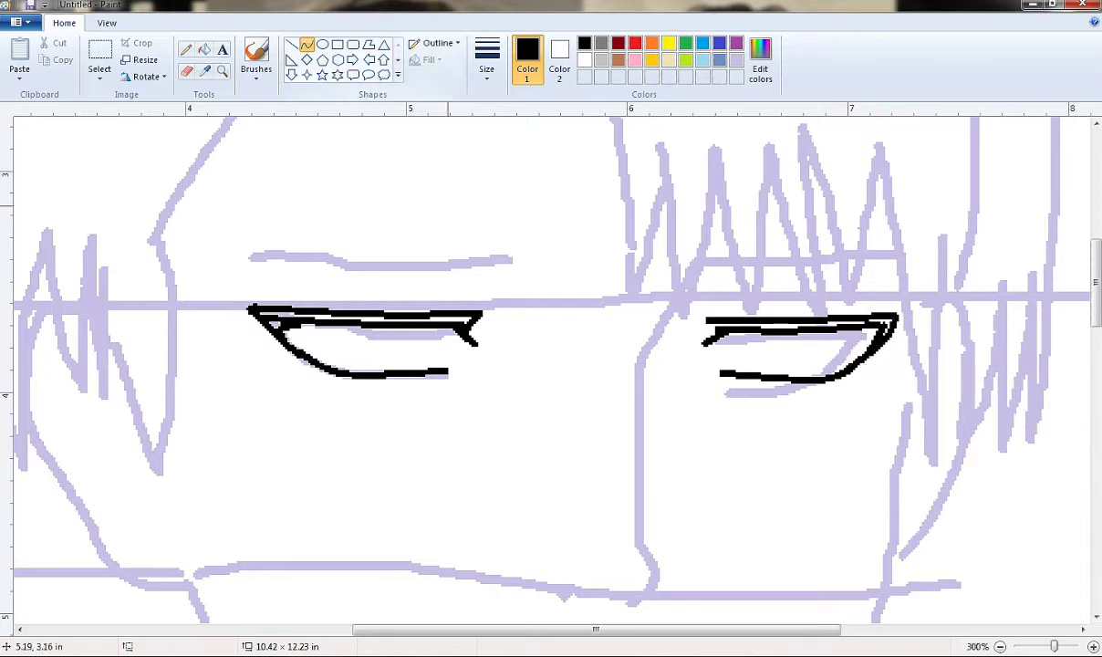
Sketch half-round irises beneath the upper lids of both eyes with the lavender Pencil.
left_click(186, 49)
left_click(639, 127)
mouse_move(333, 329)
left_mouse_down()
mouse_move(365, 350)
mouse_move(402, 330)
left_mouse_up()
scroll(769, 338, "up", 2)
Trace the irises of both eyes with thin black Curve strokes.
left_click(306, 45)
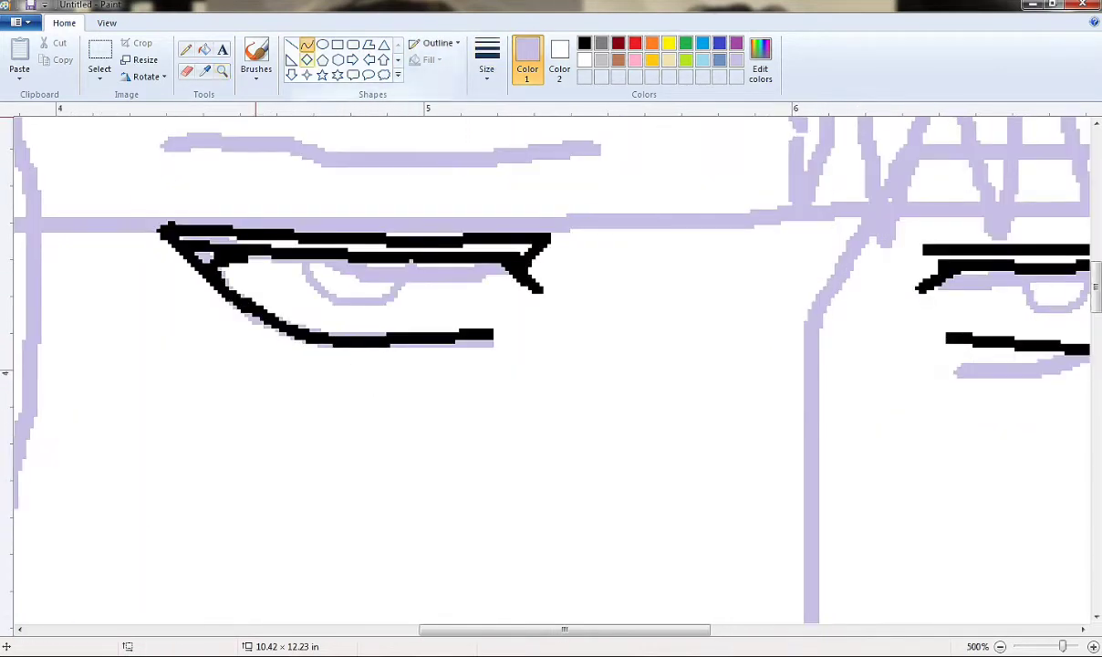
left_click(583, 43)
mouse_move(306, 260)
left_mouse_down()
mouse_move(346, 306)
mouse_move(383, 294)
mouse_move(411, 265)
left_mouse_up()
left_click(186, 50)
left_click_drag(521, 628, 669, 628)
left_click(307, 45)
mouse_move(471, 271)
left_mouse_down()
mouse_move(499, 315)
mouse_move(544, 296)
mouse_move(537, 262)
left_mouse_up()
Draw a thin black eyelid crease just above the upper lid of each eye.
scroll(536, 262, "up", 3)
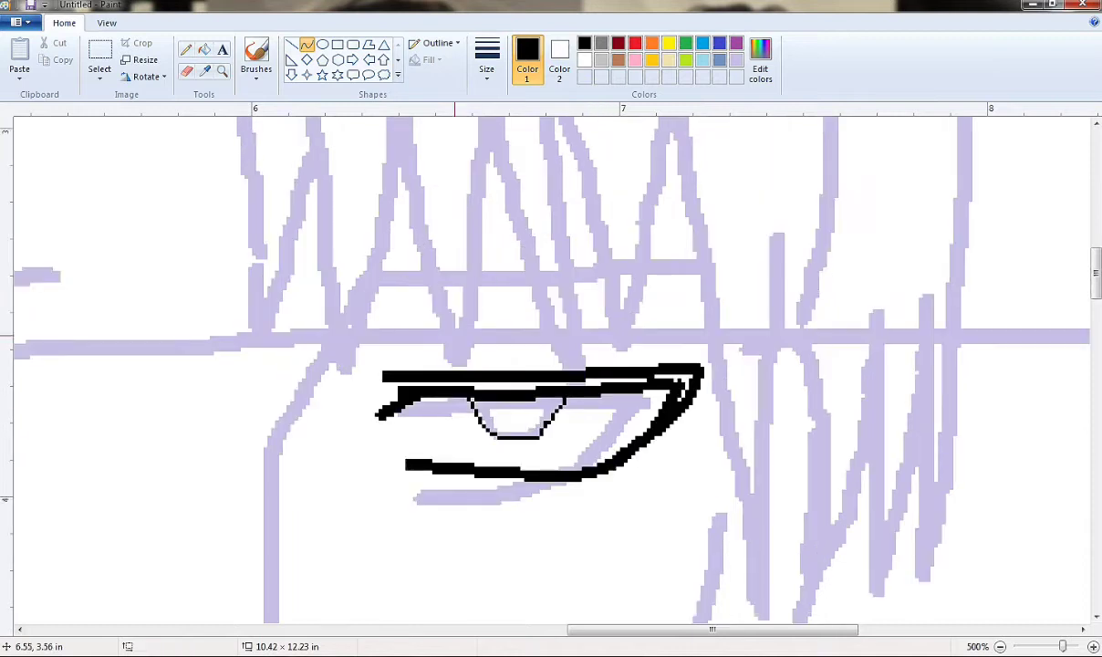
left_click_drag(413, 357, 623, 354)
left_click_drag(515, 357, 529, 356)
left_click_drag(713, 629, 559, 629)
left_click_drag(237, 330, 559, 342)
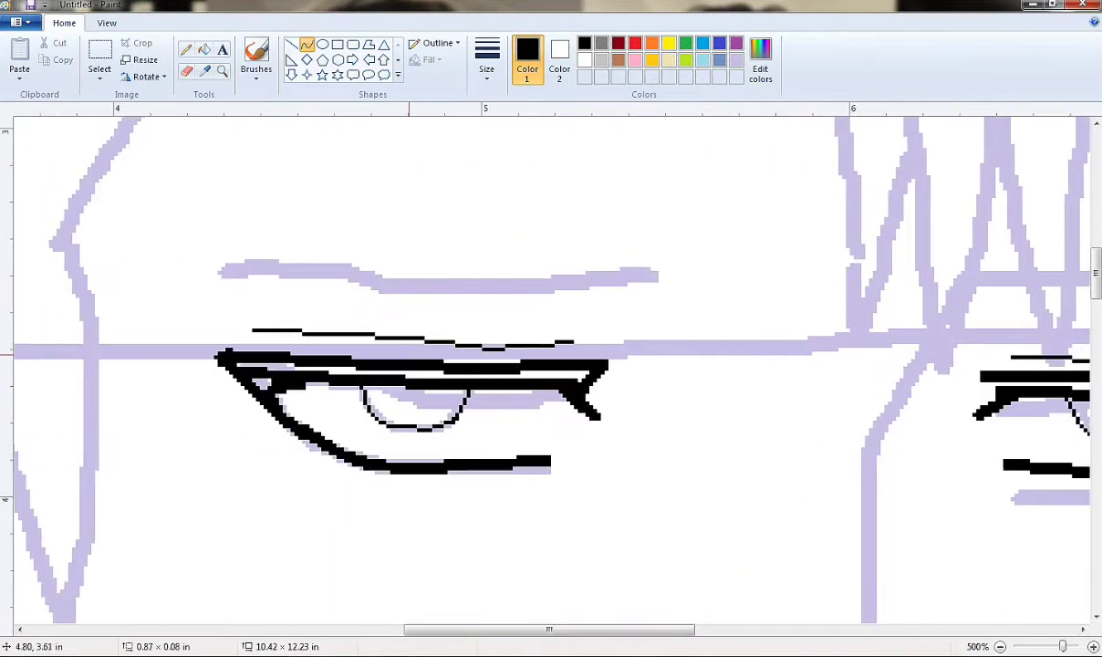
left_click_drag(474, 338, 475, 333)
Ink both eyebrows as tapered shapes with black 3 px Curve strokes.
left_click_drag(547, 628, 710, 628)
left_click(486, 60)
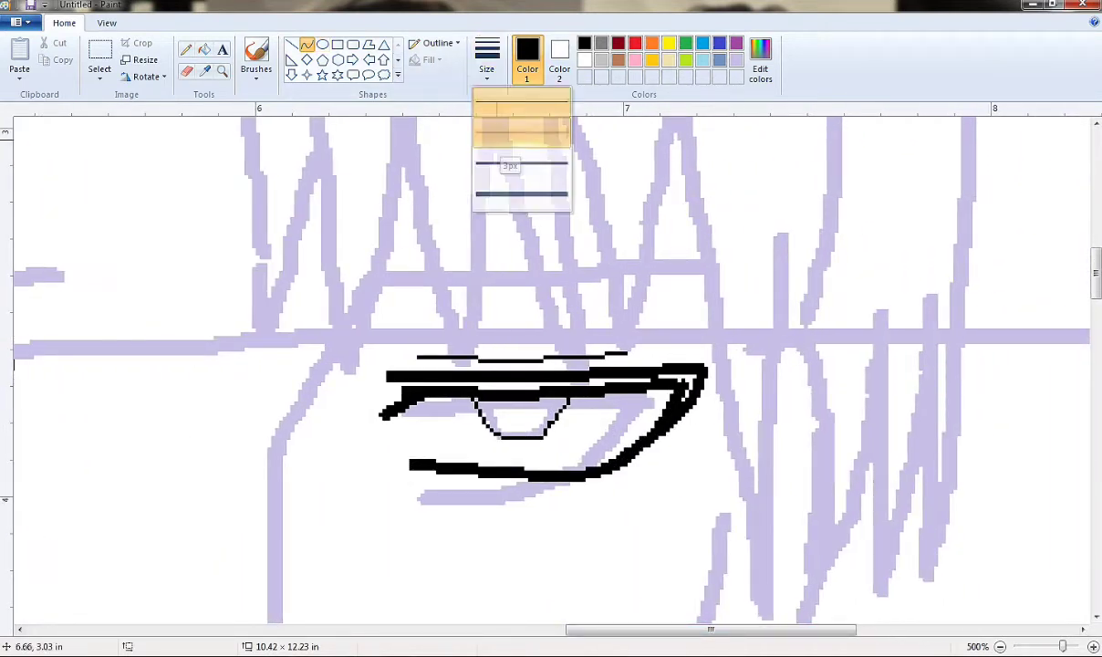
left_click(492, 136)
mouse_move(357, 307)
left_mouse_down()
mouse_move(474, 278)
mouse_move(516, 292)
mouse_move(657, 257)
mouse_move(766, 274)
left_mouse_up()
mouse_move(352, 305)
left_mouse_down()
mouse_move(377, 269)
mouse_move(648, 270)
mouse_move(576, 270)
left_mouse_up()
scroll(579, 268, "left", 5)
mouse_move(415, 278)
left_mouse_down()
mouse_move(626, 278)
mouse_move(609, 265)
mouse_move(418, 283)
mouse_move(183, 265)
left_mouse_up()
scroll(604, 515, "down", 1, "ctrl")
scroll(603, 424, "down", 1, "ctrl")
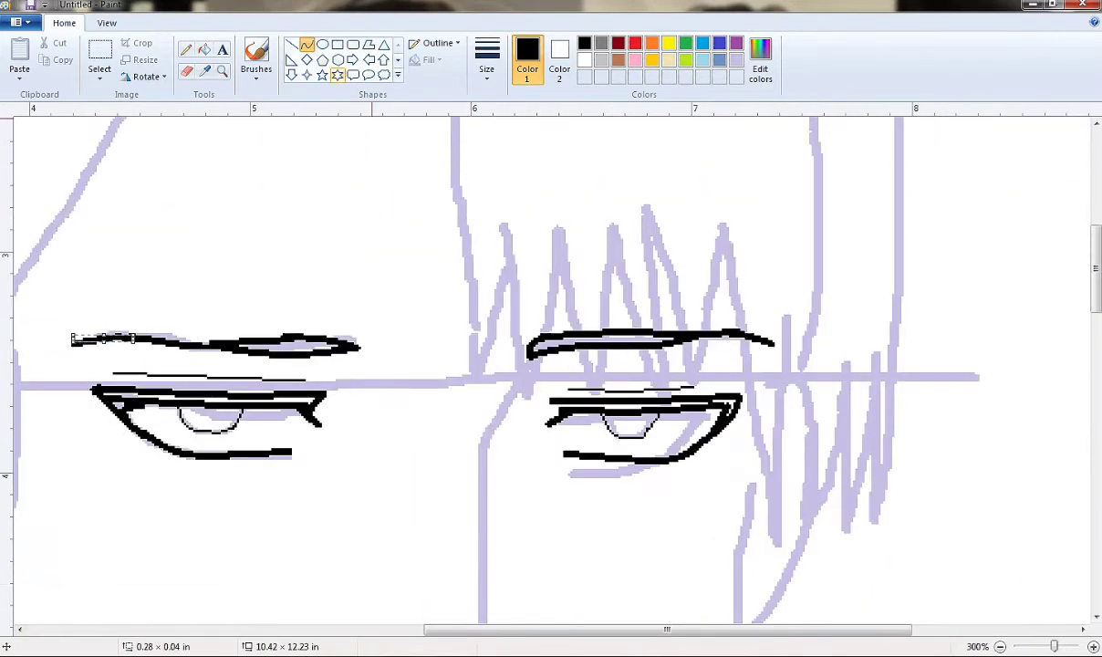
Draw thin socket lines beneath both eyebrows and a short curved frown line beside the left eyebrow's inner end.
scroll(348, 449, "up", 2, "ctrl")
left_click(486, 60)
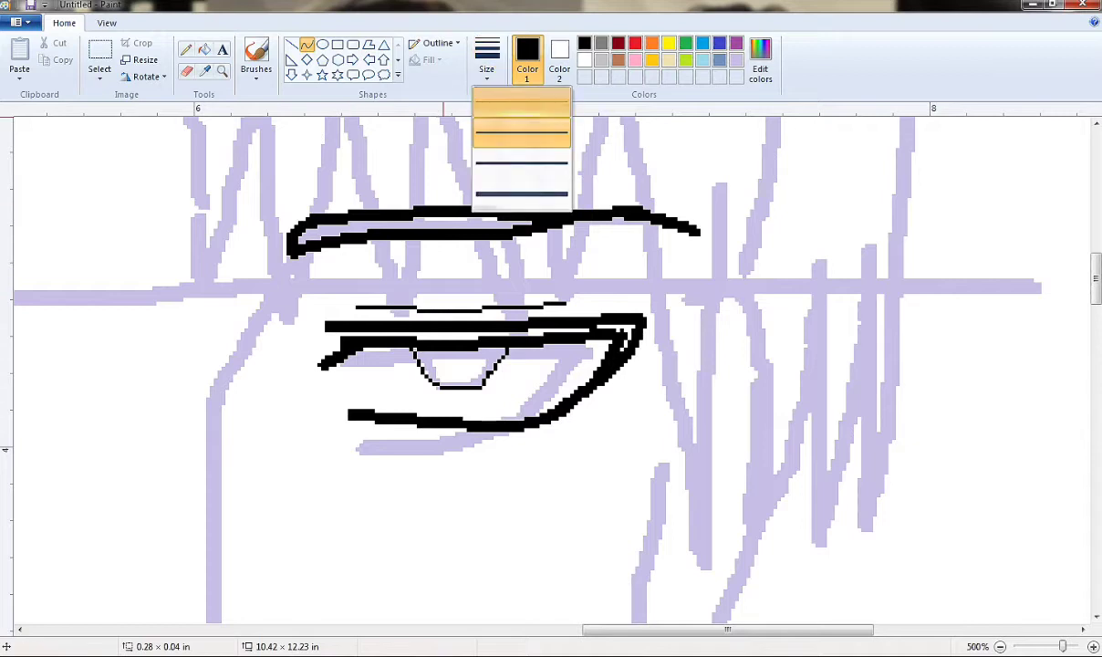
left_click(522, 97)
mouse_move(344, 288)
left_mouse_down()
mouse_move(394, 242)
mouse_move(572, 272)
mouse_move(541, 260)
left_mouse_up()
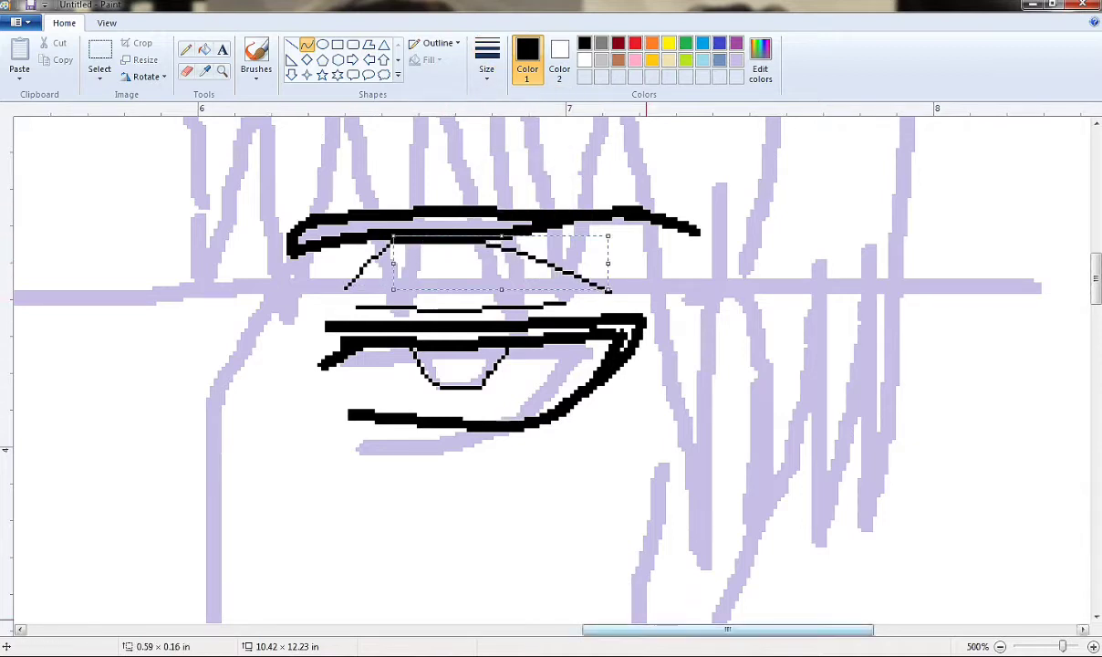
scroll(329, 317, "left", 5)
mouse_move(214, 258)
left_mouse_down()
mouse_move(402, 248)
mouse_move(497, 283)
left_mouse_up()
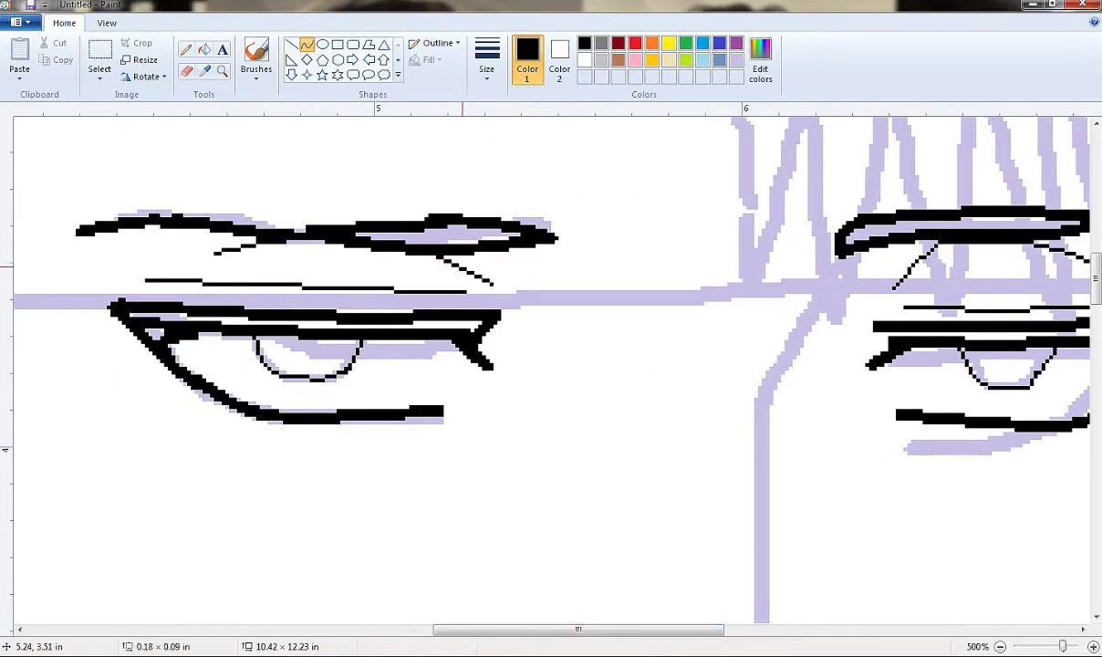
left_click(584, 228)
left_click(553, 239)
Ink the nose line from the right eyebrow down to the nose tip with 3 px curves and add a thin nostril mark.
left_click(486, 59)
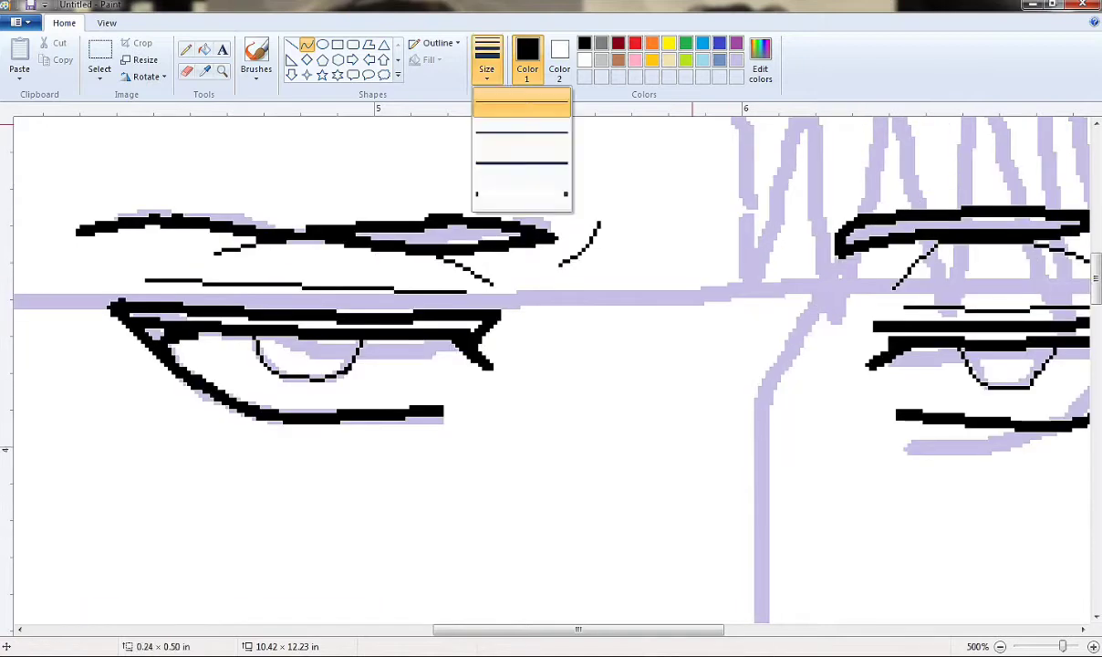
left_click(521, 123)
left_click_drag(853, 222, 757, 448)
scroll(757, 448, "down", 1)
mouse_move(610, 172)
left_mouse_down()
mouse_move(614, 588)
mouse_move(611, 520)
mouse_move(615, 563)
left_mouse_up()
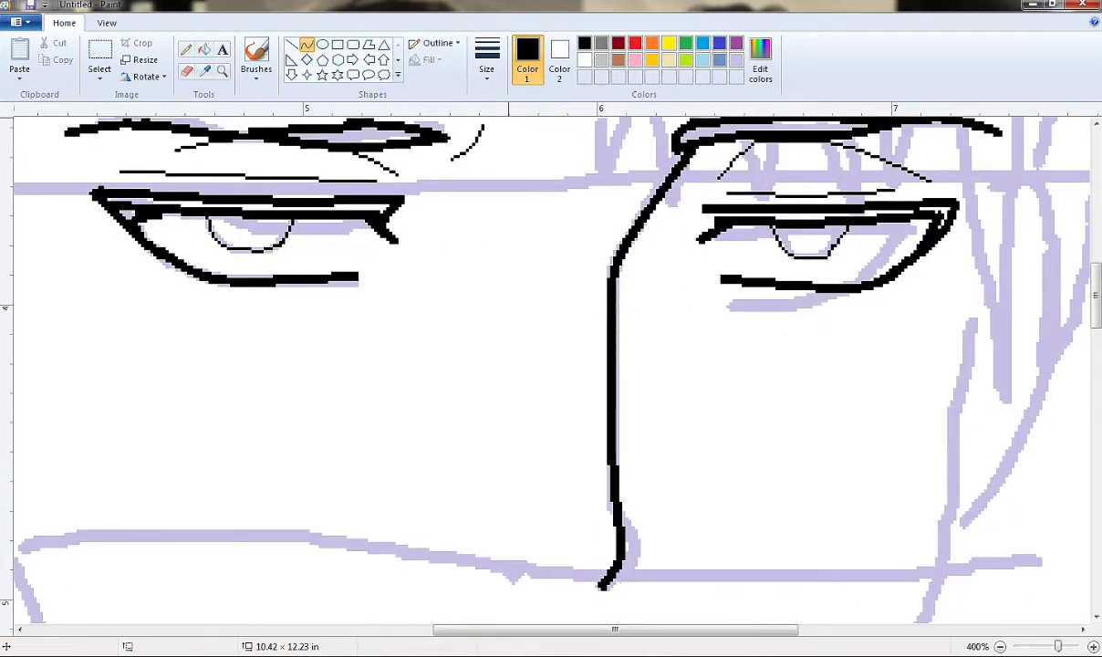
left_click(543, 574)
Ink the wavy mouth line over the sketch and add a thin curved lower-lip line beneath it.
scroll(614, 456, "down", 3)
scroll(614, 358, "down", 6)
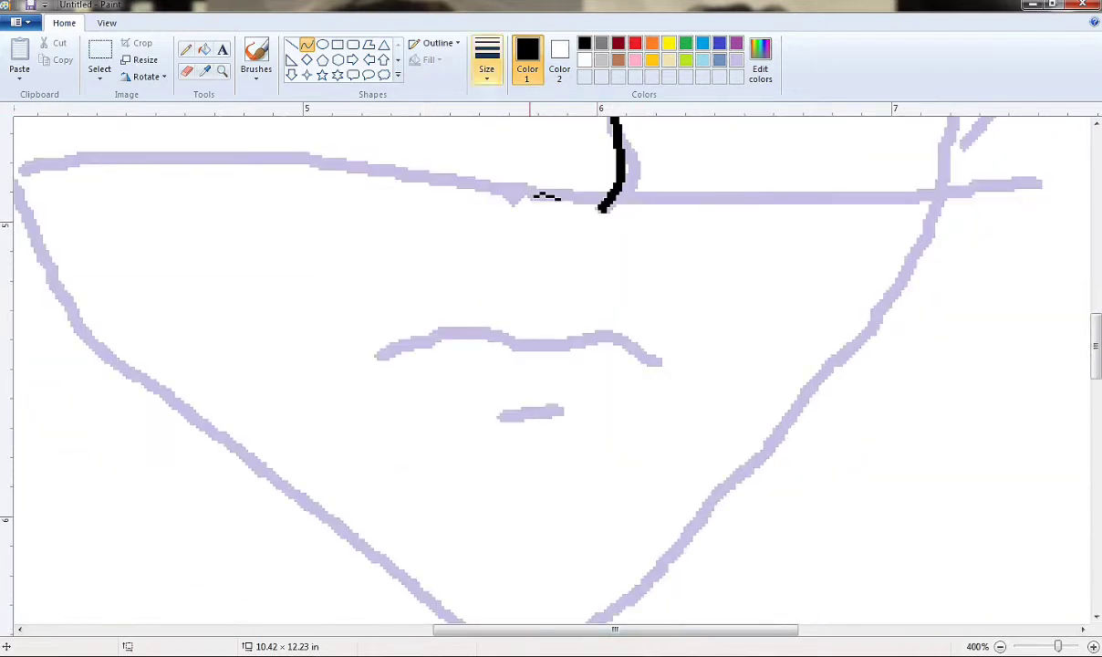
left_click_drag(374, 357, 517, 348)
left_click_drag(447, 351, 447, 336)
key("ctrl+z")
mouse_move(381, 356)
left_mouse_down()
mouse_move(453, 336)
mouse_move(591, 344)
left_mouse_up()
key("ctrl+z")
mouse_move(507, 344)
left_mouse_down()
mouse_move(627, 336)
mouse_move(668, 364)
left_mouse_up()
left_click_drag(478, 401, 613, 402)
left_click_drag(545, 402, 546, 418)
Trace the jawline, right cheek and left ear in black with a heavier line width.
scroll(547, 365, "up", 3)
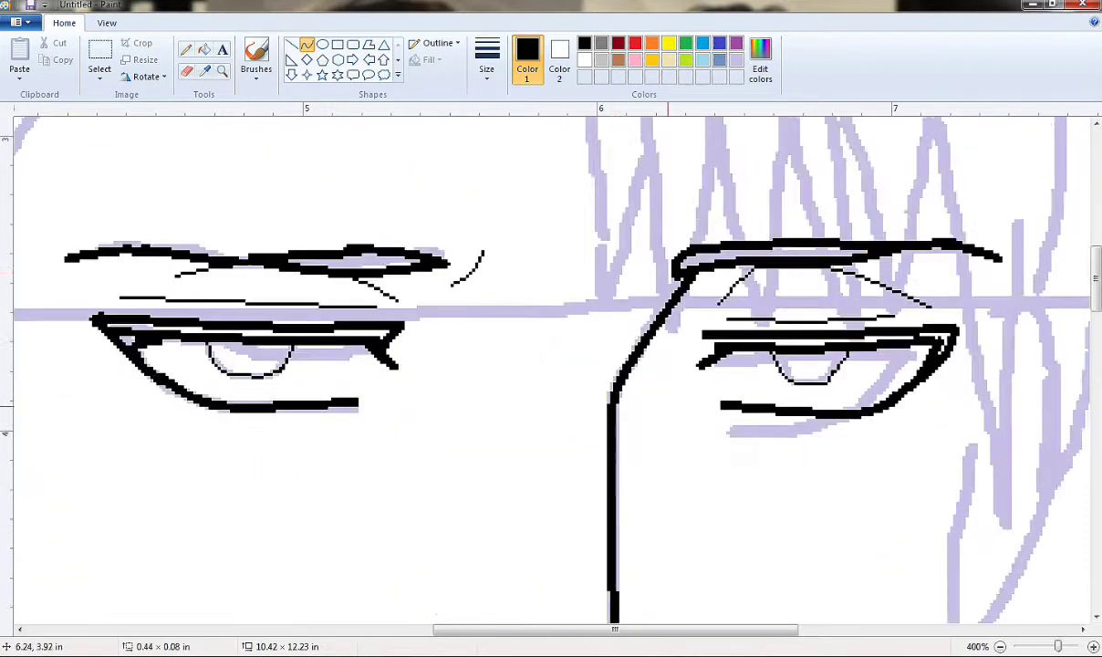
scroll(548, 365, "down", 1)
left_click(487, 60)
left_click(520, 153)
mouse_move(136, 276)
left_mouse_down()
mouse_move(226, 389)
mouse_move(145, 364)
mouse_move(199, 328)
left_mouse_up()
mouse_move(226, 388)
left_mouse_down()
mouse_move(404, 512)
mouse_move(447, 515)
mouse_move(580, 344)
mouse_move(616, 264)
left_mouse_up()
left_click_drag(598, 306, 602, 322)
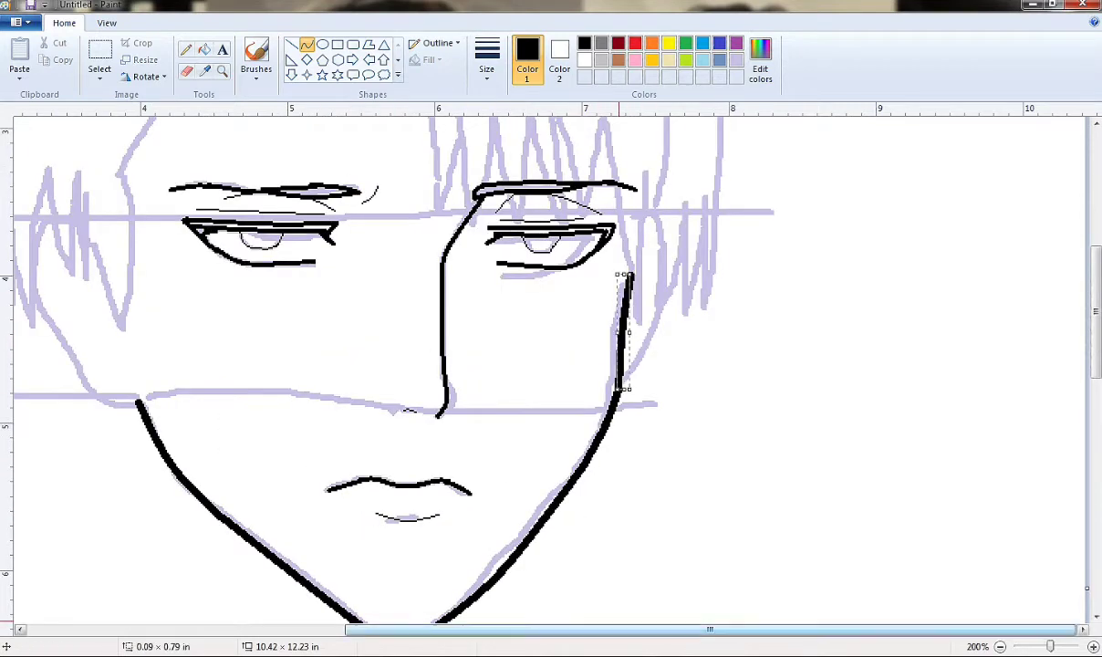
scroll(547, 365, "left", 3)
mouse_move(295, 398)
left_mouse_down()
mouse_move(239, 375)
mouse_move(214, 320)
left_mouse_up()
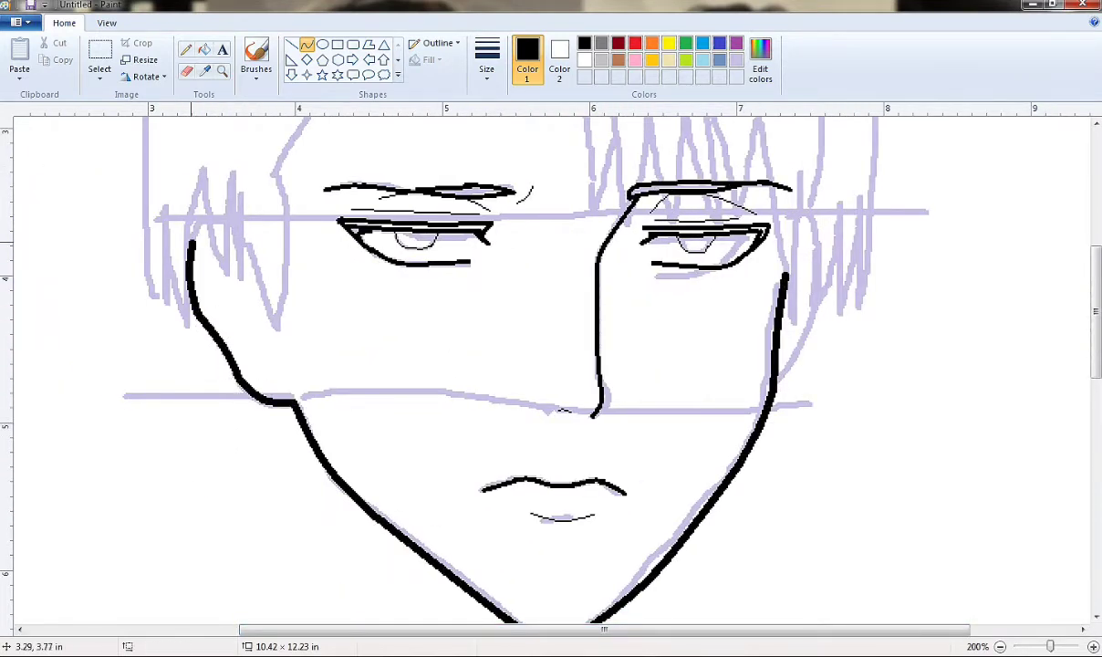
Ink the pointed hair lock in front of the left ear and the hairline rising from it.
scroll(240, 224, "up", 5)
scroll(240, 223, "down", 3)
left_click_drag(276, 292, 291, 459)
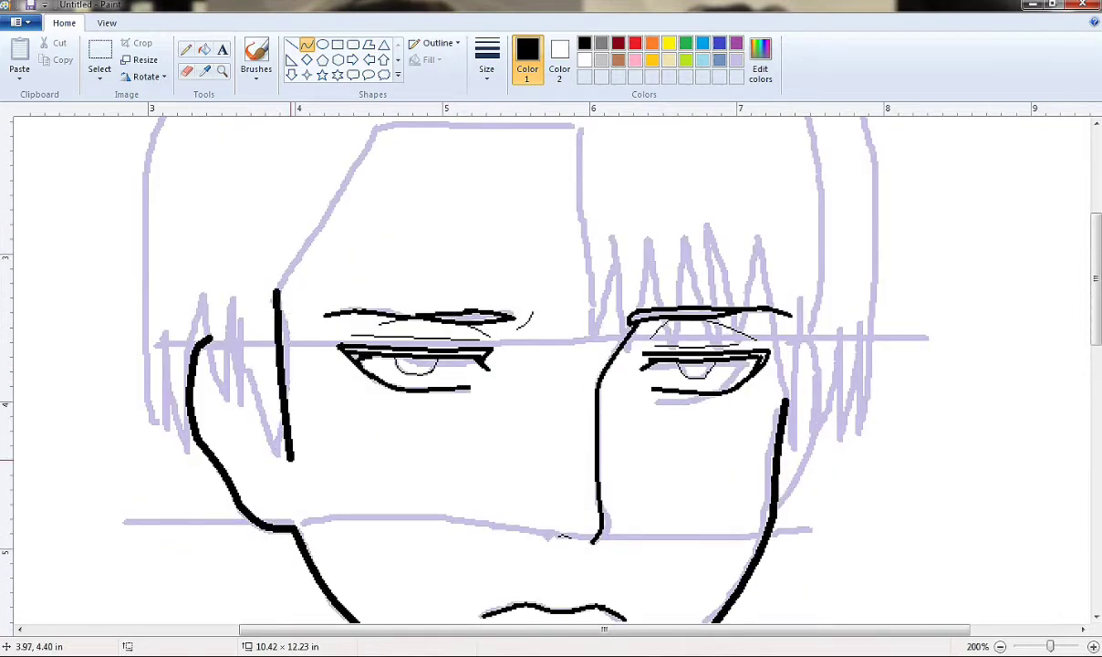
left_click_drag(236, 320, 291, 459)
left_click_drag(277, 294, 319, 239)
Ink the pointed bangs over the left eye with heavy black curves, continuing up from the hairline beside the forehead.
scroll(319, 239, "up", 3)
left_click_drag(321, 364, 343, 252)
left_click_drag(347, 191, 372, 217)
left_click(373, 218)
left_click(372, 217)
left_click_drag(374, 456, 404, 199)
left_click(404, 199)
left_click(404, 199)
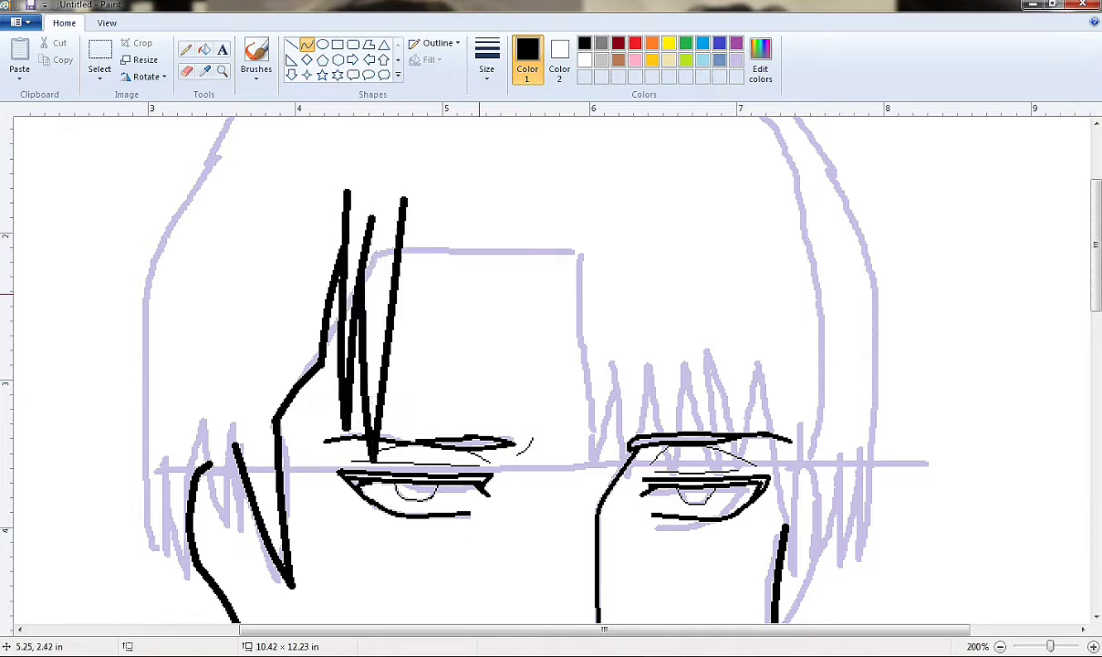
mouse_move(413, 454)
left_mouse_down()
mouse_move(393, 295)
mouse_move(422, 224)
left_mouse_up()
left_click(186, 49)
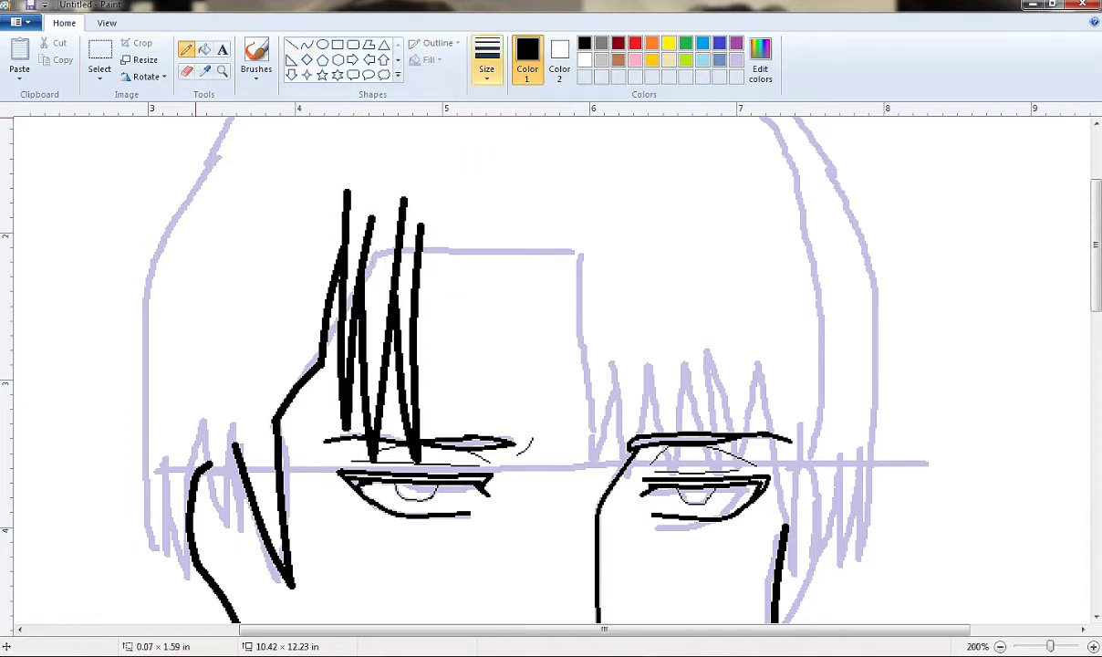
key("ctrl+z")
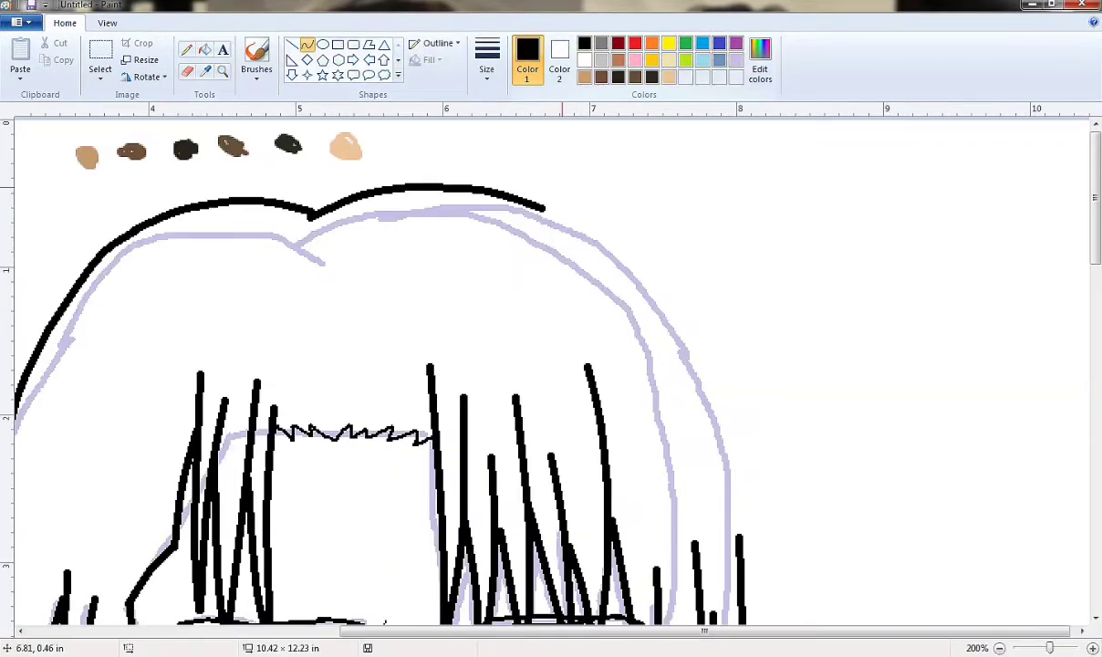
Ink the upper right part of the outer hair outline with a heavy black curve bowed outward.
left_click_drag(540, 213, 696, 381)
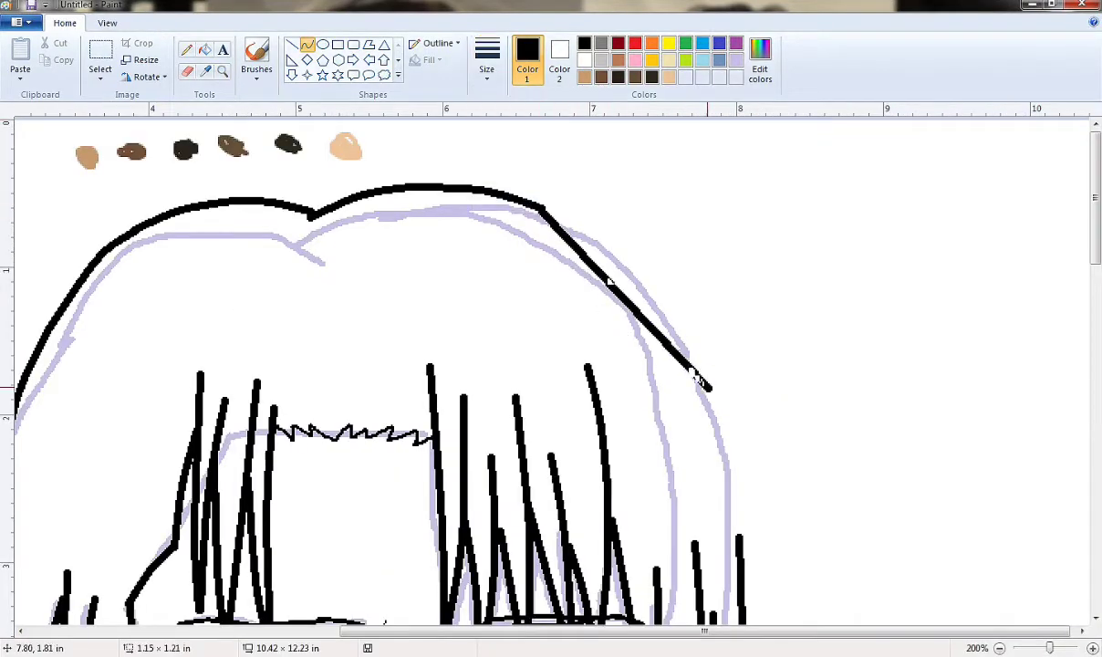
left_click_drag(610, 278, 757, 394)
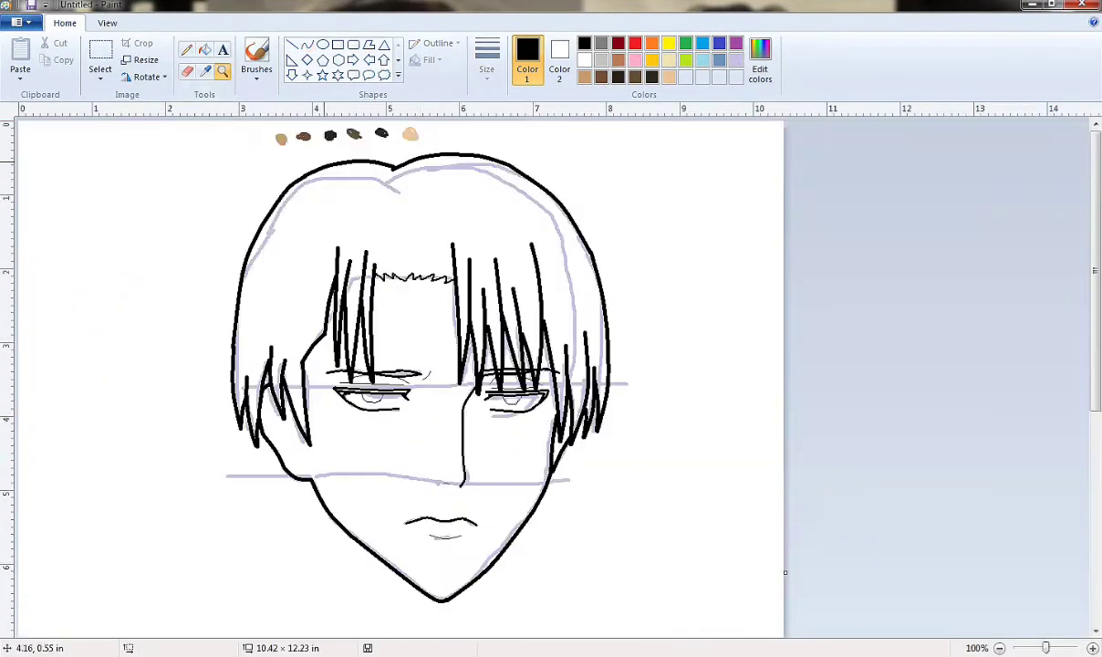
Remove the lavender sketch by filling its lines with white, including the remnants between the bangs and in the right eyebrow.
left_click(292, 274)
right_click(292, 273)
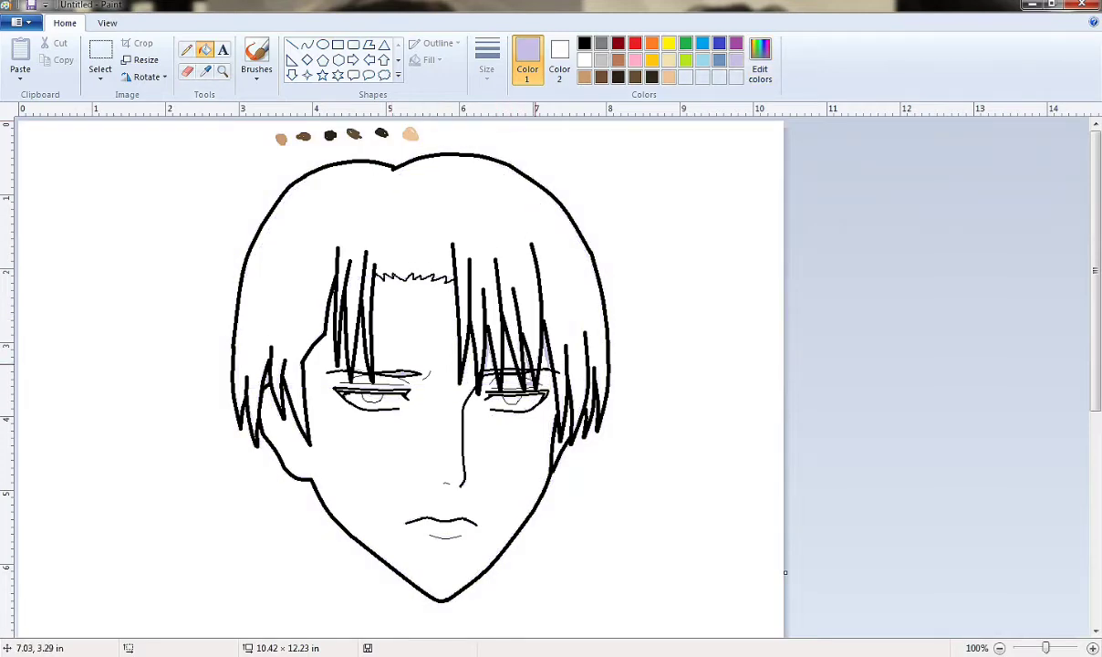
scroll(539, 364, "up", 2)
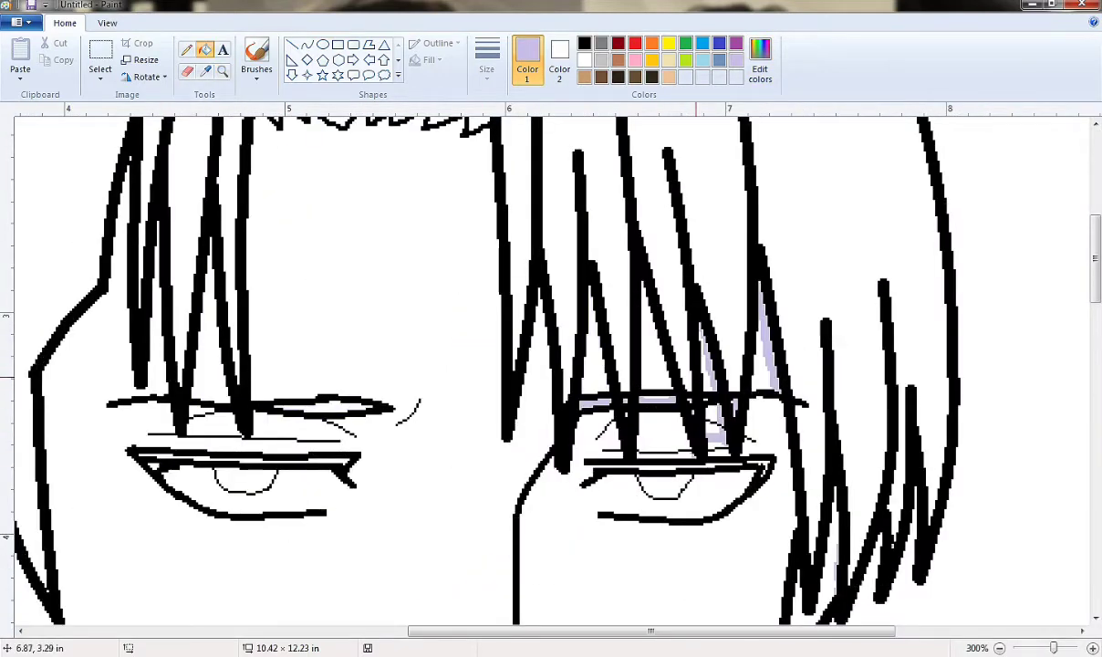
right_click(718, 365)
right_click(680, 406)
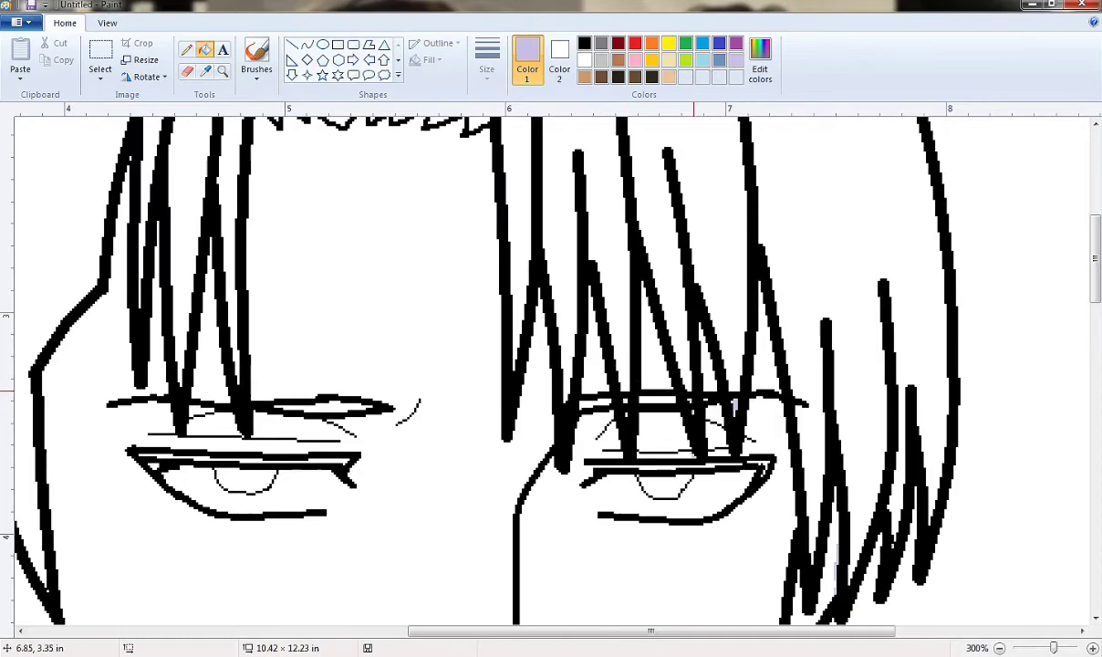
Sample the very dark brown swatch above the head and fill the hair with it.
scroll(547, 365, "up", 10)
scroll(548, 365, "left", 3)
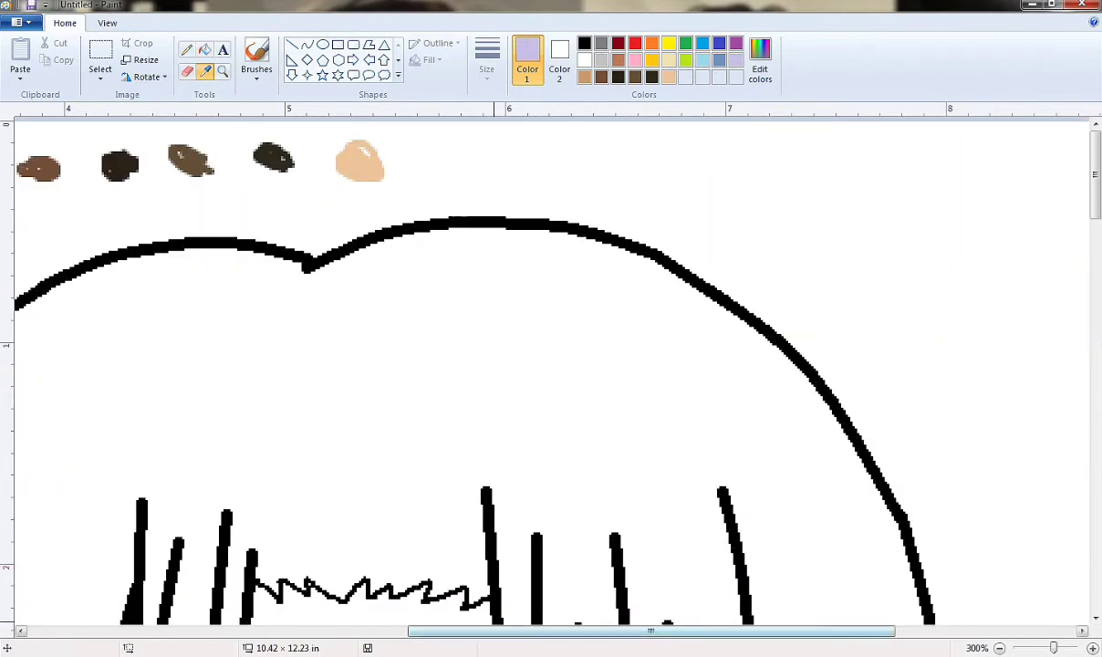
left_click(384, 163)
left_click(411, 383)
scroll(411, 383, "down", 10)
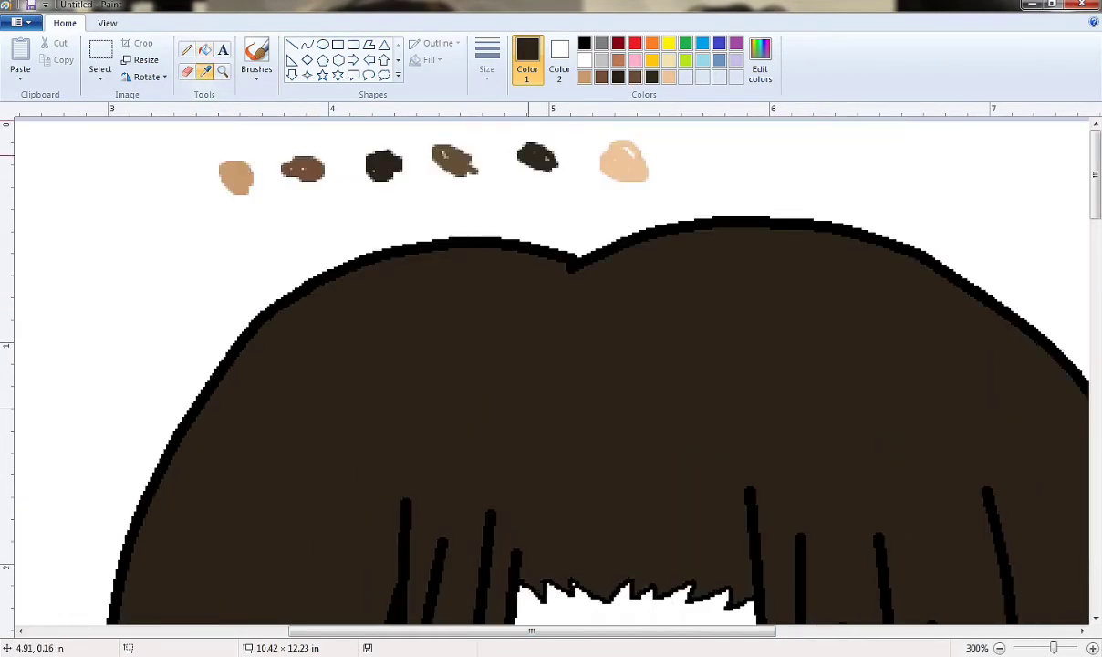
scroll(281, 374, "down", 1)
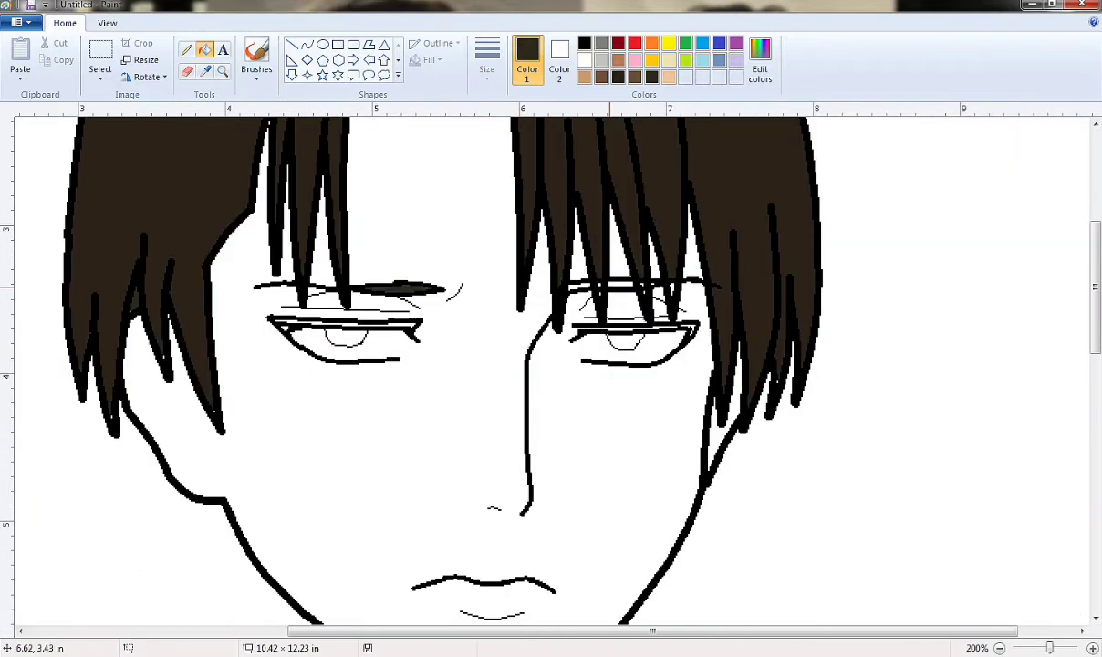
Cover the leftover light specks where the bangs cross the right eyebrow with dark Pencil touch-ups.
scroll(610, 285, "up", 4)
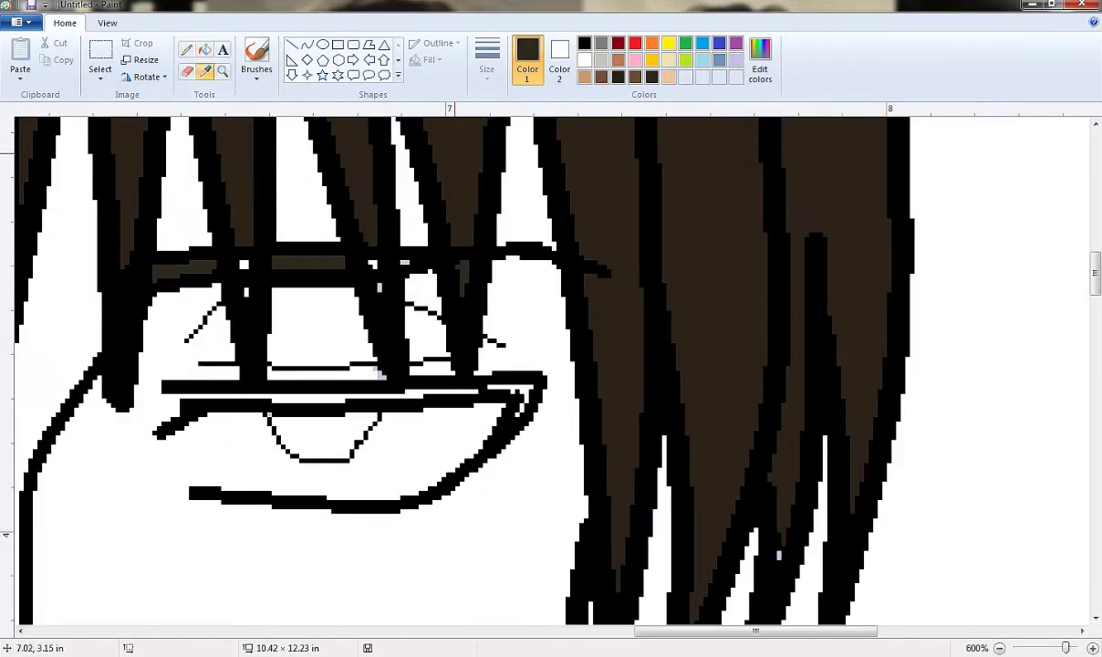
left_click(185, 49)
left_click(486, 59)
left_click(524, 114)
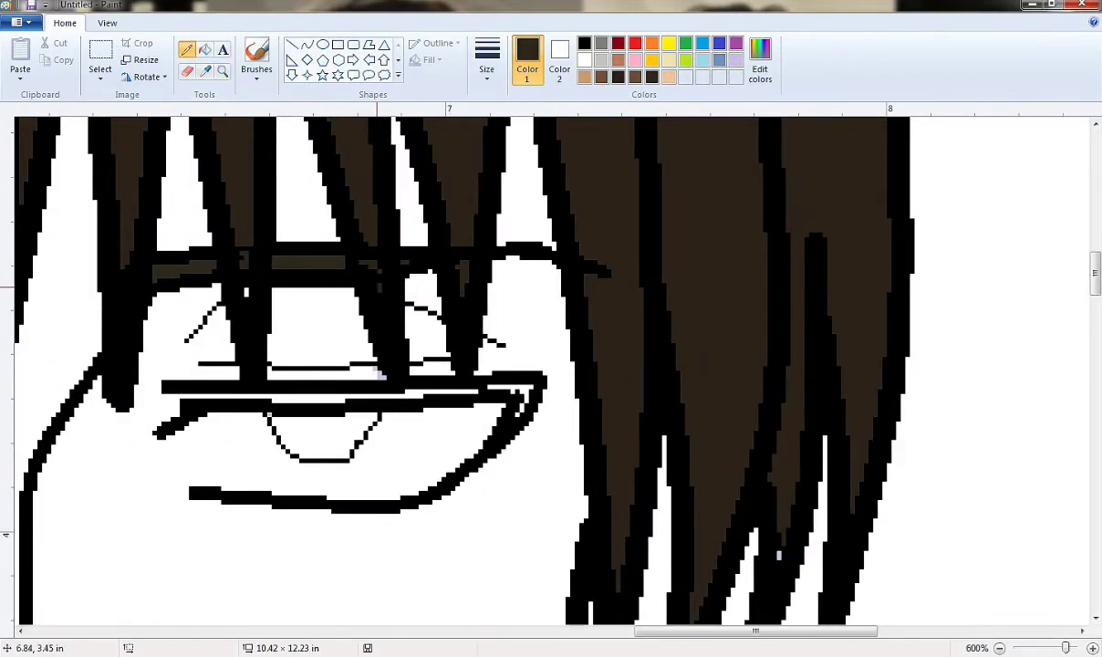
Sample the tan skin swatch and close the open inner corners of both eyes with thin Pencil lines.
scroll(584, 260, "down", 10)
left_click(455, 197)
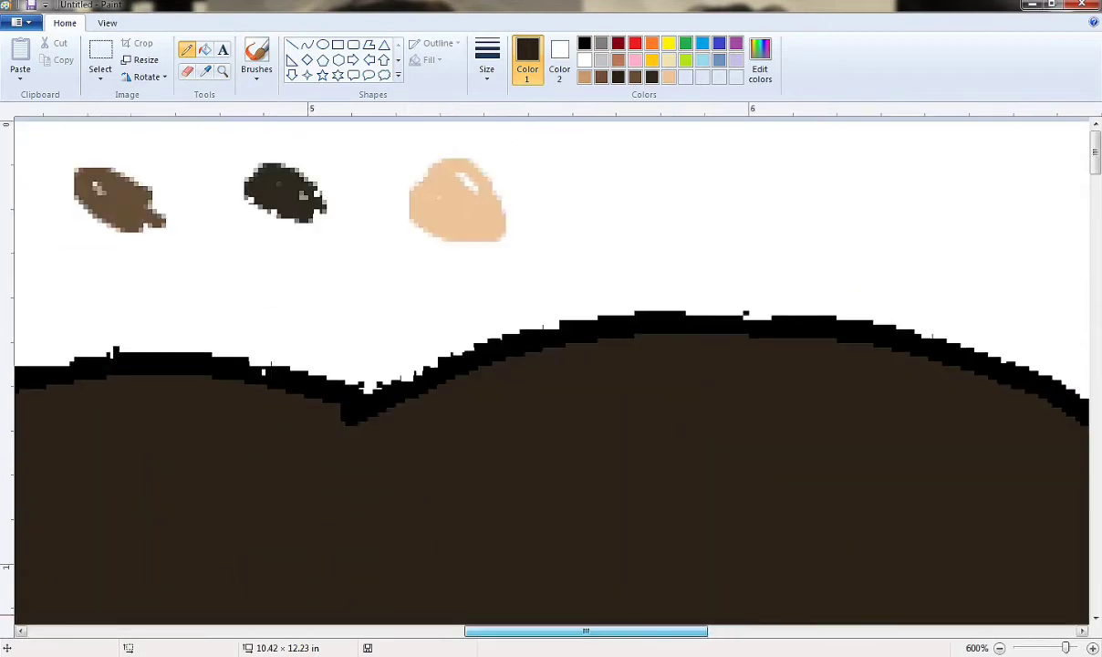
scroll(584, 365, "left", 5)
scroll(584, 365, "up", 10)
scroll(965, 315, "right", 5)
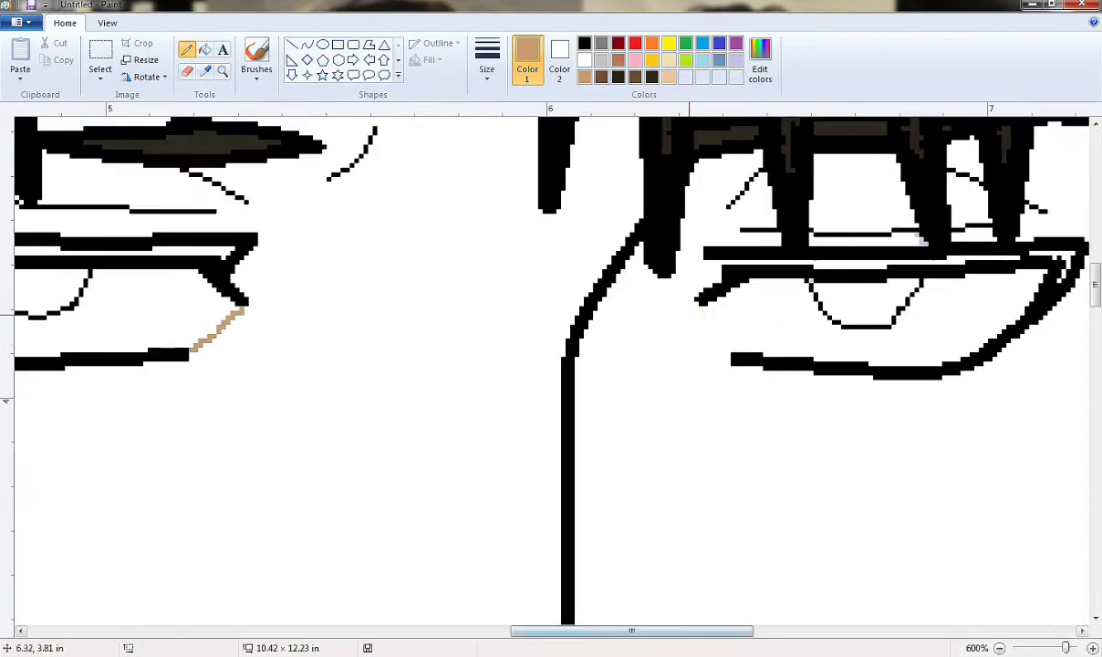
left_click_drag(704, 299, 727, 337)
Fill the face, ear and skin gaps between the bangs with tan, keeping the eyes white.
scroll(727, 337, "down", 4)
scroll(230, 379, "up", 2)
left_click_drag(511, 378, 580, 386)
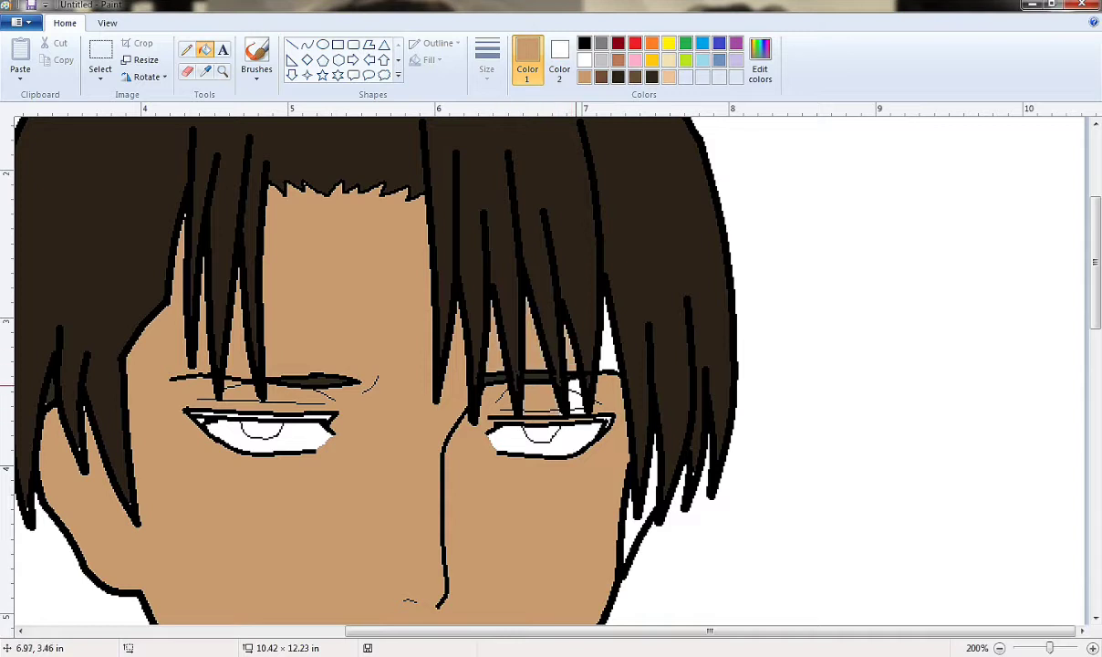
Fill the gaps inside both upper lash lines with solid black and cover the stray specks near the right lid.
scroll(202, 210, "up", 2)
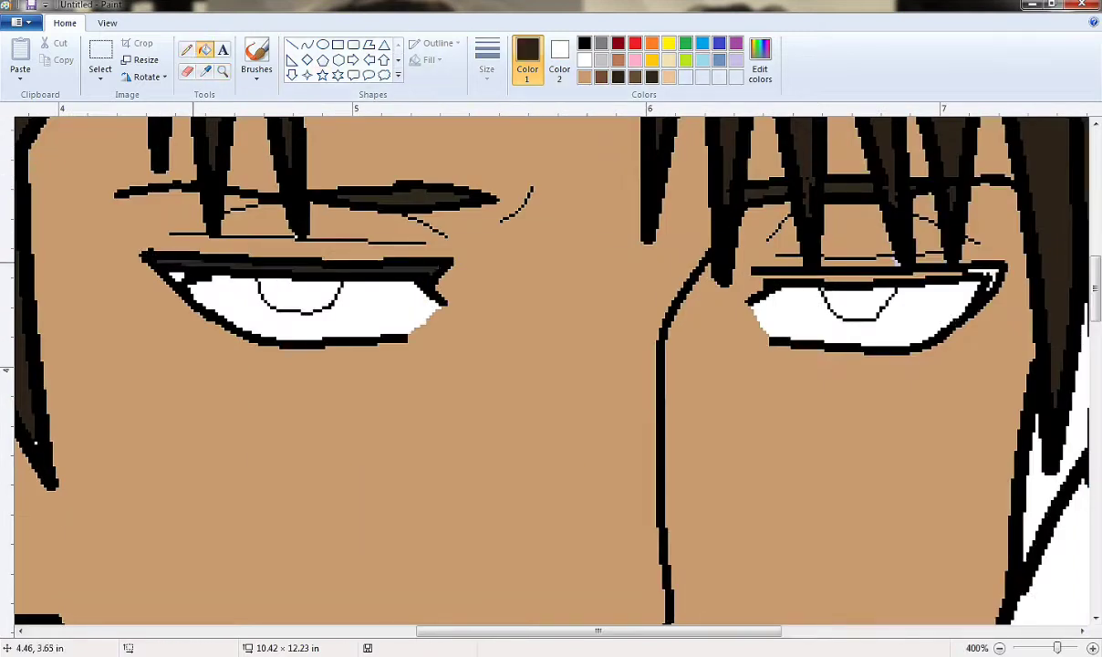
left_click(199, 276)
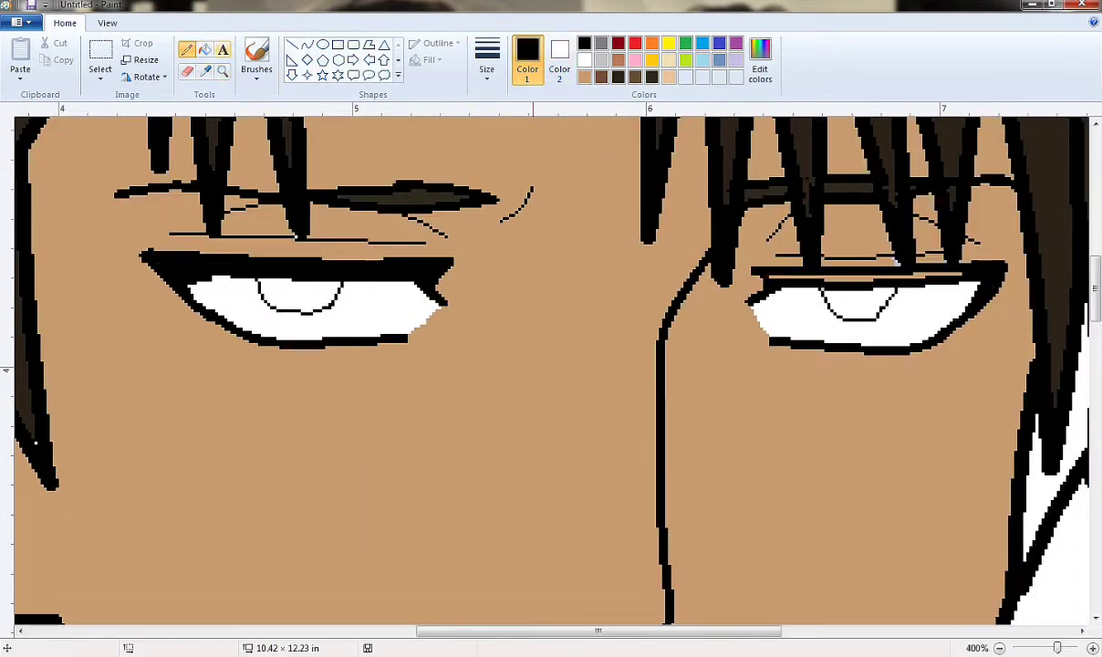
left_click(205, 70)
left_click(896, 263)
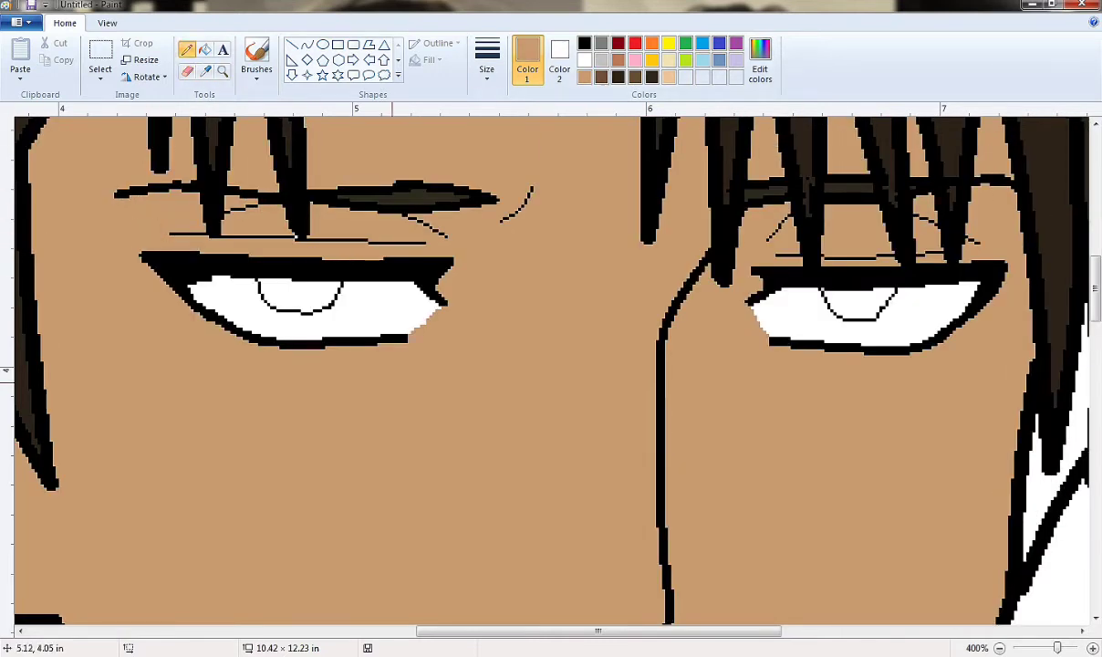
Draw a short brown diagonal crease beneath the outer corner of the left eye with the Curve tool.
left_click(307, 44)
left_click_drag(181, 319, 248, 362)
left_click(486, 59)
left_click(476, 146)
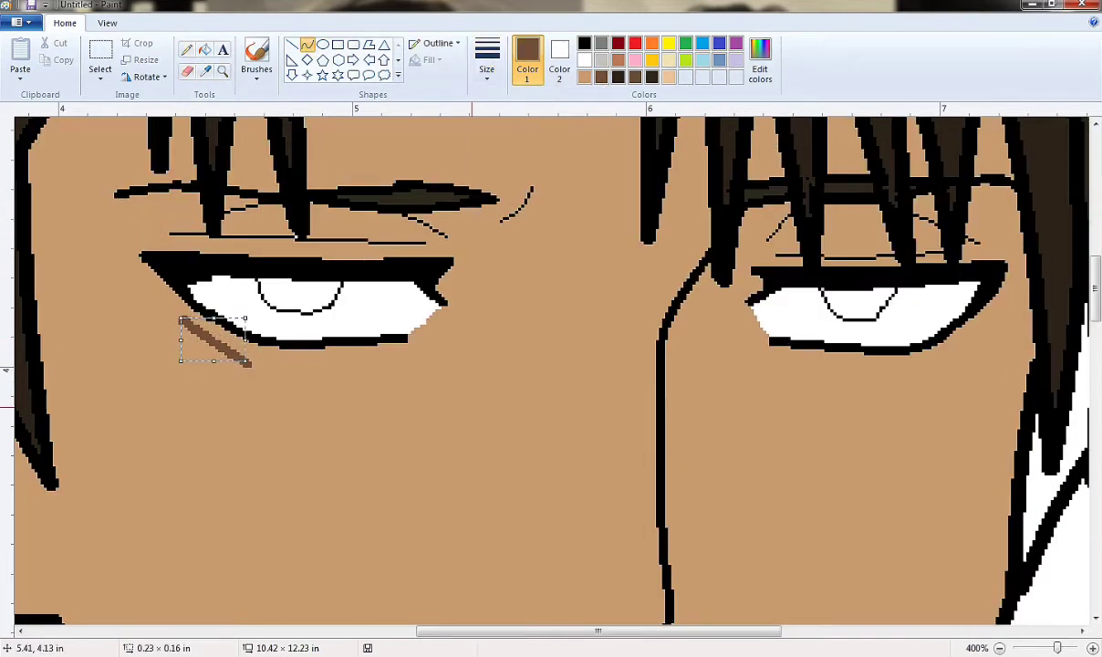
Refill the face skin with a lighter tan.
left_click(204, 49)
scroll(547, 364, "up", 3)
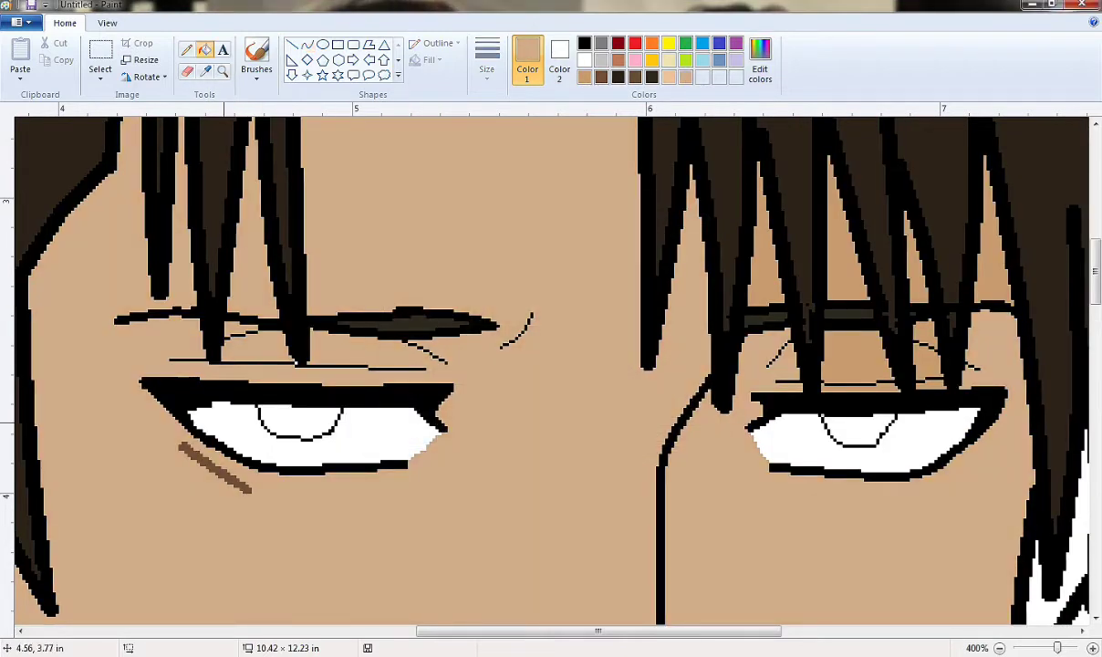
scroll(795, 285, "down", 3)
Outline a shadow around the left eye's inner corner in darker tan and fill it.
left_click(307, 44)
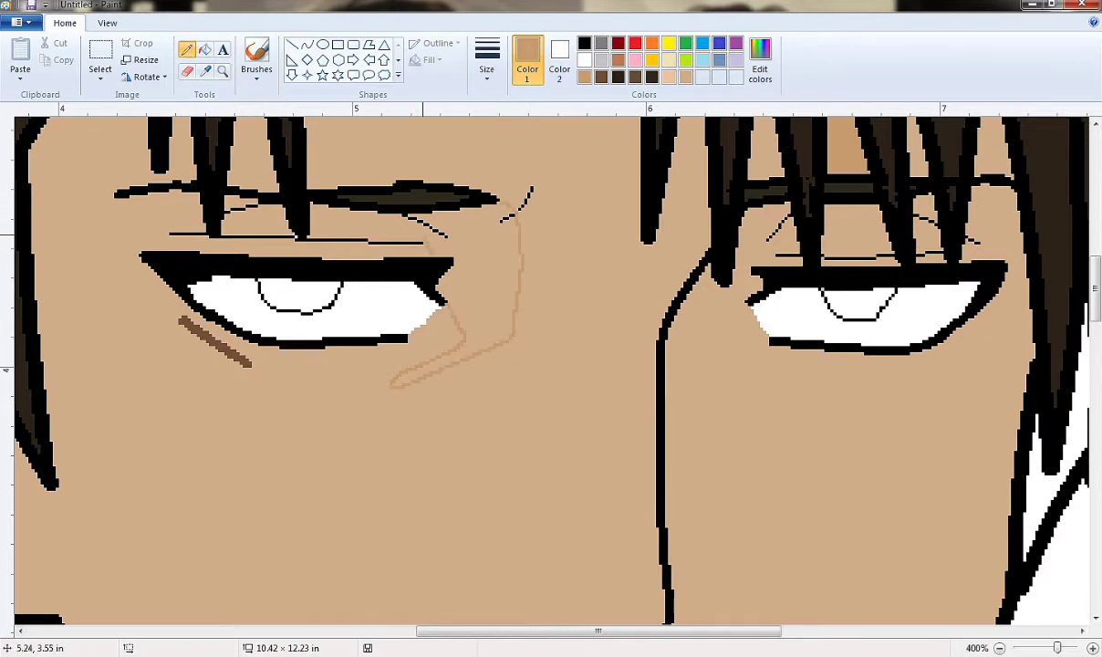
left_click(479, 301)
left_click_drag(599, 630, 699, 630)
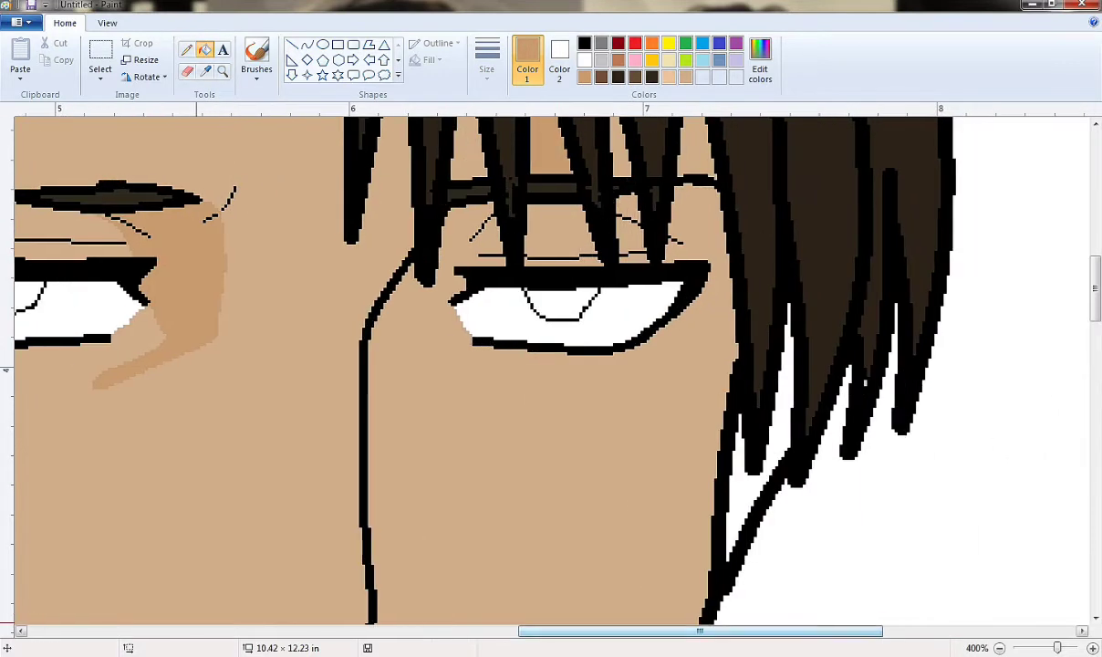
Draw a short brown diagonal crease below the inner corner of the right eye with the Curve tool.
left_click(186, 49)
left_click(602, 76)
left_click(307, 44)
left_click_drag(407, 331, 456, 380)
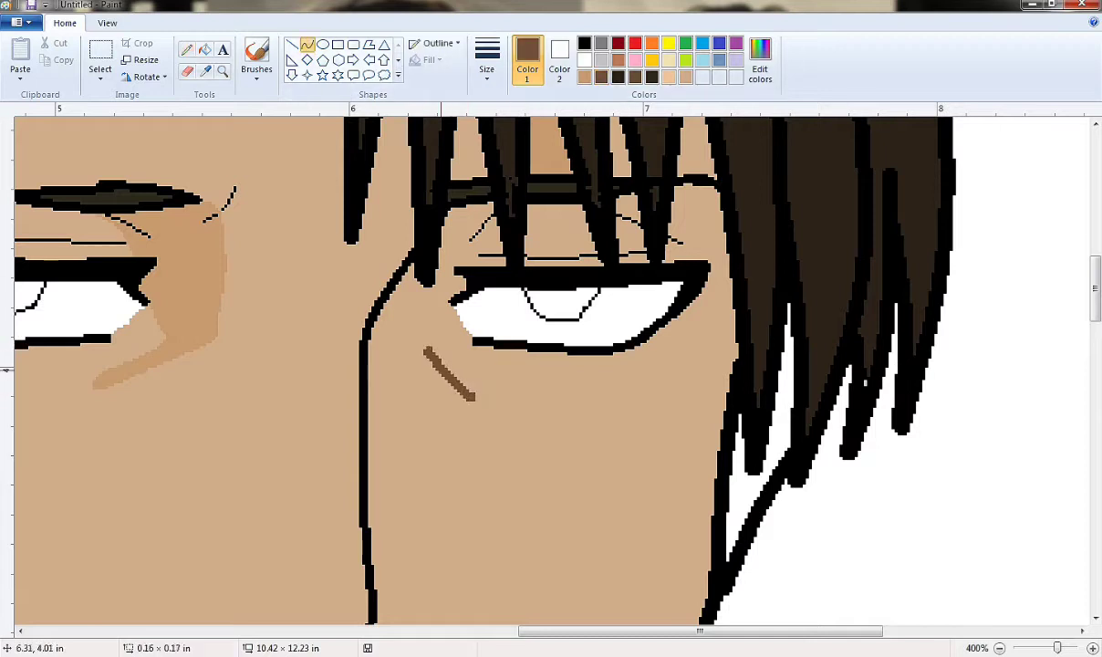
Outline a darker tan shadow between the nose line and the right eye's inner corner and fill it.
left_click(487, 60)
left_click(523, 111)
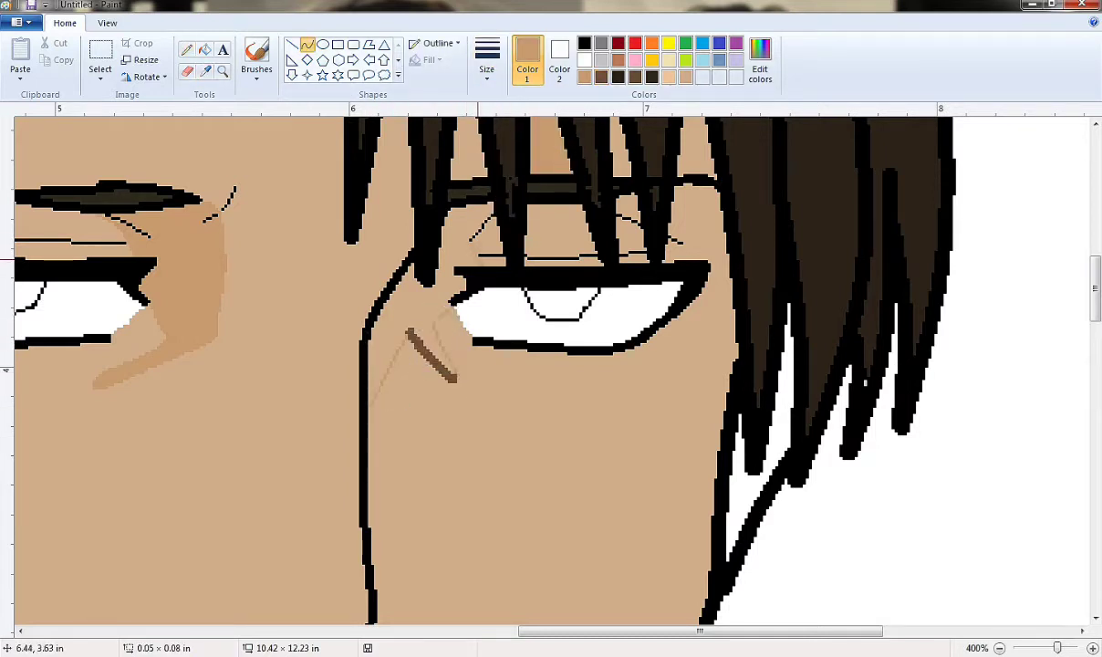
left_click(420, 292)
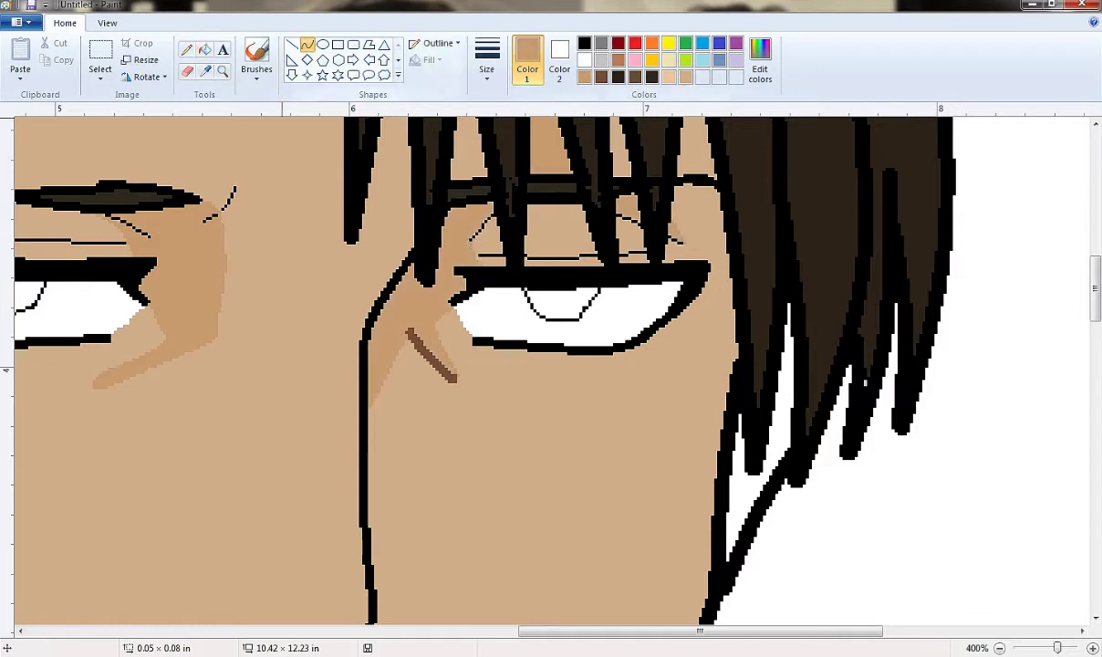
Fill the areas under the inner ends of both eyebrows with brown and hatch them with thin dark lines.
left_click(601, 77)
left_click(204, 50)
left_click_drag(699, 630, 646, 631)
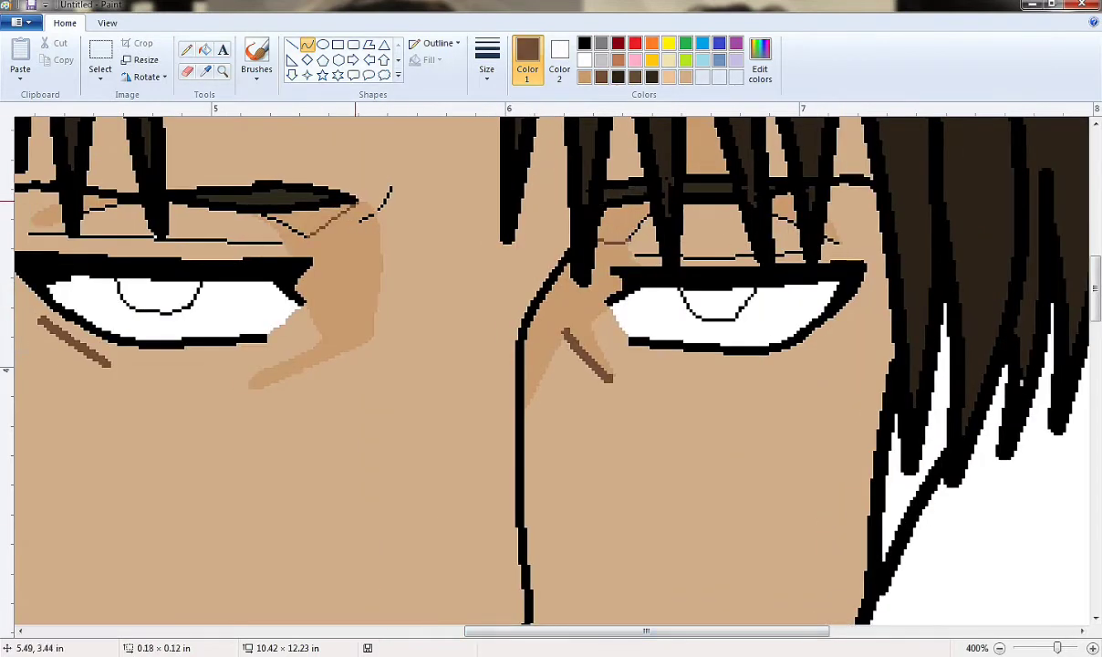
left_click(315, 214)
left_click(613, 224)
left_click(186, 50)
left_click(634, 76)
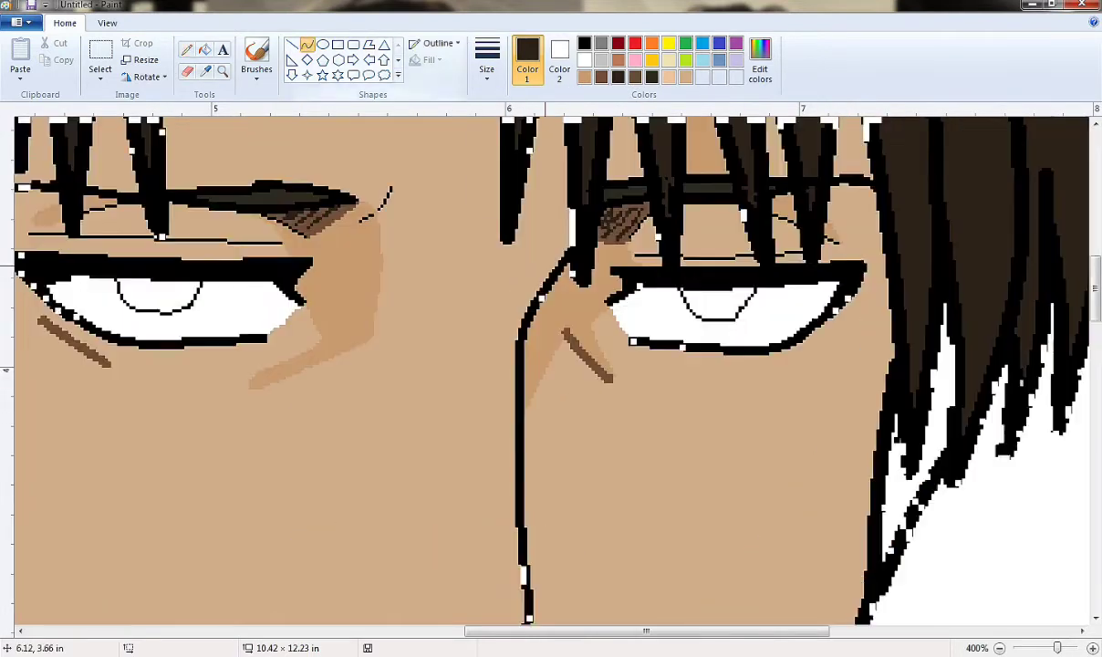
Outline a narrow shadow along the right side of the lower nose line and fill it with very dark brown.
scroll(546, 370, "down", 3)
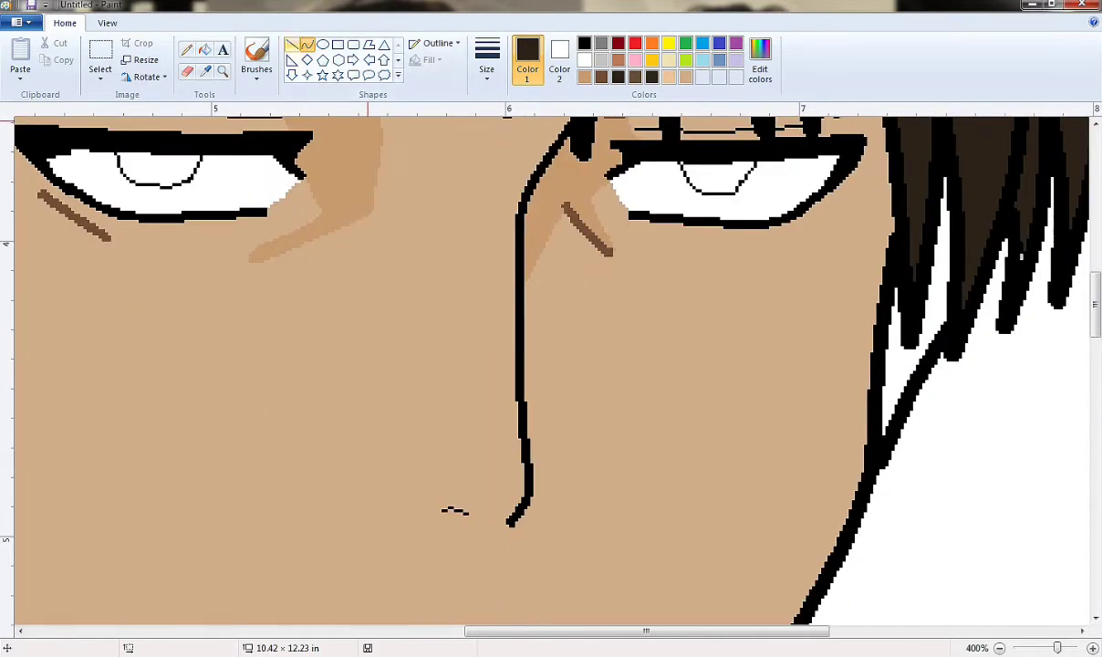
left_click_drag(546, 497, 538, 439)
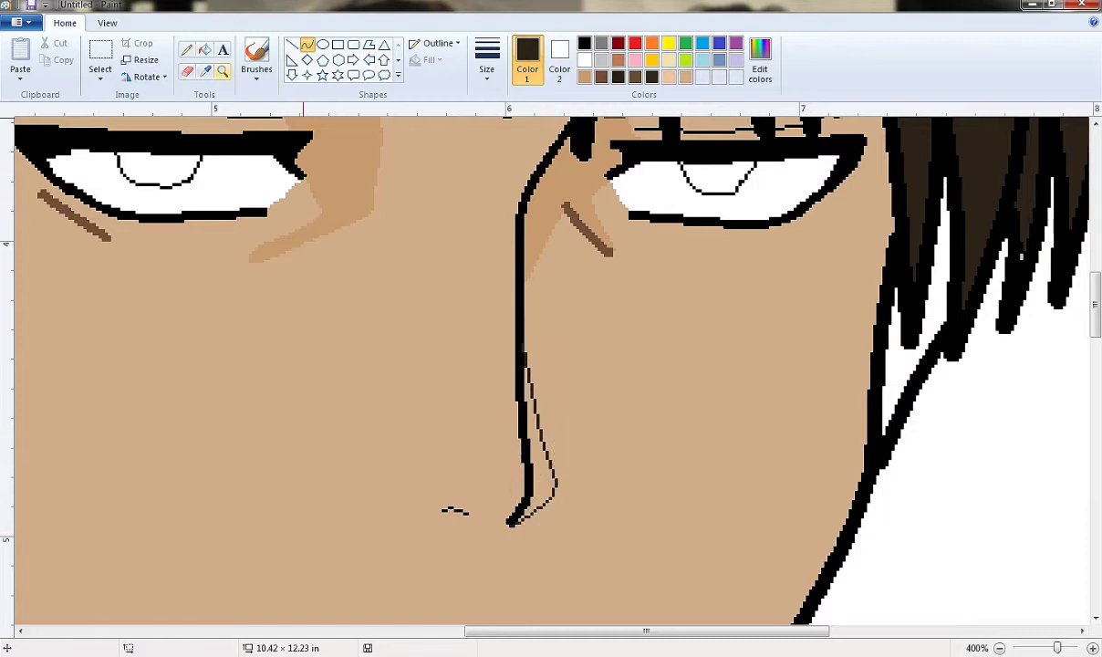
left_click(205, 49)
left_click(540, 470)
Outline a shadow around the nostril and under the nose tip in darker tan and fill it.
left_click(186, 49)
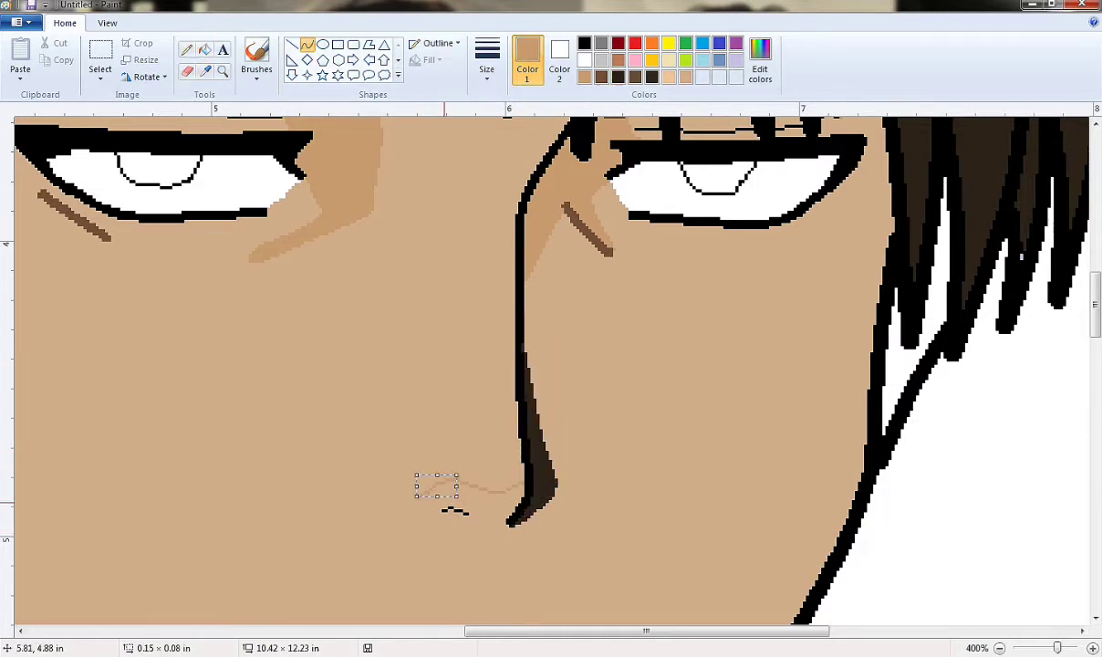
left_click(204, 49)
left_click(475, 524)
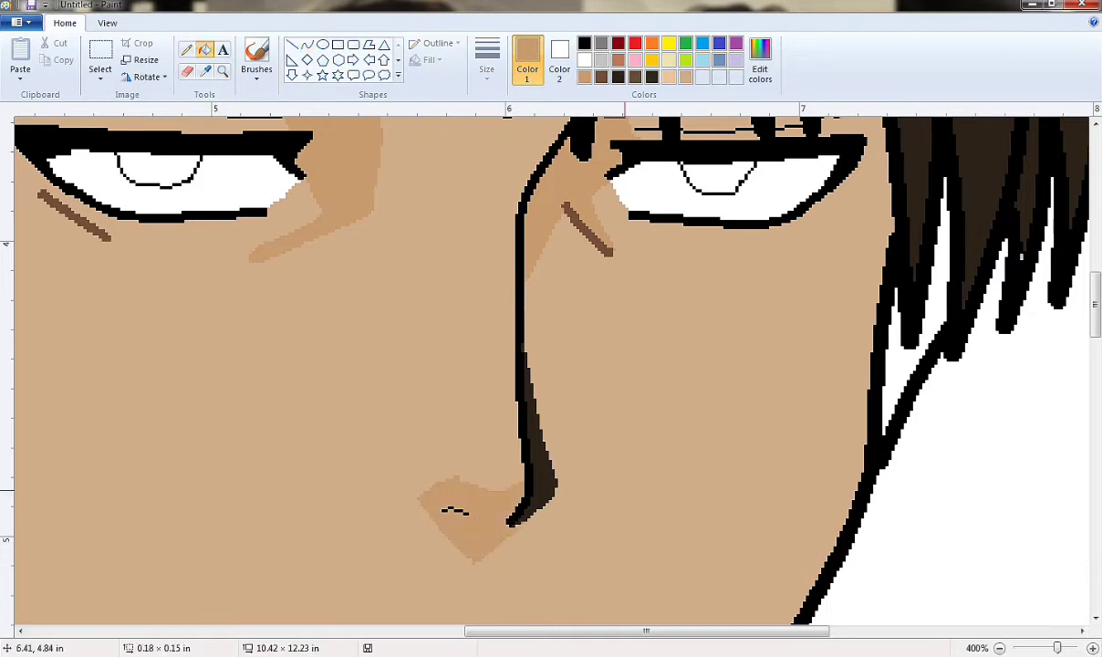
Outline a narrow vertical highlight on the nose bridge in light peach with the Curve tool.
scroll(551, 369, "up", 10)
scroll(551, 370, "down", 9)
left_click(307, 44)
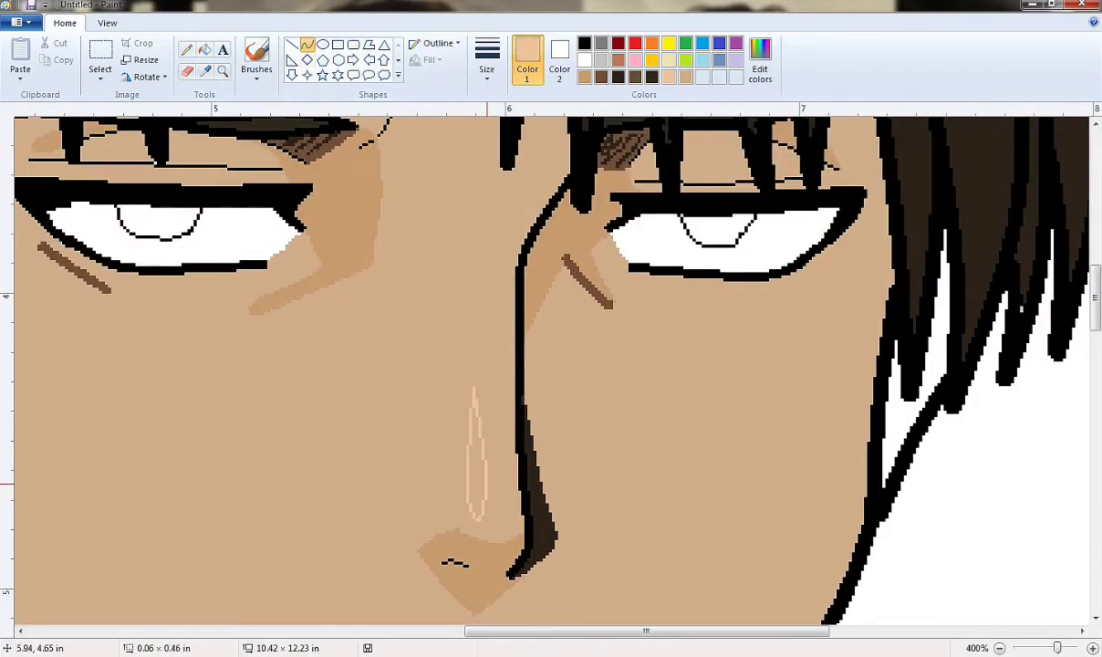
Refill the face skin with light peach.
scroll(491, 488, "down", 10)
scroll(593, 369, "down", 1, "ctrl")
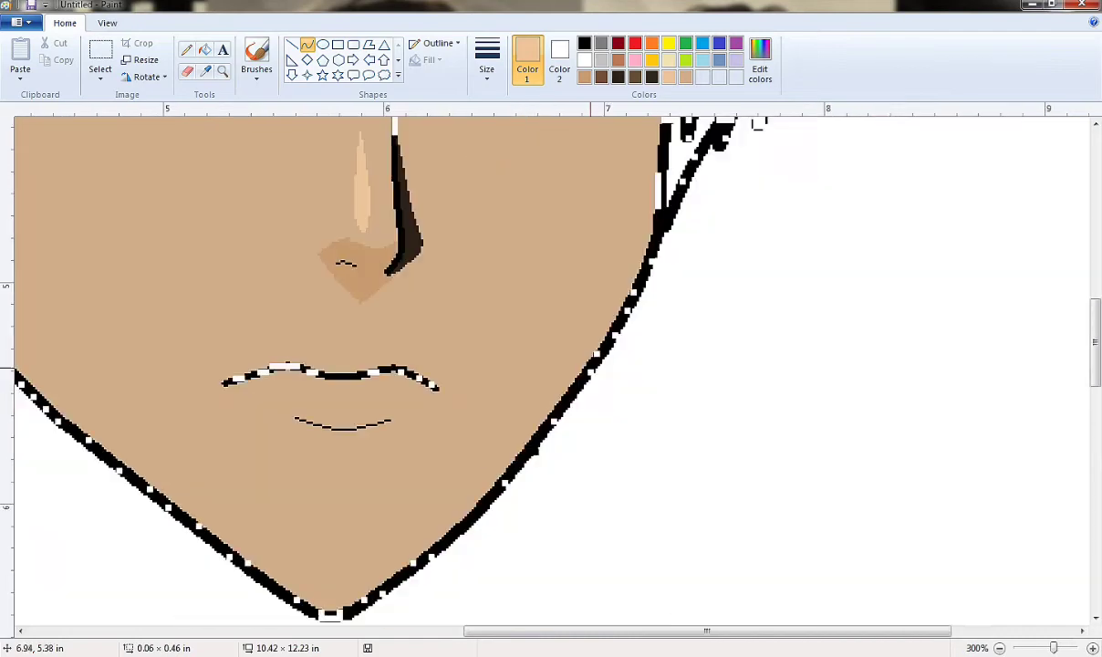
scroll(593, 369, "down", 1, "ctrl")
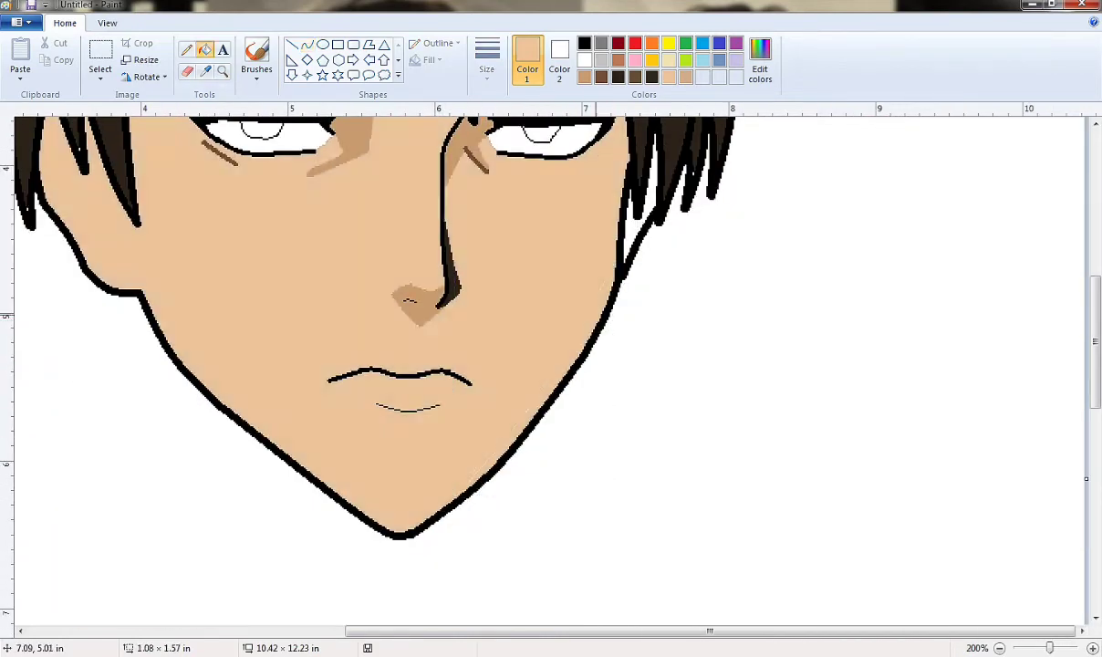
Refill the face skin with a darker tan, then outline and fill a small light peach highlight on the lower lip.
scroll(528, 415, "up", 2, "ctrl")
left_click(205, 49)
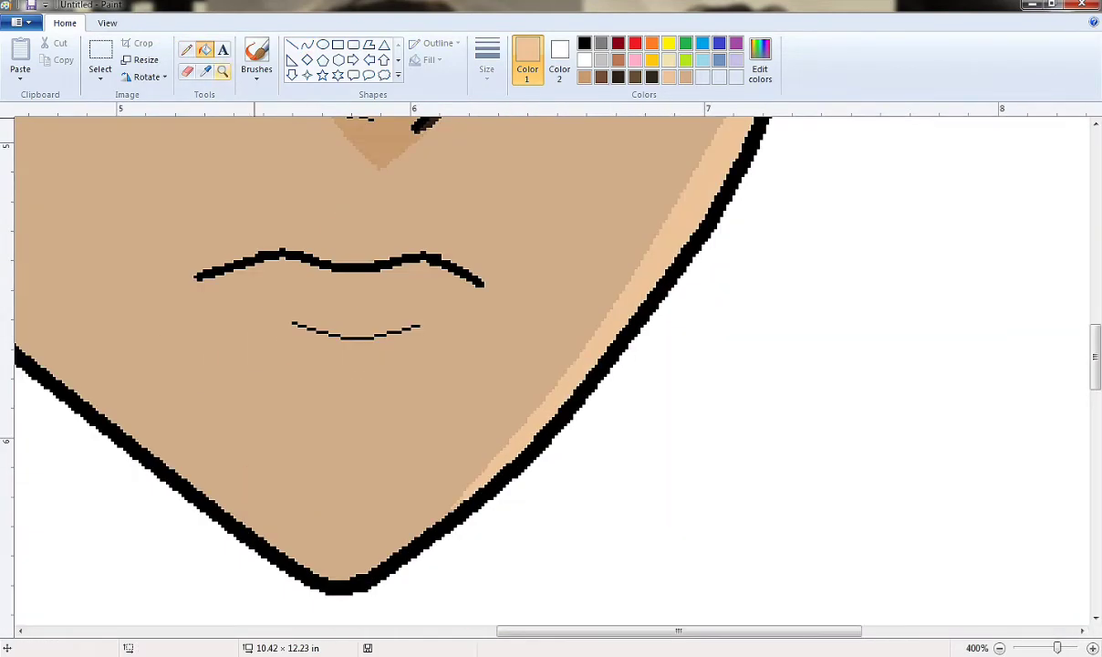
left_click(186, 49)
left_click_drag(383, 294, 429, 294)
left_click(204, 50)
left_click(406, 295)
Recolour the highlights on the nose bridge, lower lip and right jaw with a paler peach.
left_click(186, 49)
scroll(547, 365, "up", 3)
left_click(205, 49)
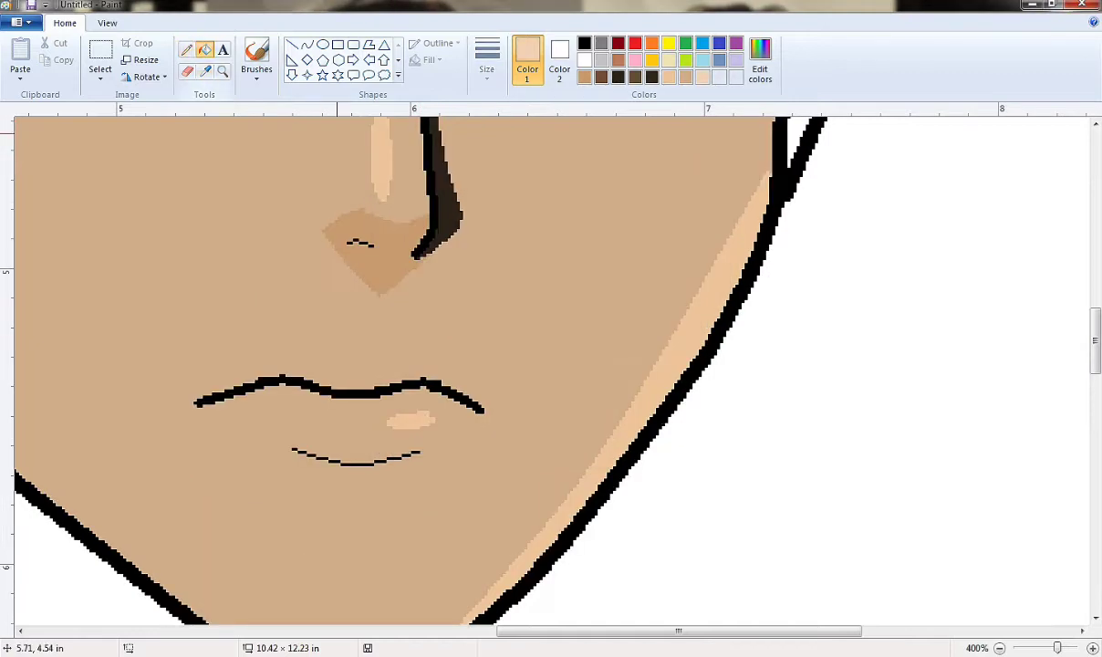
scroll(412, 283, "up", 3)
scroll(412, 283, "down", 1, "ctrl")
Outline a shadow from the chin up the left jaw, cheek and temple with the Curve tool and fill it with darker tan.
left_click(307, 45)
scroll(497, 491, "down", 1)
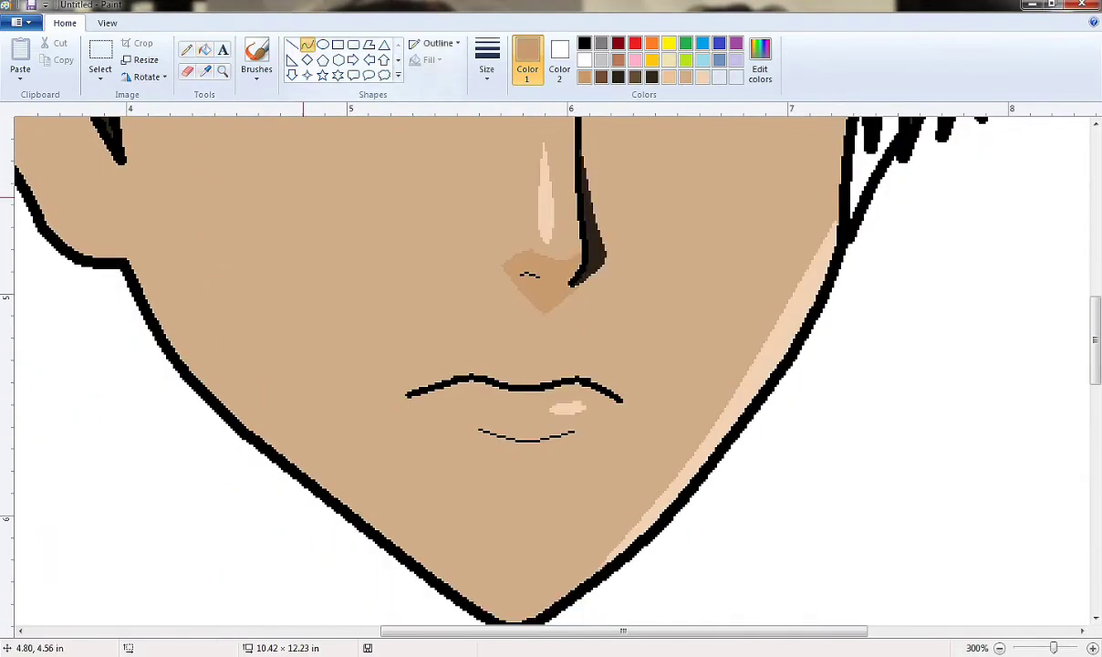
scroll(497, 492, "up", 2)
scroll(498, 491, "down", 3)
scroll(377, 364, "up", 1)
scroll(377, 364, "left", 2)
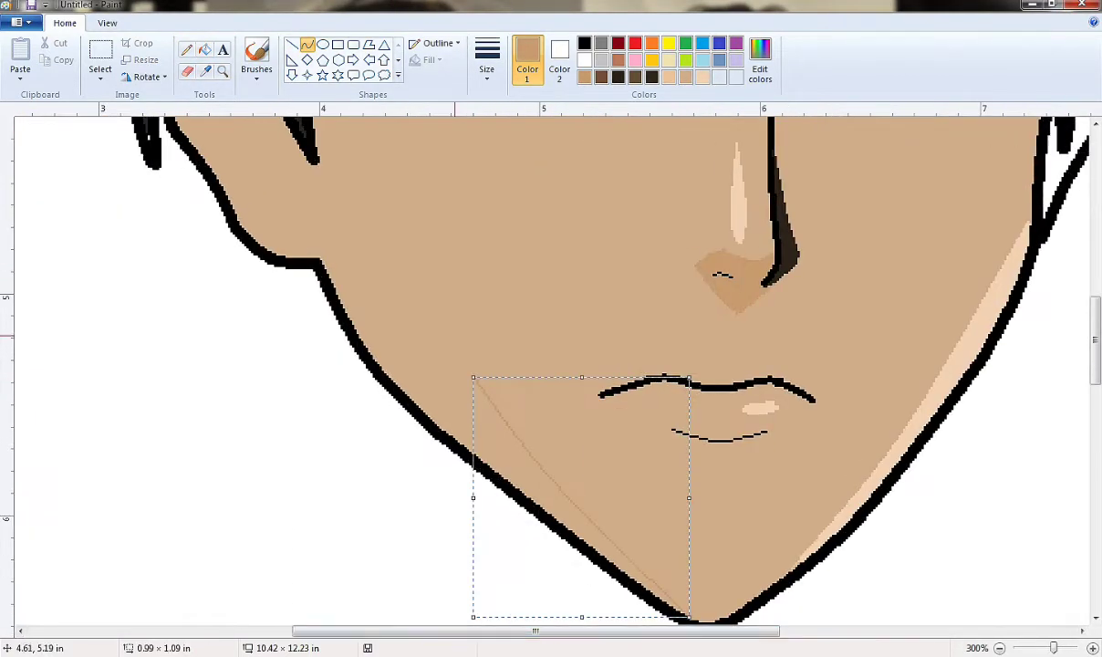
left_click_drag(374, 362, 363, 358)
scroll(358, 357, "up", 2)
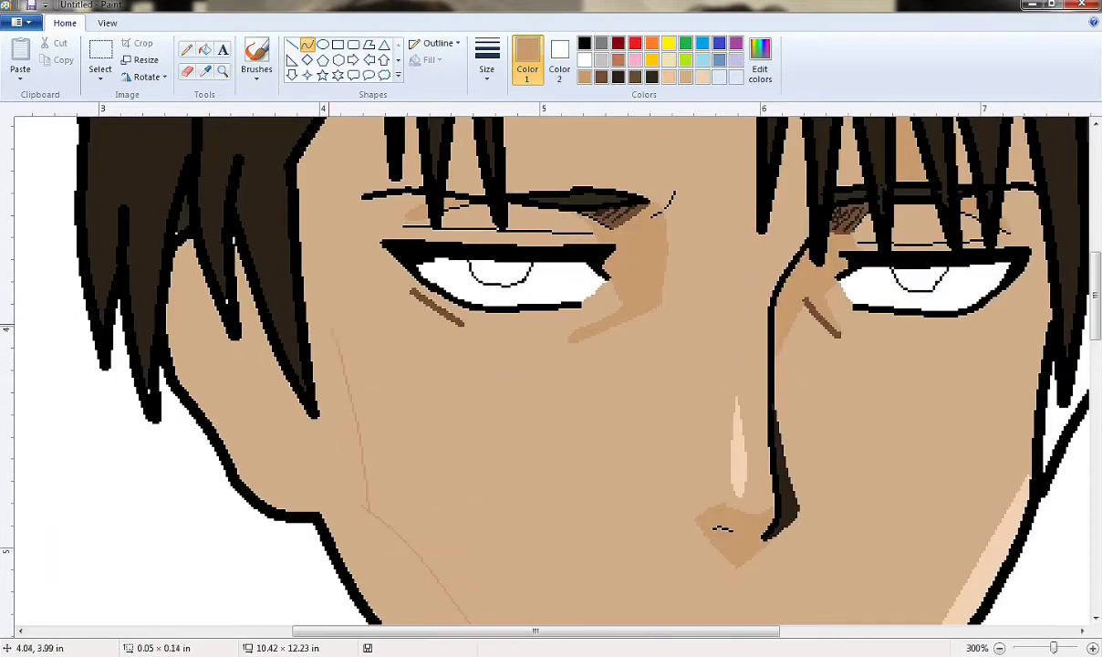
scroll(327, 331, "up", 2)
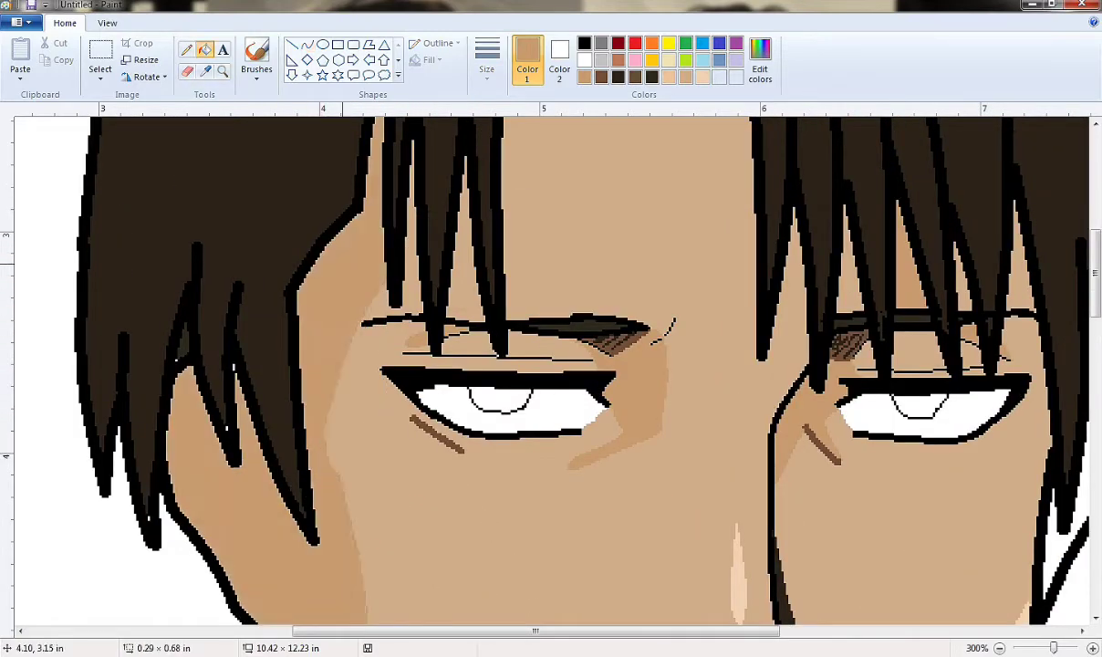
Outline shadows beside the hair strands over the forehead and fill them with the same darker tan.
scroll(413, 260, "up", 2)
left_click_drag(727, 179, 723, 515)
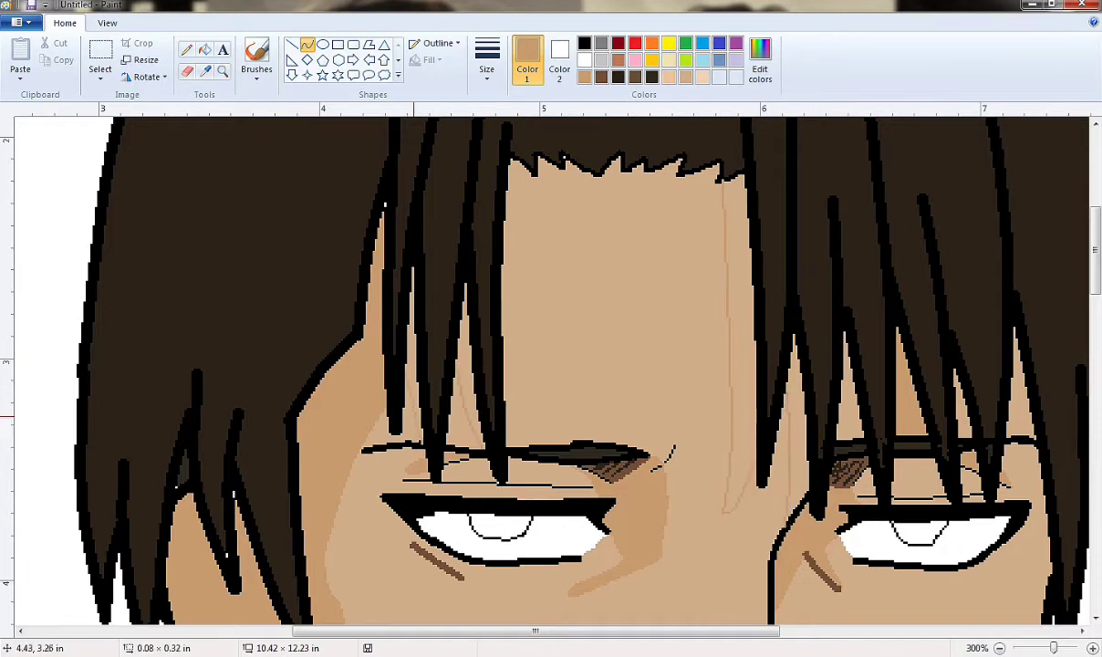
scroll(735, 415, "down", 2)
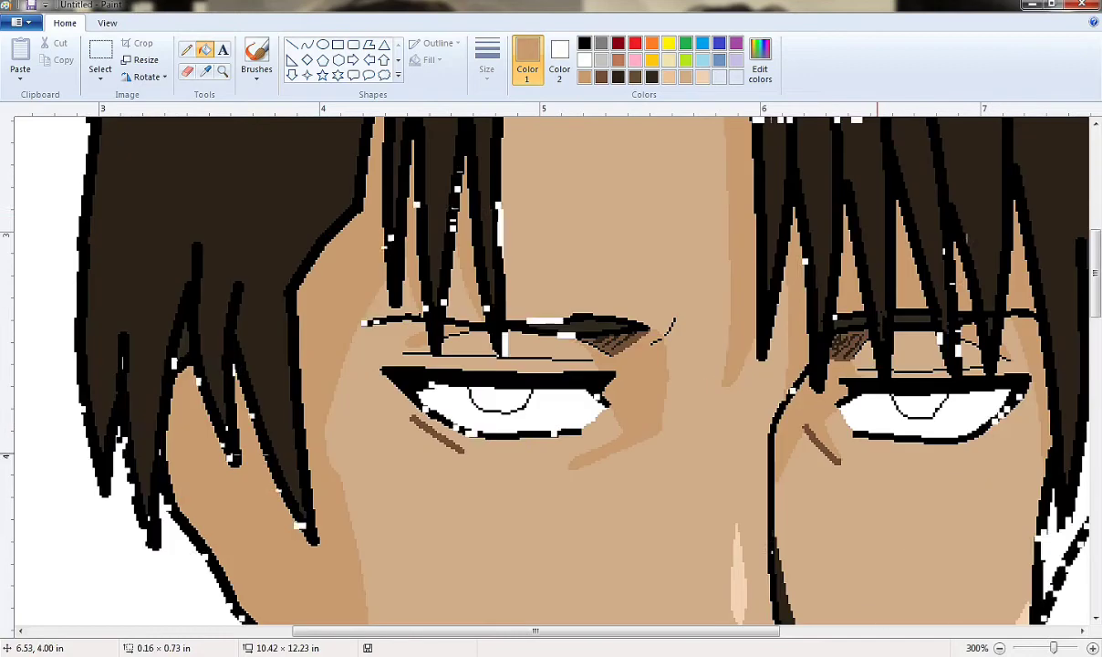
Outline a shadow across the upper whites of both eyes in light grey and fill it on either side of the irises.
left_click(222, 71)
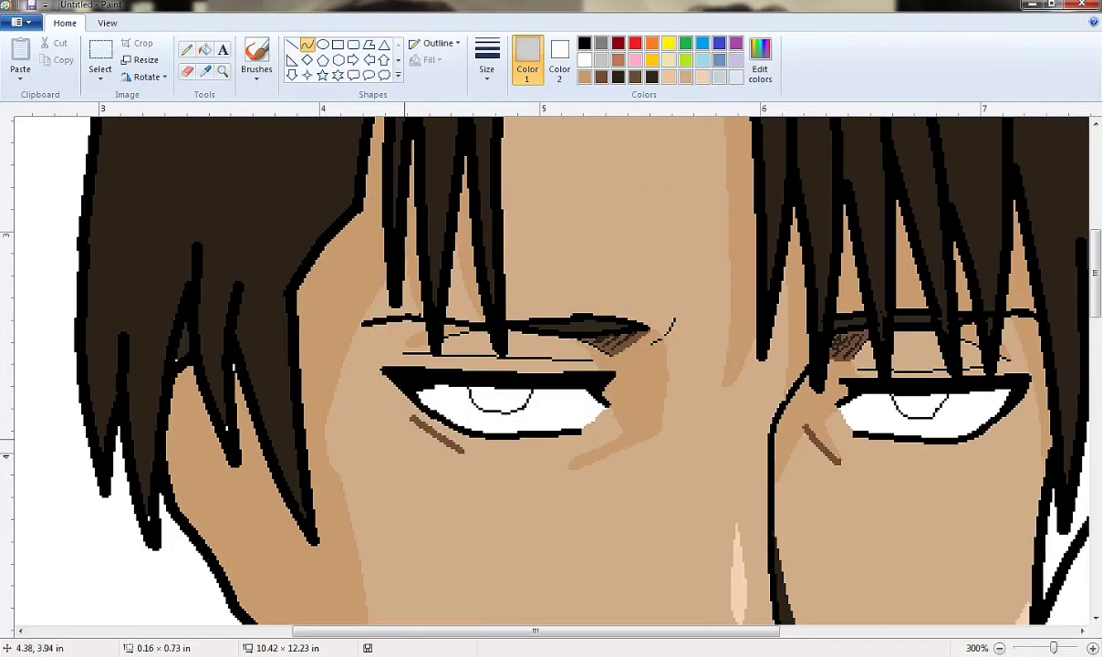
left_click(634, 409)
left_click(306, 44)
left_click_drag(269, 356, 335, 357)
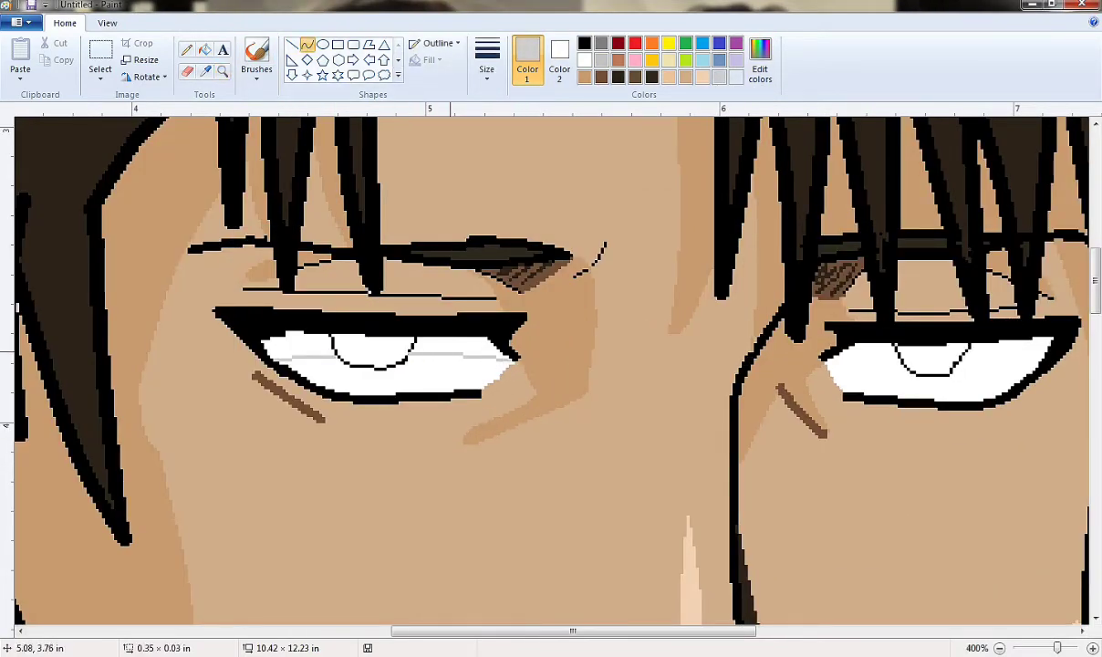
scroll(547, 364, "right", 3)
left_click(186, 49)
left_click_drag(100, 339, 319, 339)
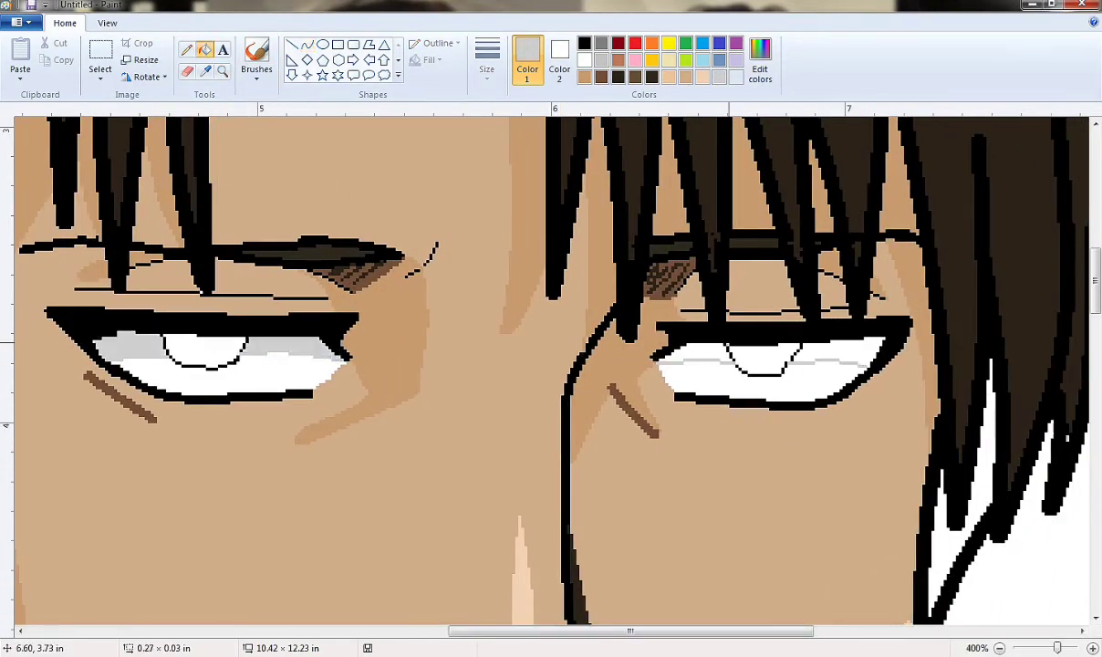
left_click_drag(657, 339, 875, 339)
Mix a dark green (red 11, green 55, blue 24) and outline a small highlight inside each iris with the Pencil.
scroll(274, 347, "up", 3)
left_click(685, 43)
left_click(760, 59)
left_click(708, 382)
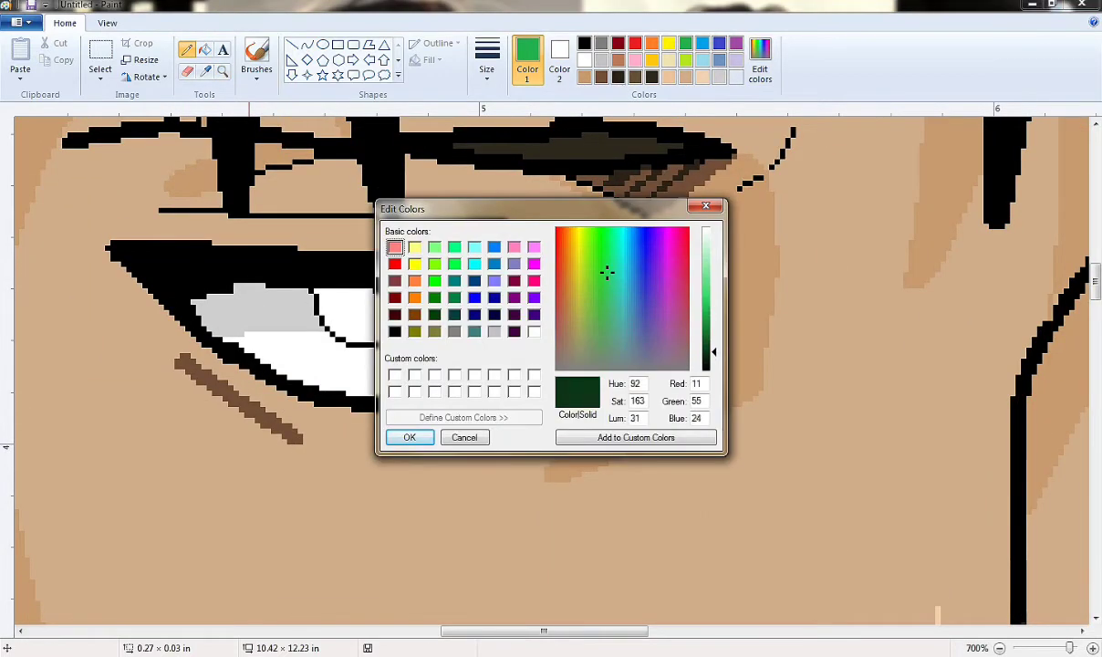
left_click(413, 435)
scroll(406, 320, "right", 10)
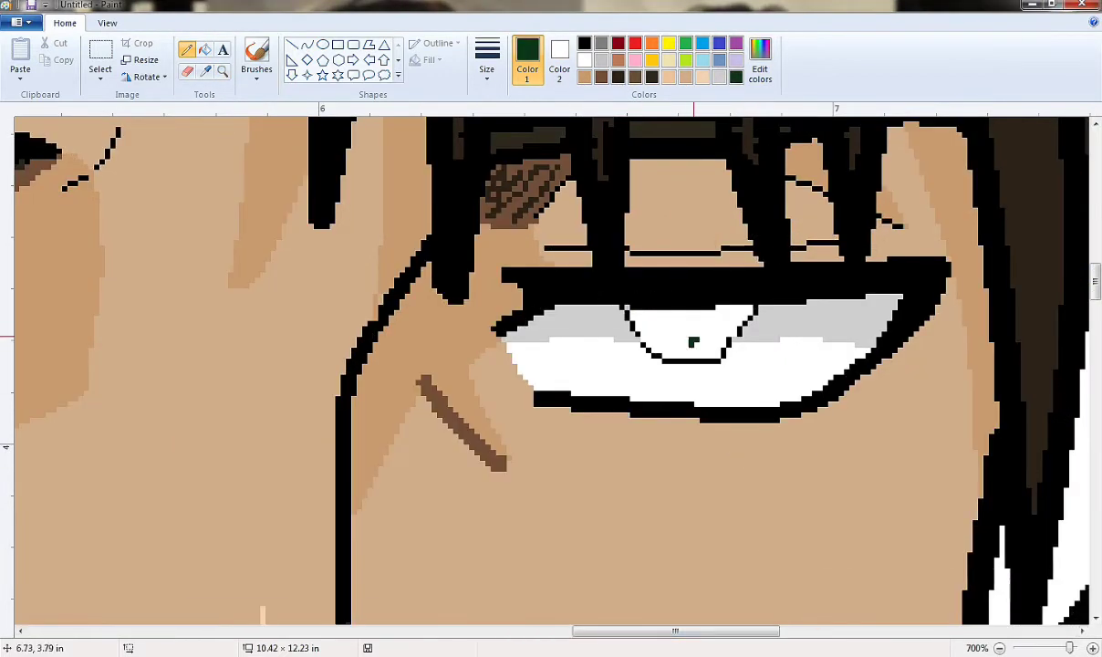
scroll(547, 365, "left", 3)
Mix a very dark green, outline the pupils of both eyes and fill them with it.
left_click(759, 68)
left_click(413, 435)
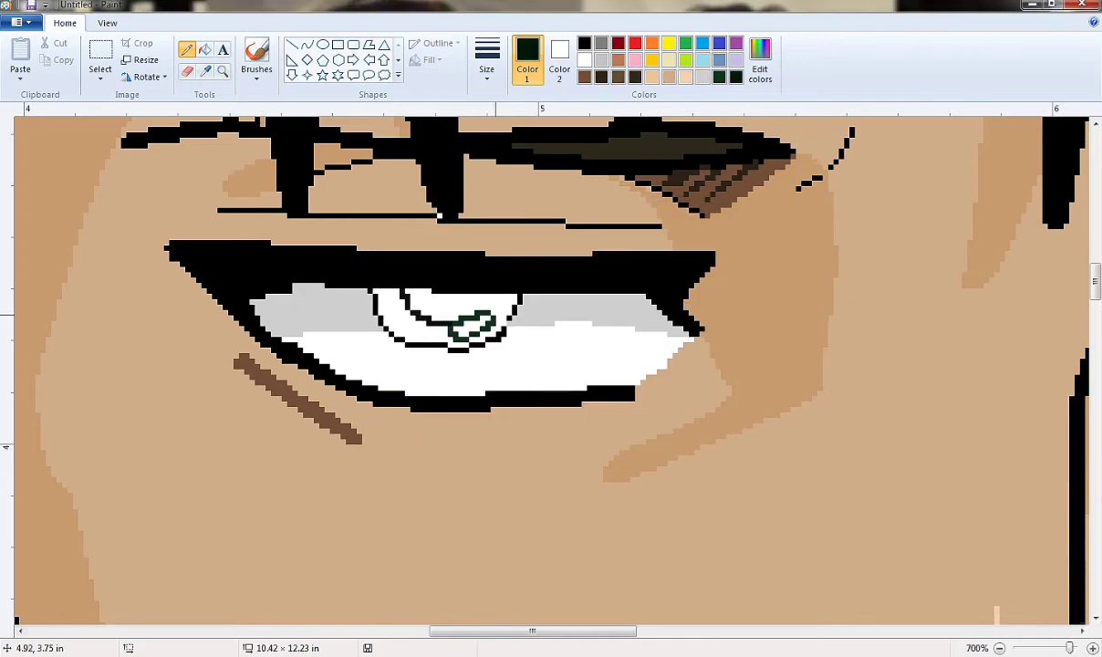
scroll(547, 365, "left", 5)
scroll(882, 461, "right", 4)
left_click(306, 44)
scroll(547, 365, "left", 4)
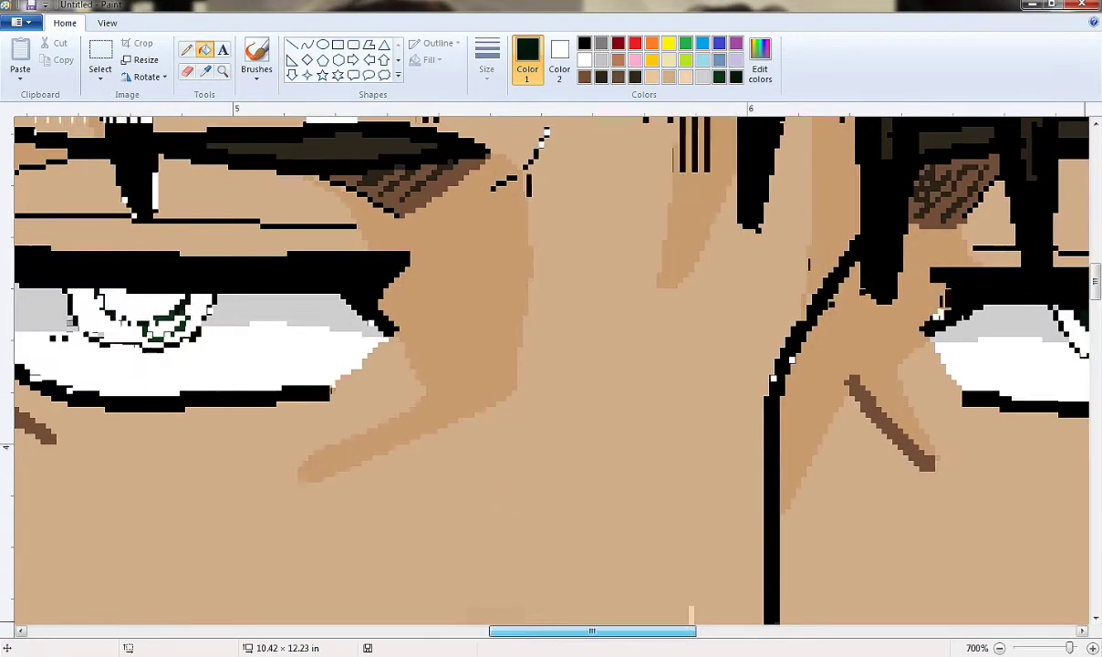
scroll(547, 364, "left", 4)
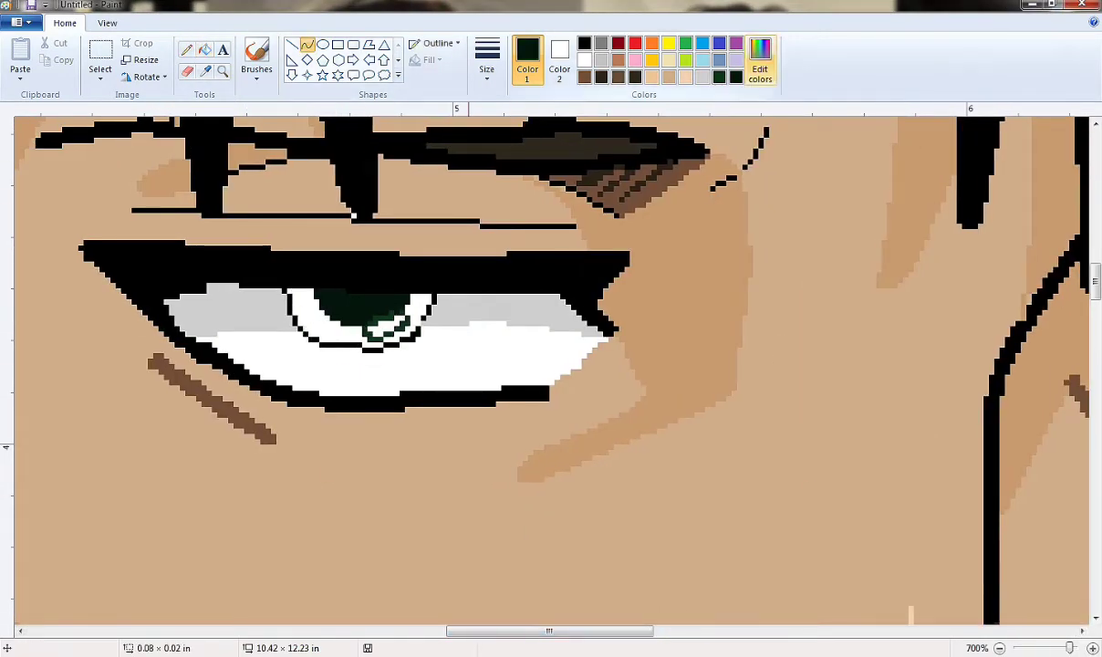
Fill both irises with dark green around the white highlights, then mix a brighter green and refill the irises with it.
left_click(204, 50)
scroll(754, 301, "right", 7)
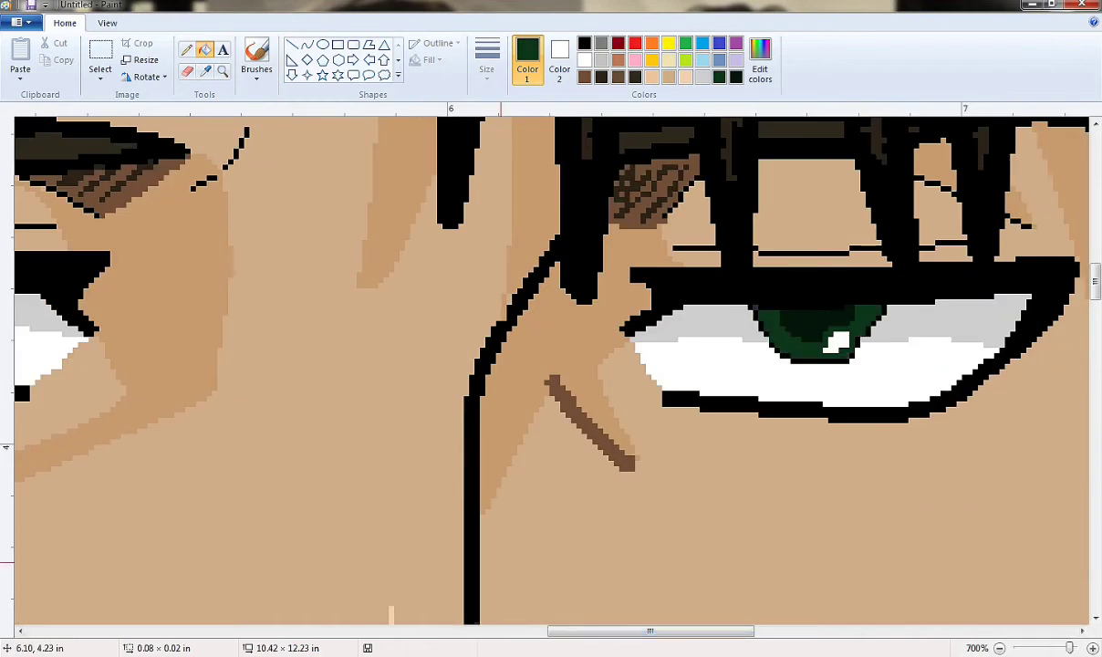
scroll(547, 365, "left", 6)
left_click(760, 69)
left_click(410, 435)
scroll(547, 364, "right", 3)
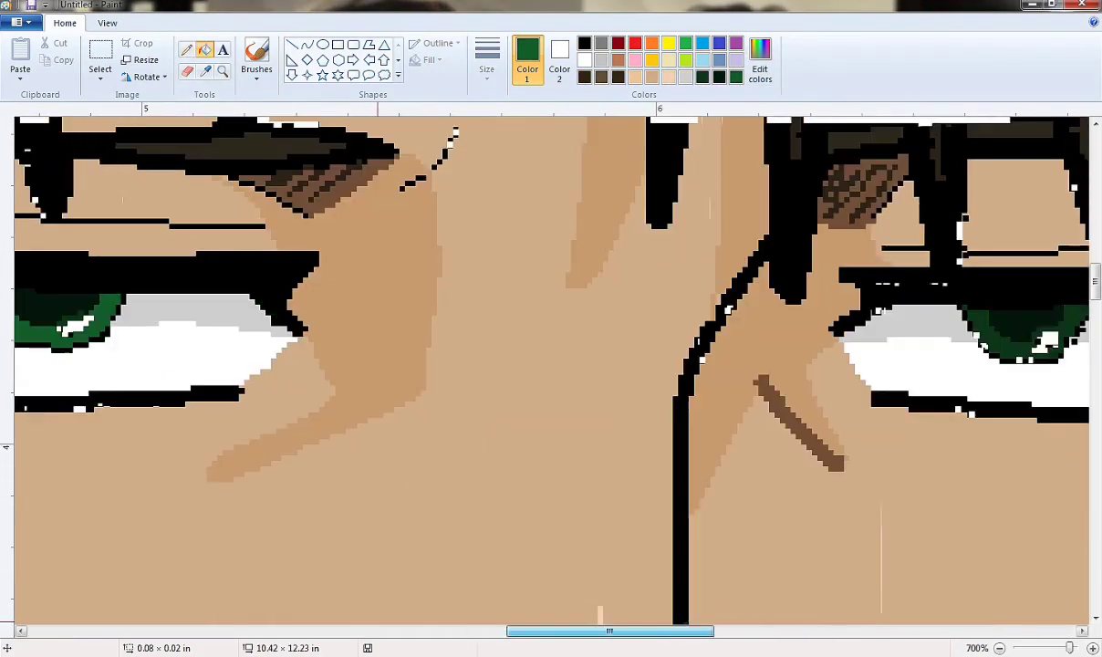
scroll(547, 364, "left", 4)
Mix another dark green and shade the upper part of both irises with it.
left_click(186, 49)
left_click(759, 69)
left_click(416, 503)
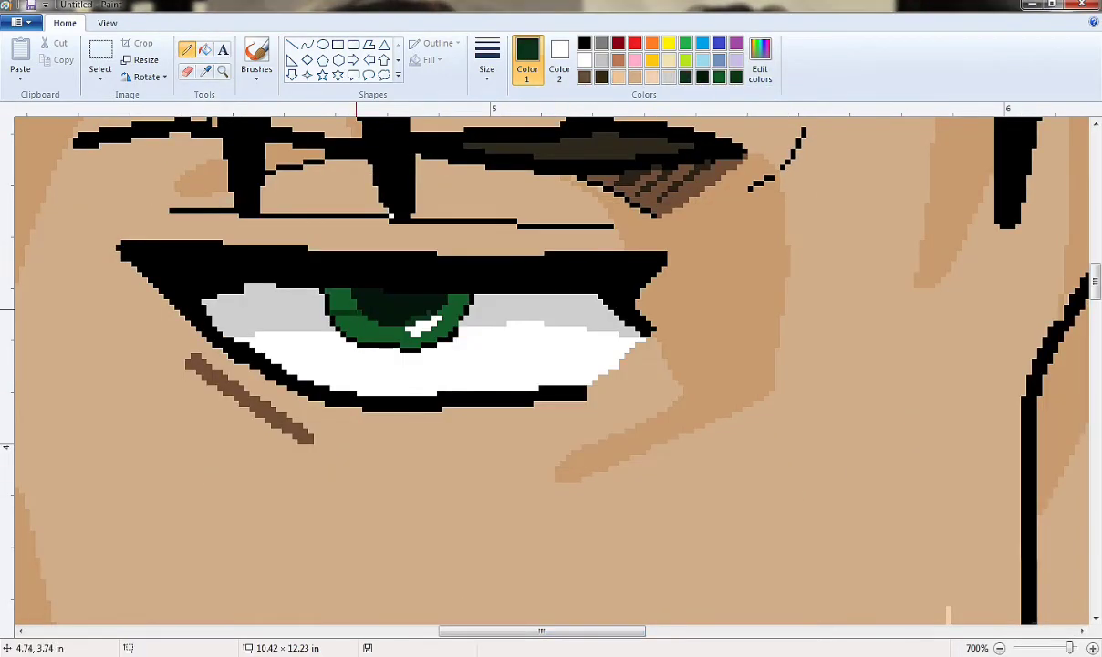
scroll(378, 321, "right", 9)
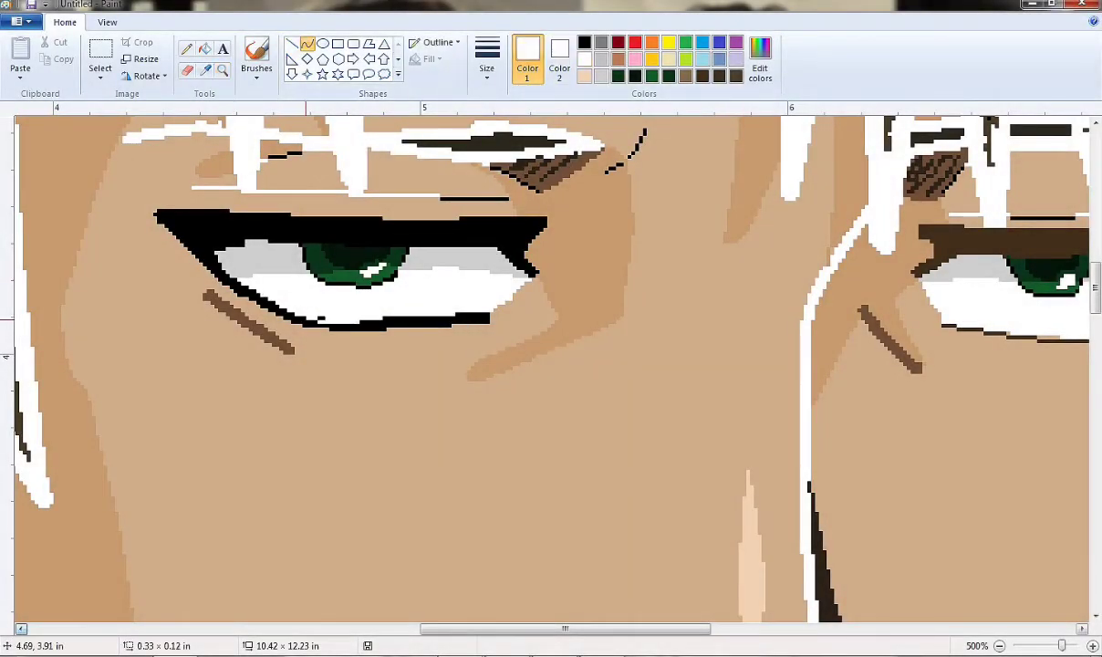
Erase the thick black lower lid line of the left eye.
left_click(187, 70)
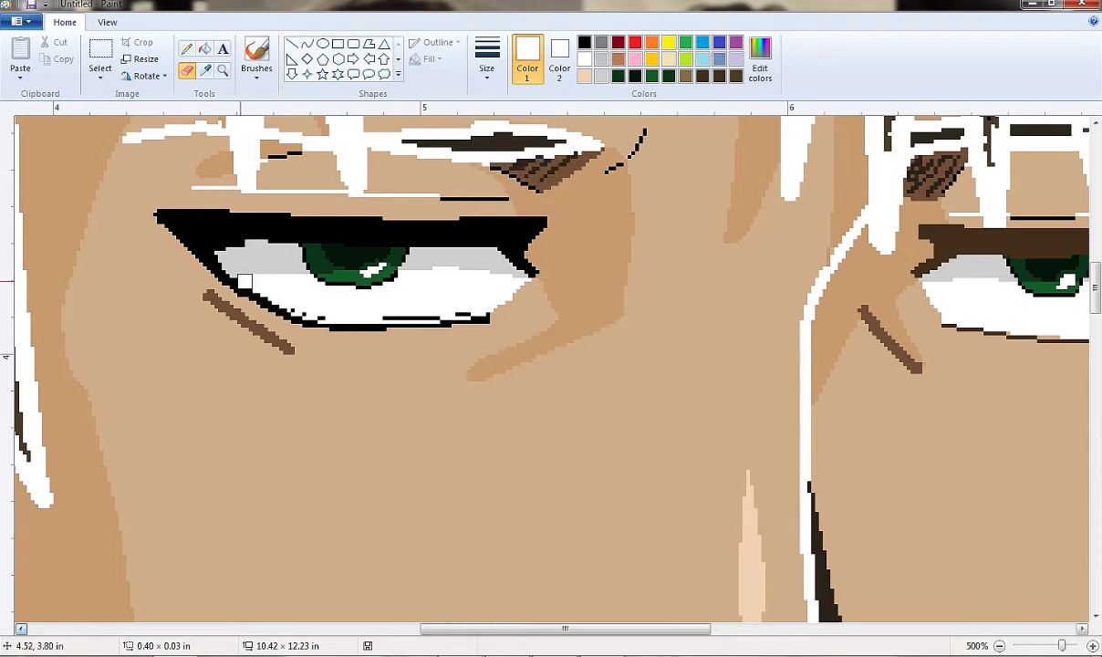
left_click(204, 48)
left_click(274, 308)
Redraw the left eye's lower lid as a thin dark brown line with the Curve tool.
left_click(308, 44)
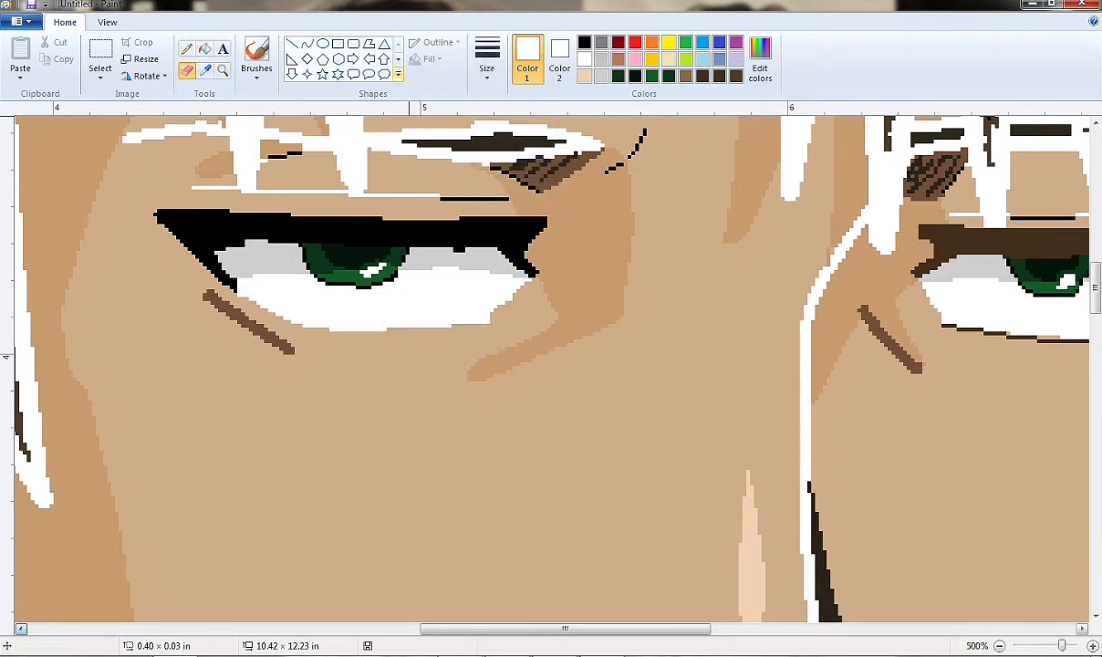
left_click(719, 76)
left_click_drag(231, 289, 370, 321)
left_click_drag(301, 308, 301, 319)
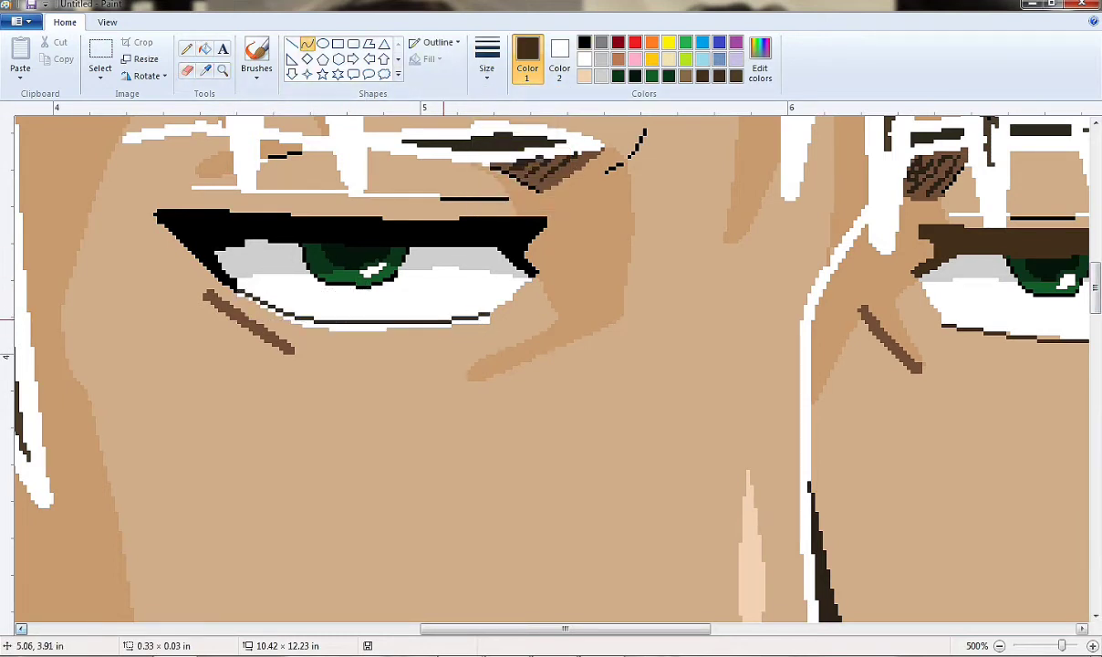
Fill the upper lash lines of both eyes with a darker brown and cover the white remnants under the left lower lid with skin tan.
left_click(205, 49)
left_click(365, 223)
left_click(760, 68)
left_click(416, 432)
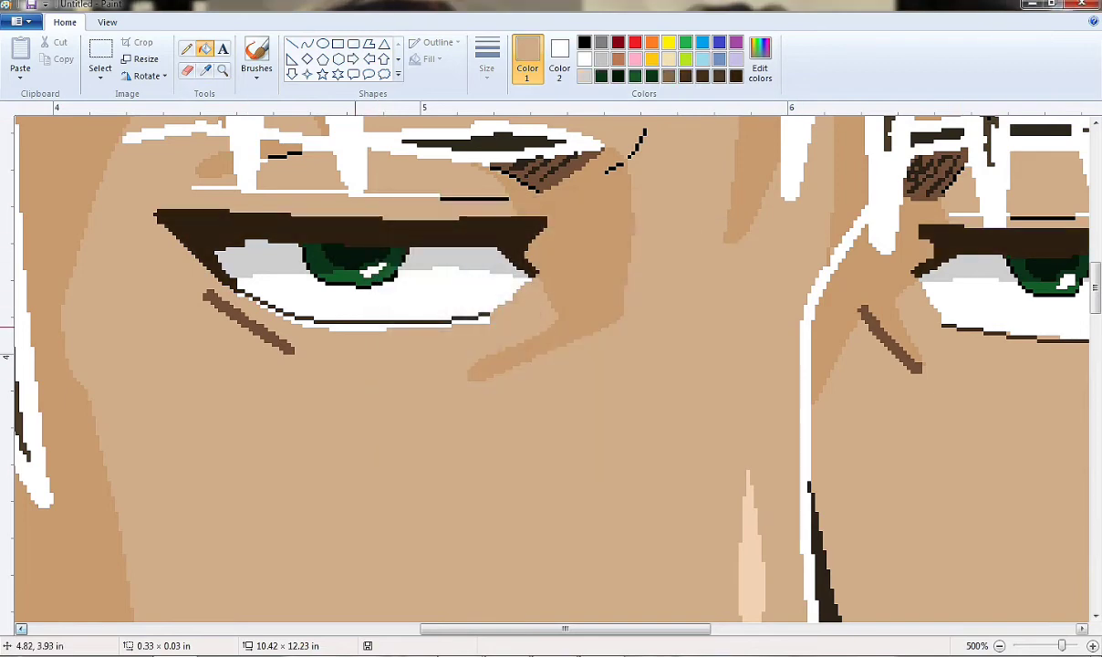
left_click(186, 48)
scroll(727, 556, "down", 2)
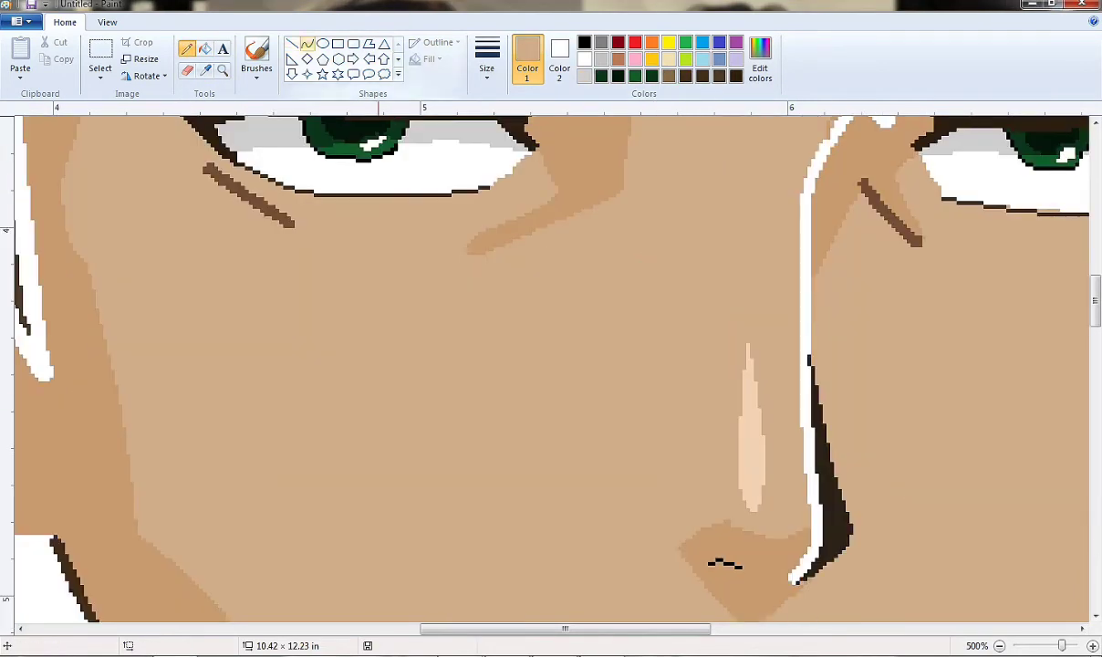
Redraw the nose line from the inner brow to the nose tip as a thin dark brown line with the Curve tool.
left_click(308, 44)
left_click(719, 76)
scroll(869, 208, "up", 2)
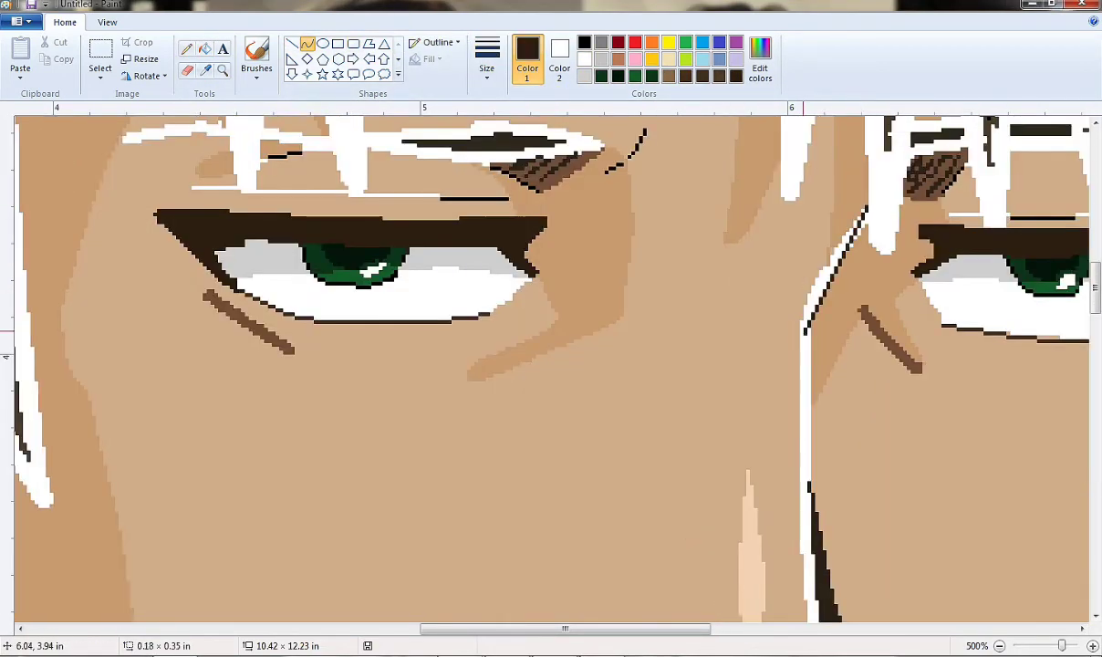
scroll(802, 274, "down", 2)
left_click_drag(802, 211, 803, 434)
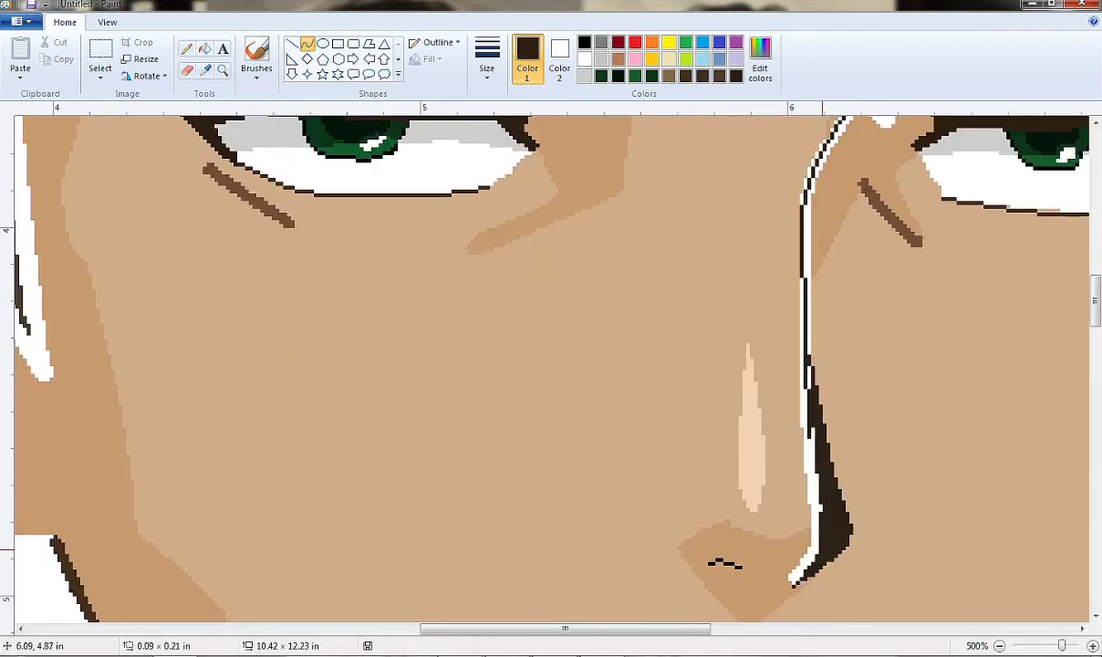
Cover the white remnants beside the new nose line with the adjacent skin colours and refill the nose shadow with dark brown.
left_click(204, 70)
left_click(808, 319)
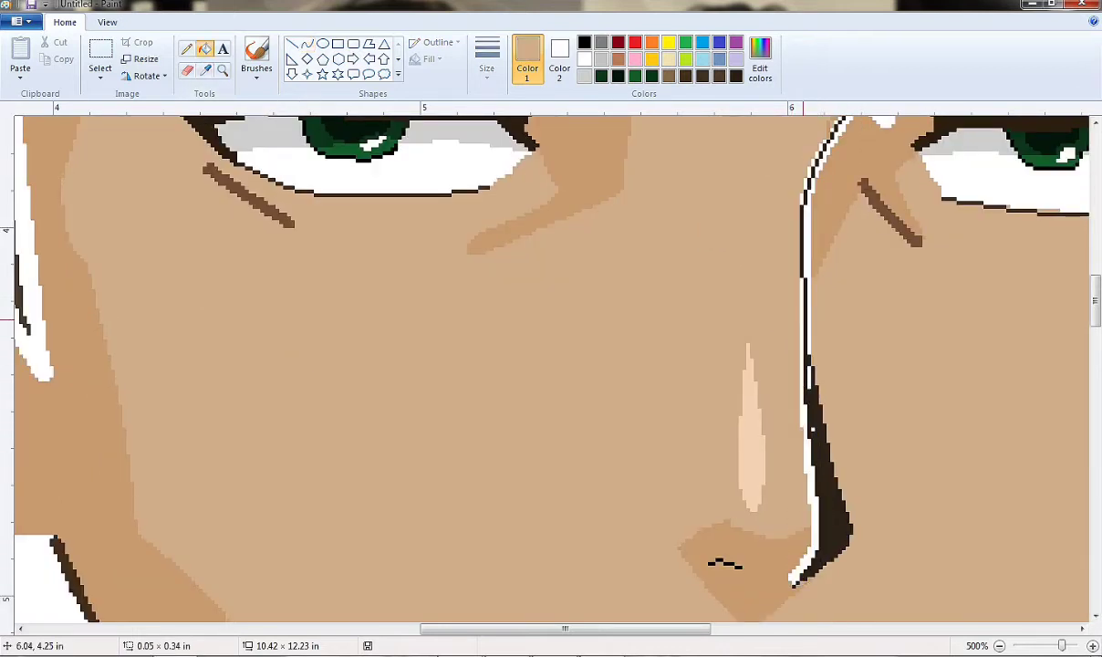
scroll(816, 503, "up", 2)
scroll(815, 503, "down", 2)
scroll(816, 503, "up", 4)
left_click(186, 48)
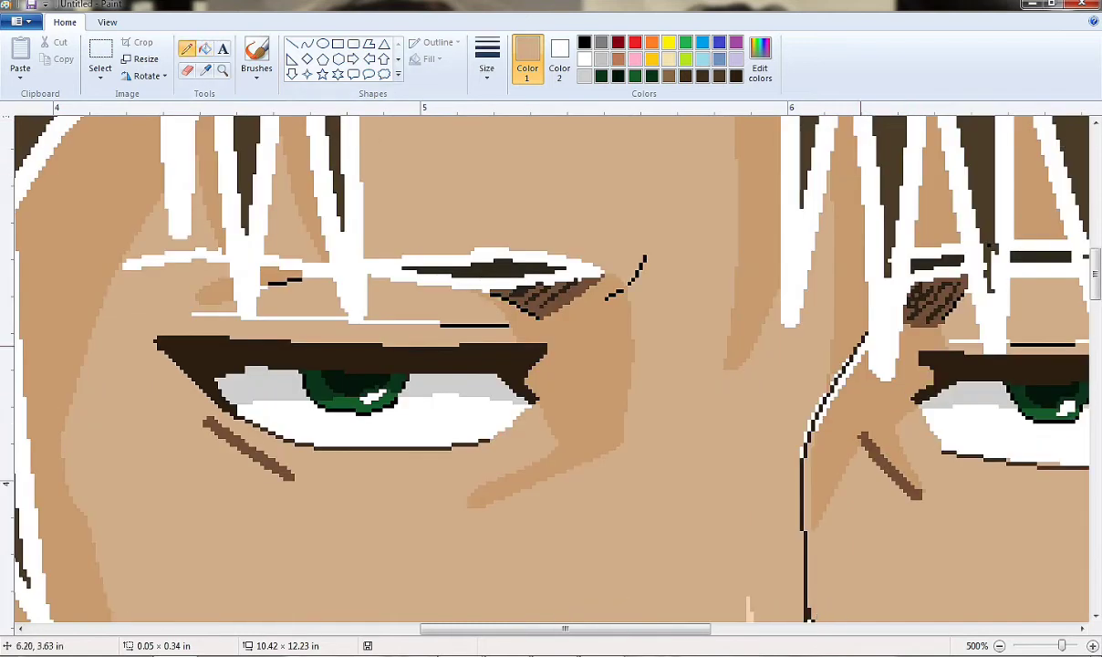
left_click_drag(862, 343, 831, 381)
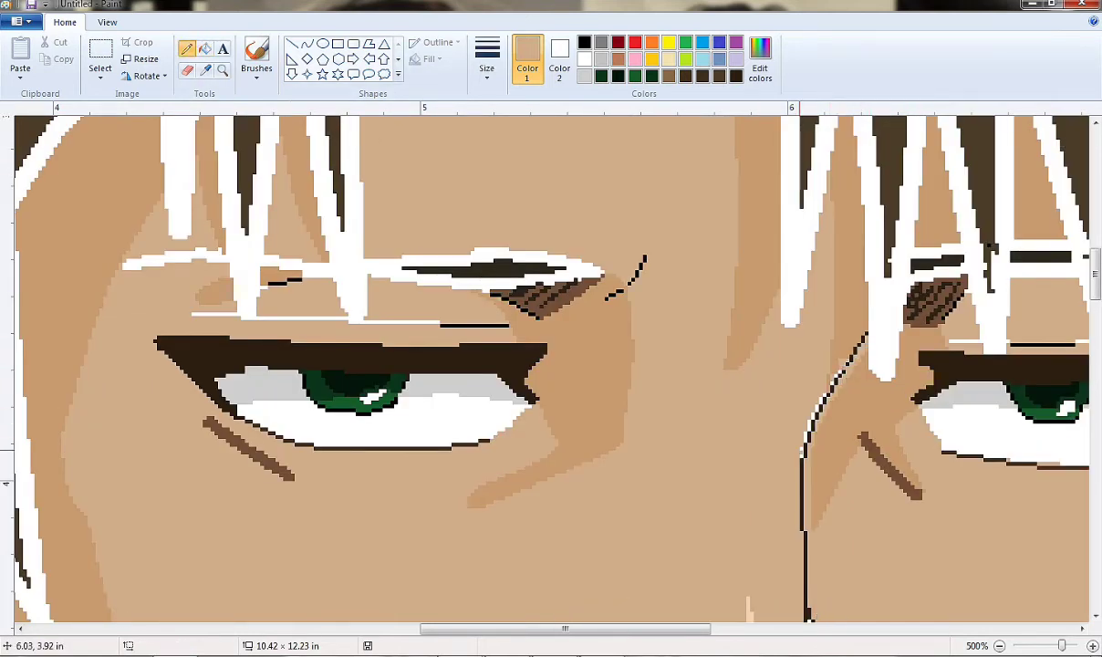
left_click(204, 49)
left_click(736, 76)
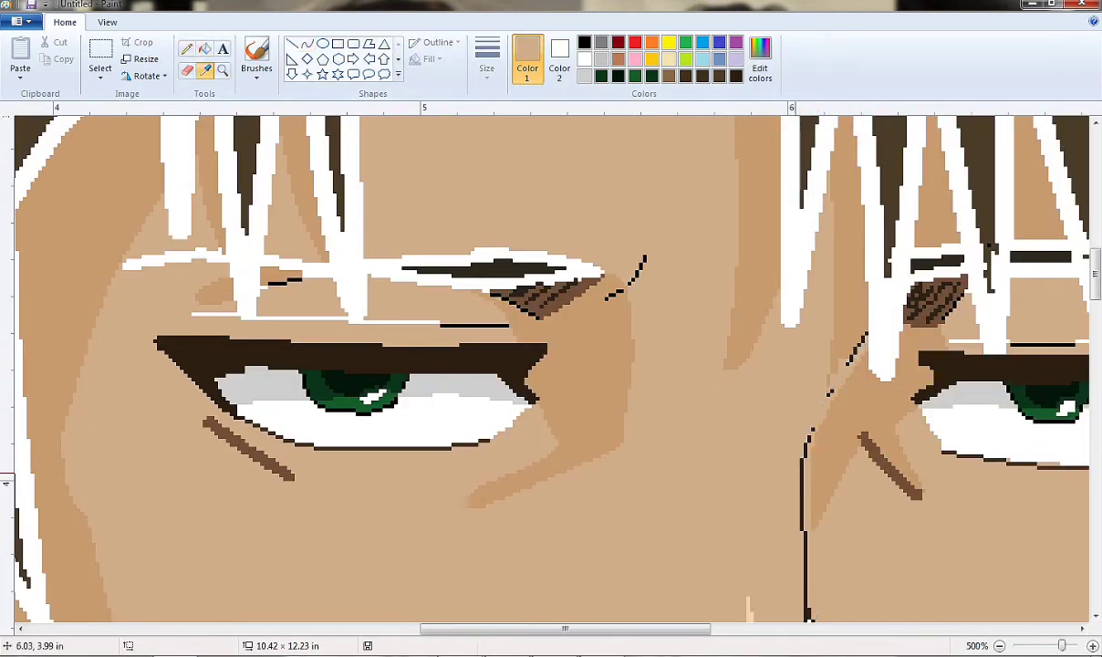
scroll(548, 365, "down", 4)
scroll(812, 428, "down", 4)
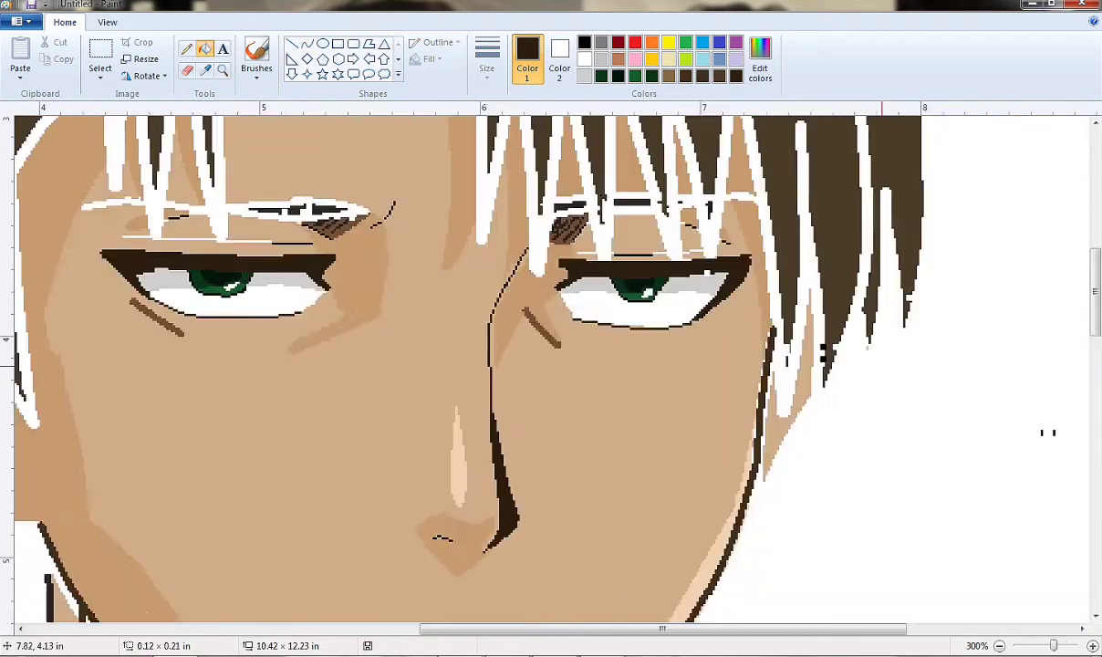
Draw two thin black curves meeting in a V on the hair just above the forehead hairline.
scroll(543, 469, "up", 1)
scroll(547, 365, "right", 3)
left_click(584, 42)
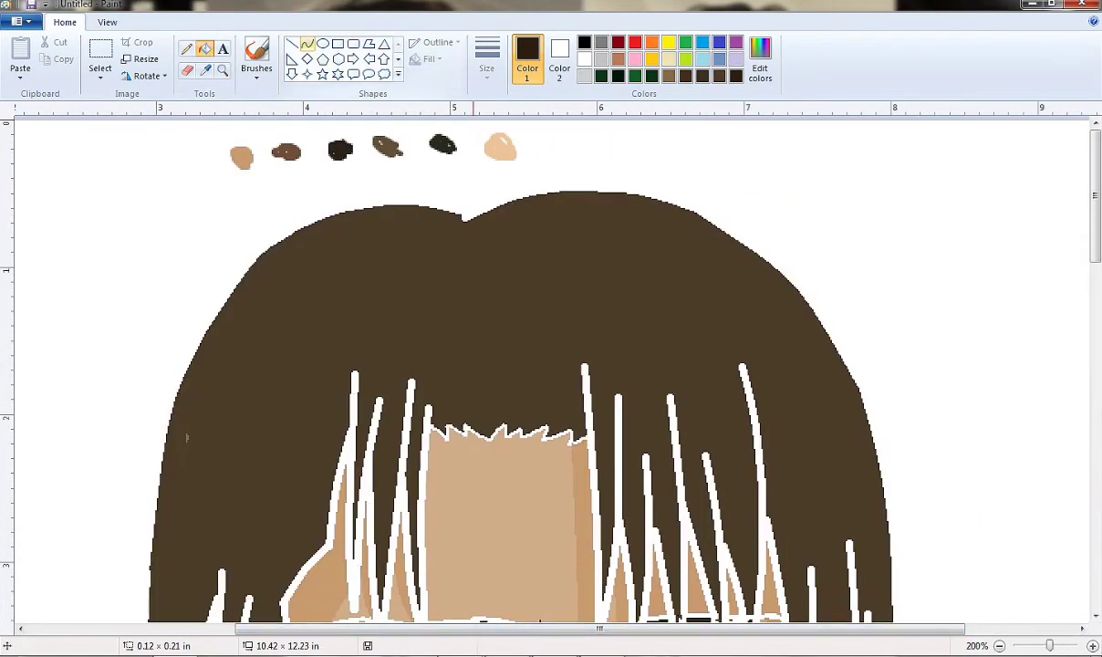
left_click(307, 44)
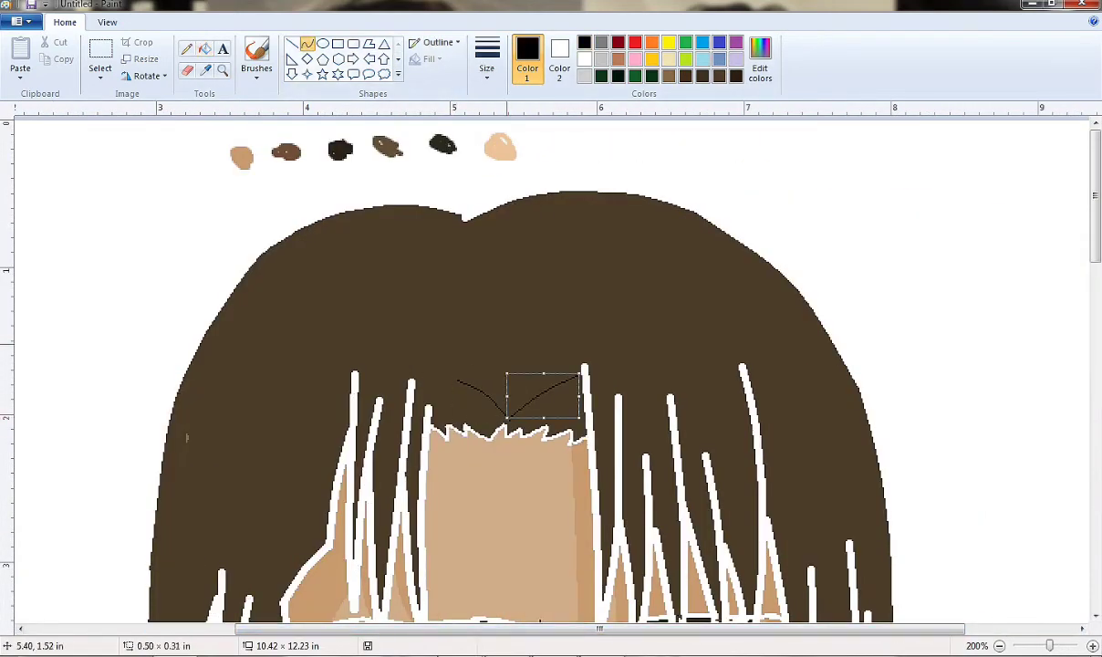
scroll(512, 346, "up", 1)
left_click_drag(365, 429, 273, 434)
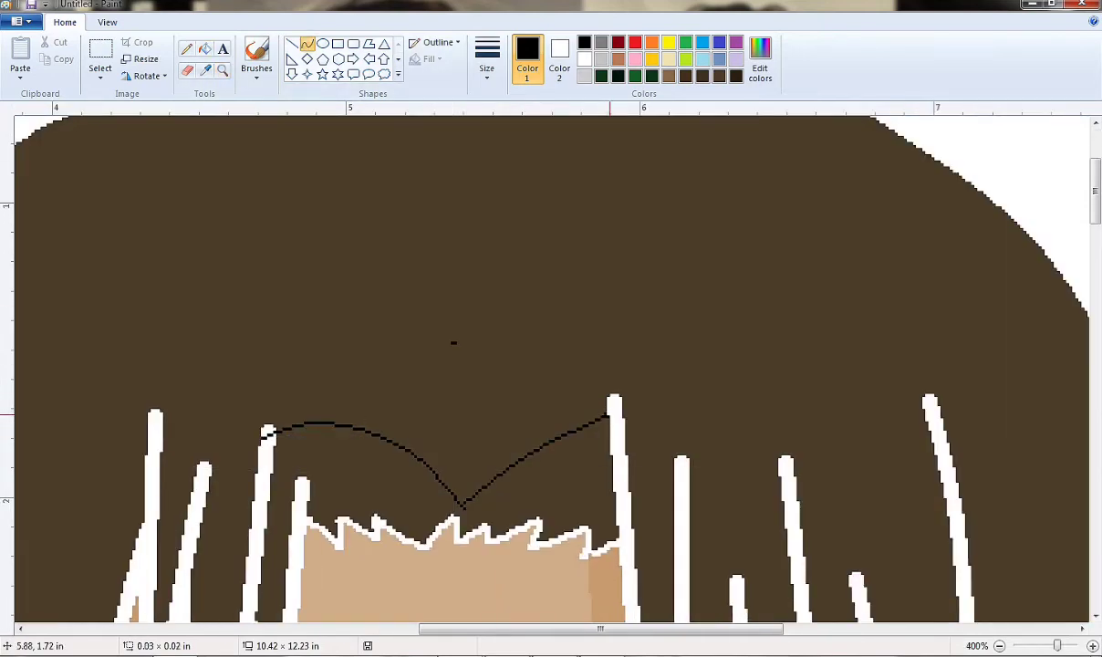
Extend the V-shaped hairline arcs with thin black curves and outline both sides of the hair strand left of the forehead.
left_click_drag(628, 423, 548, 409)
scroll(706, 417, "down", 3)
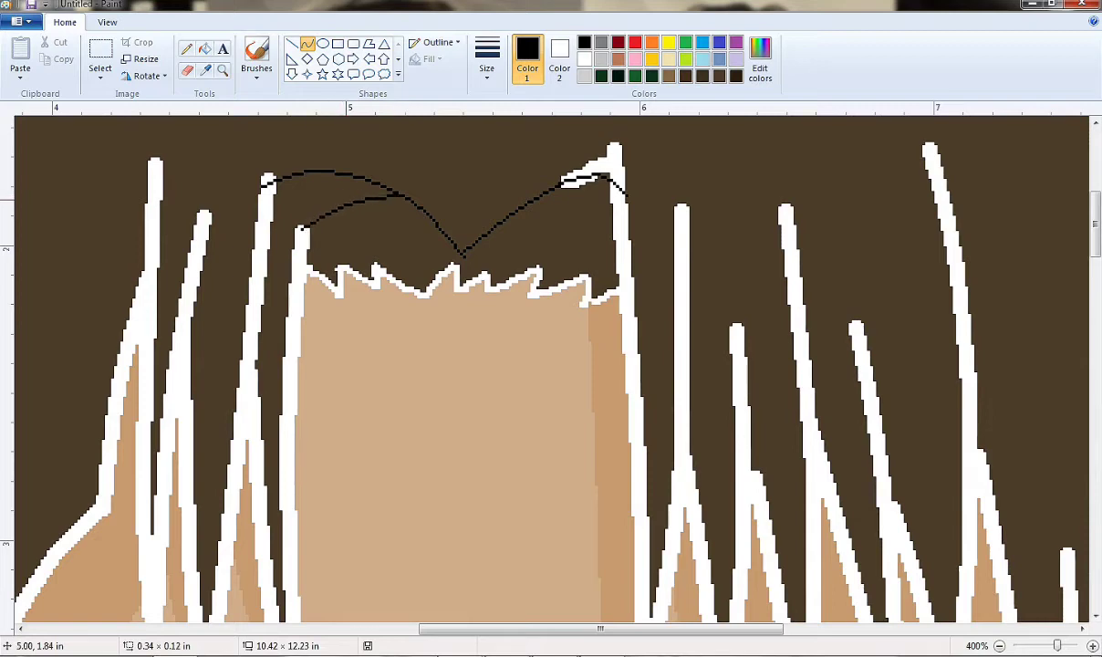
left_click_drag(294, 224, 284, 402)
scroll(405, 311, "down", 2)
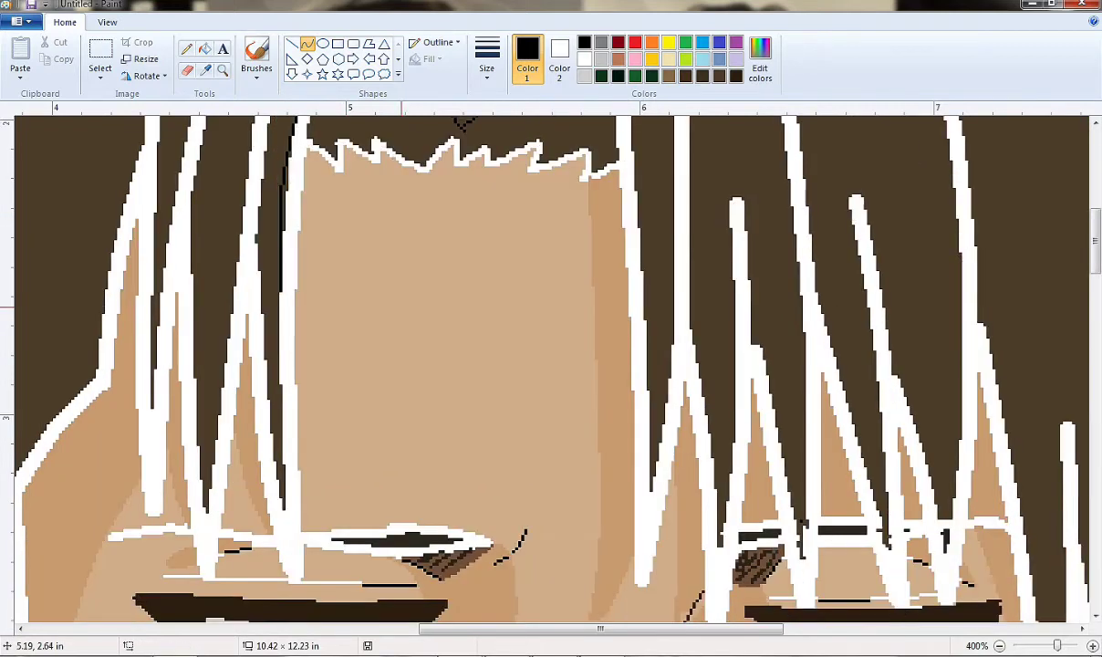
left_click_drag(285, 278, 281, 450)
left_click_drag(282, 507, 274, 169)
Fill the hair area between the V-shaped arcs and the jagged forehead hairline with black.
scroll(264, 340, "up", 2)
scroll(422, 346, "down", 2)
scroll(422, 347, "up", 2)
left_click(204, 49)
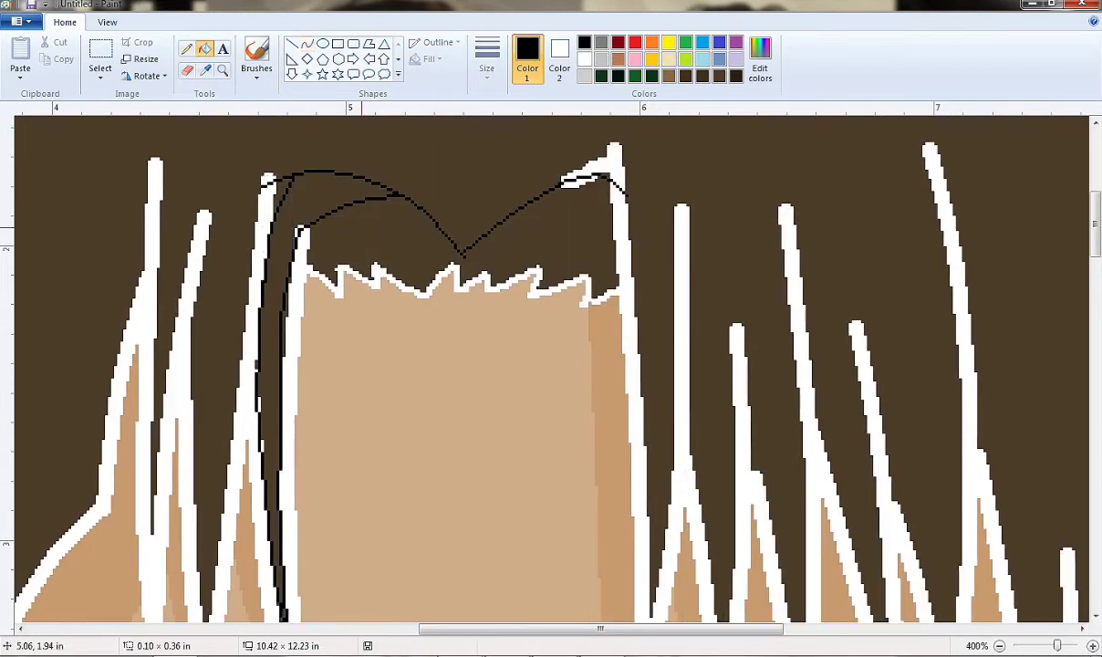
left_click(383, 246)
Outline the narrow hair strands left of the forehead with thin black lines using the Curve tool.
scroll(384, 280, "down", 2)
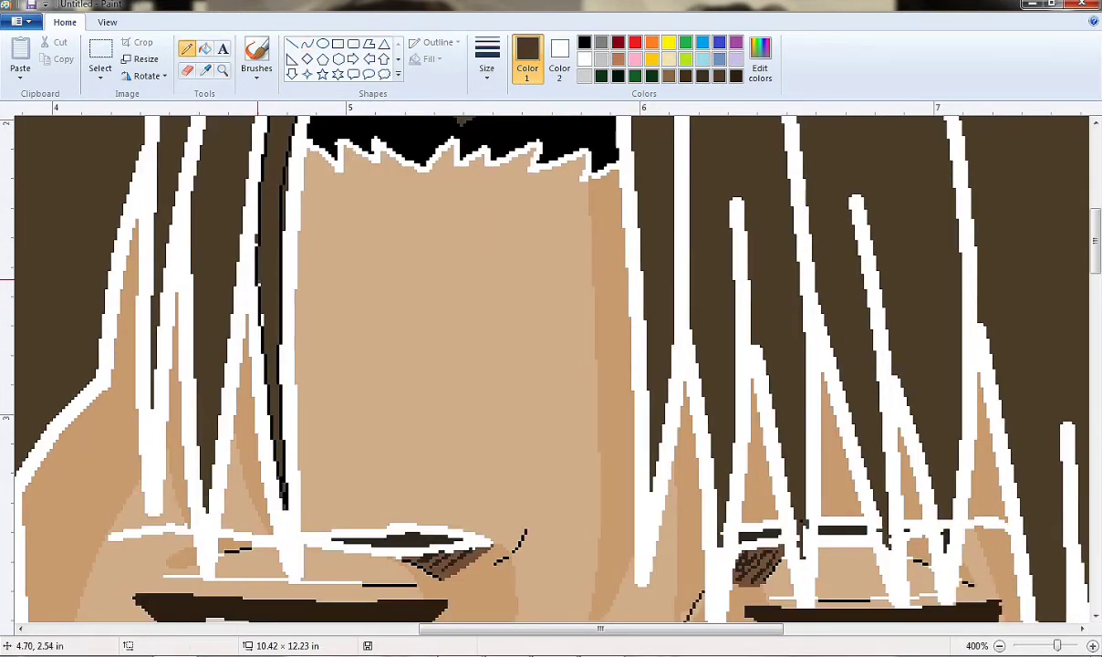
scroll(788, 395, "down", 2)
scroll(788, 395, "down", 3)
scroll(547, 273, "up", 2)
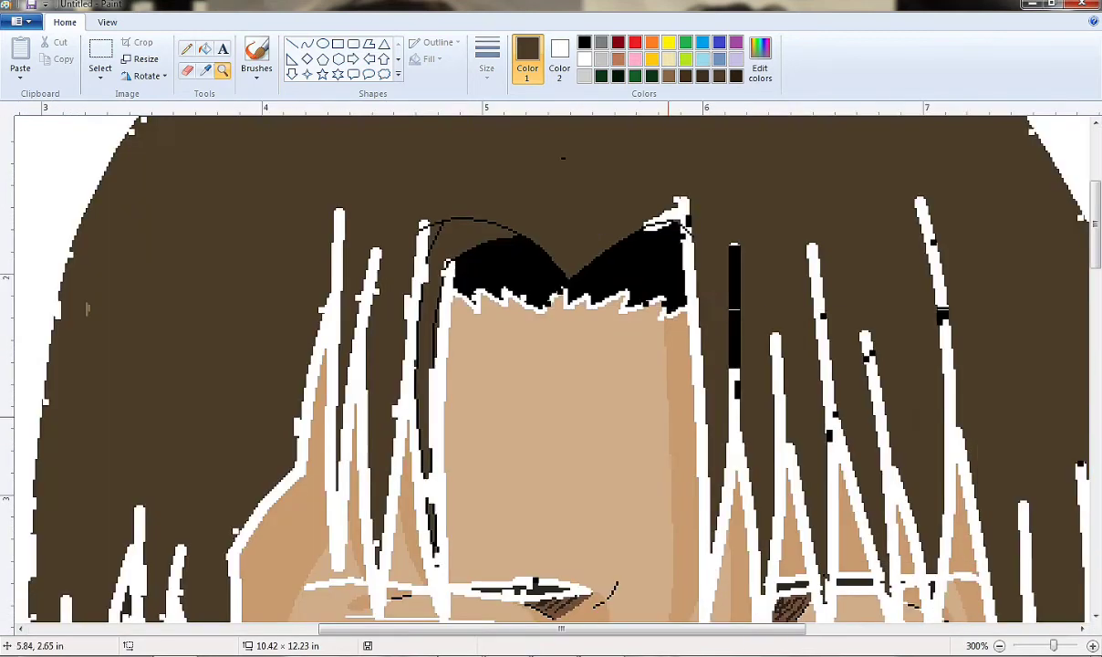
left_click(307, 42)
left_click_drag(363, 345, 341, 556)
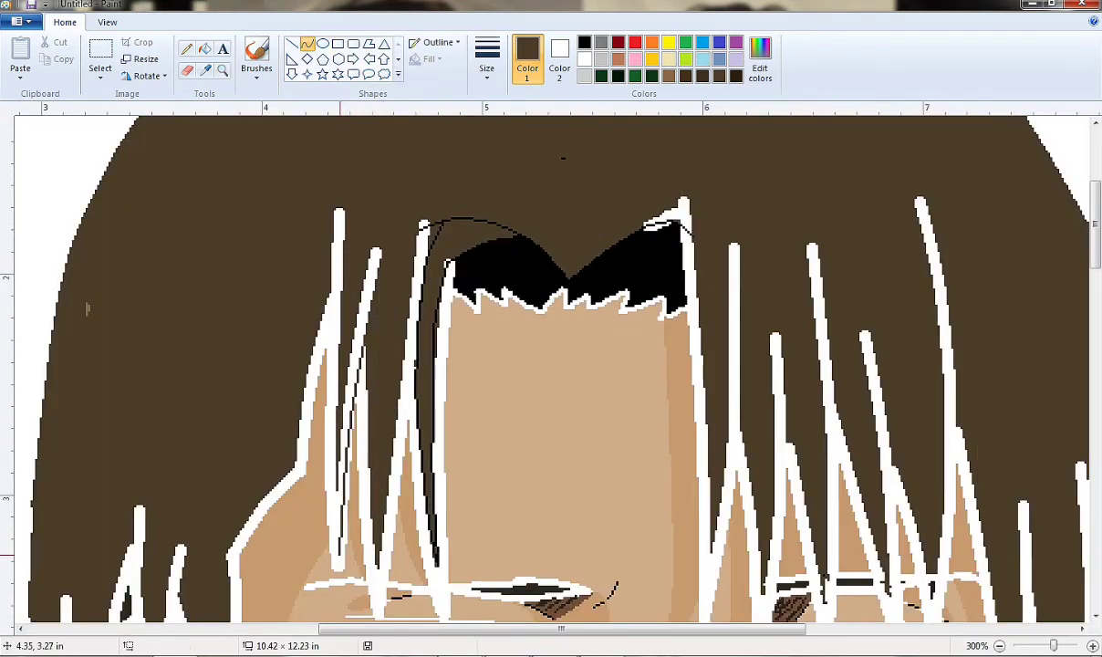
left_click(584, 42)
left_click_drag(342, 401, 369, 388)
Outline the side hair's inner edge and the pointed strands over the left ear with thin black curves.
scroll(322, 501, "down", 4)
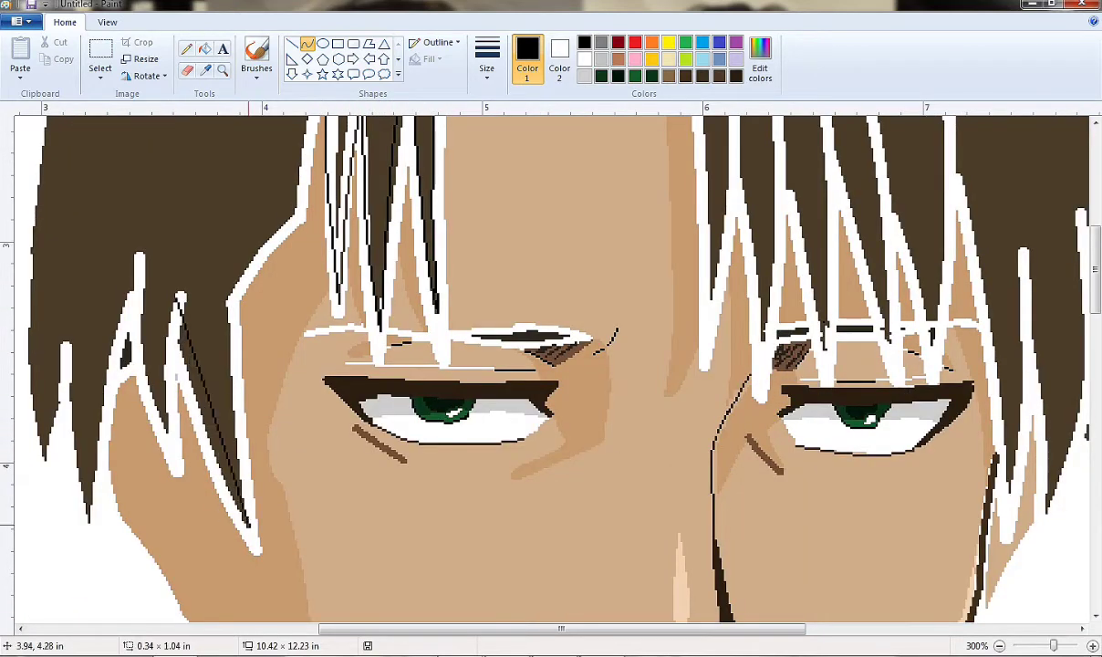
left_click_drag(252, 527, 225, 378)
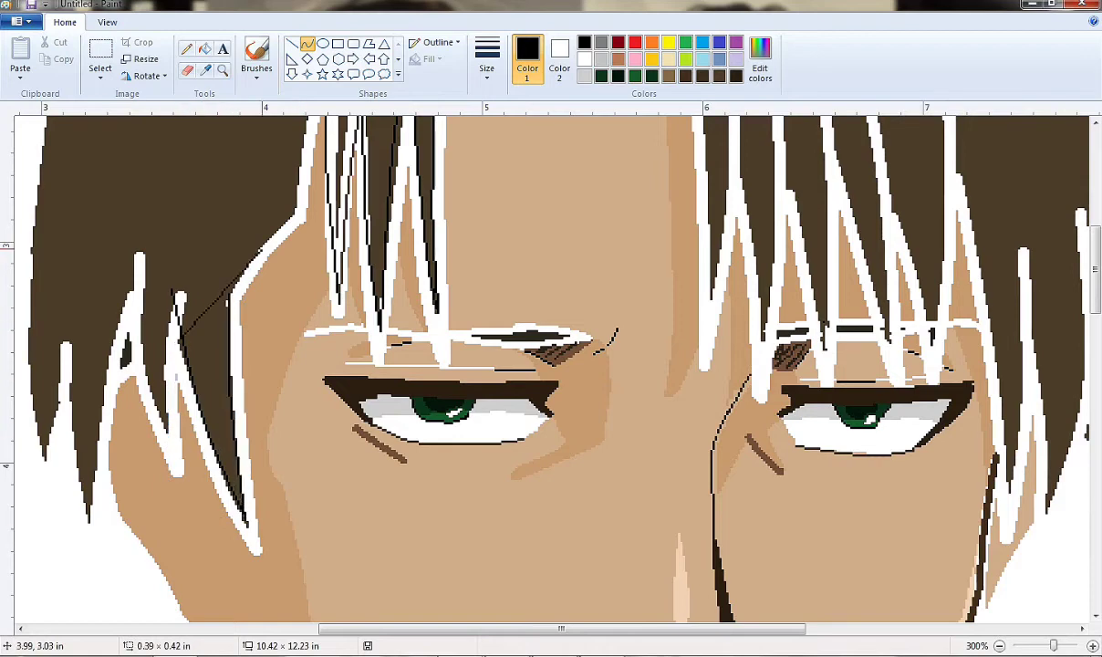
left_click_drag(264, 251, 256, 265)
scroll(255, 264, "up", 2)
left_click_drag(331, 172, 358, 439)
scroll(296, 292, "down", 2)
scroll(296, 292, "left", 3)
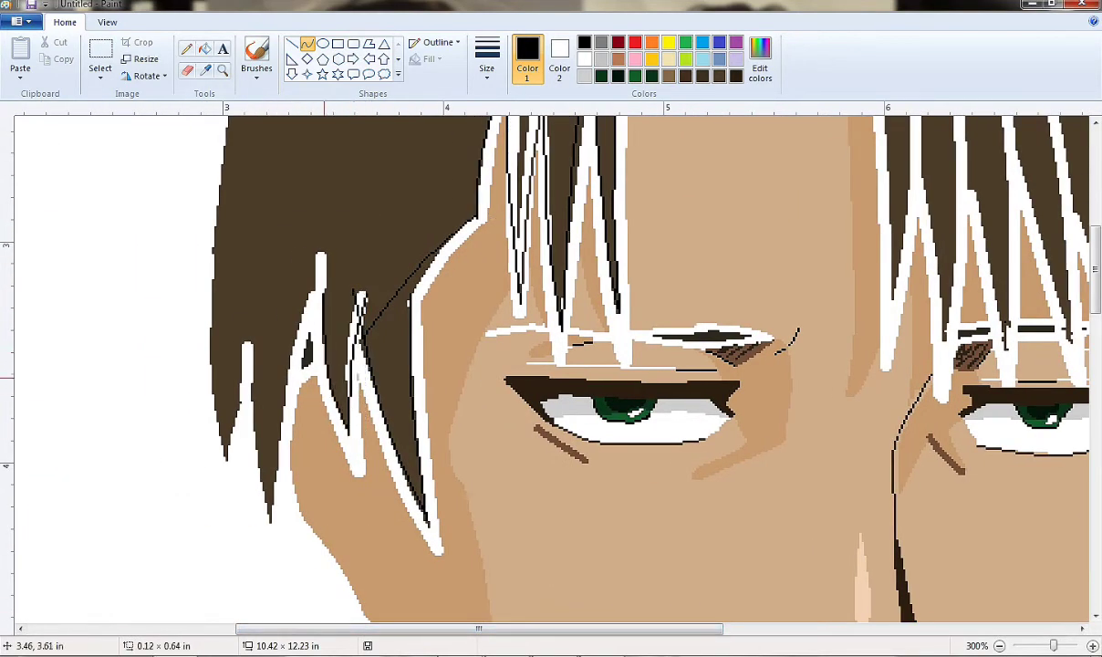
left_click_drag(316, 302, 319, 254)
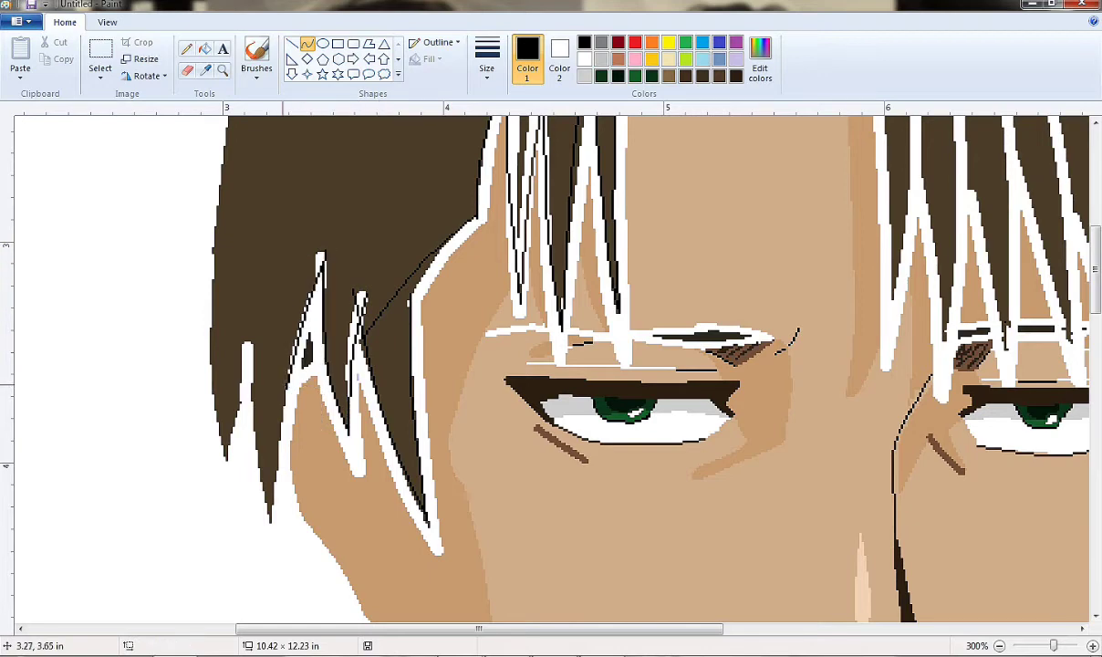
left_click_drag(245, 394, 235, 396)
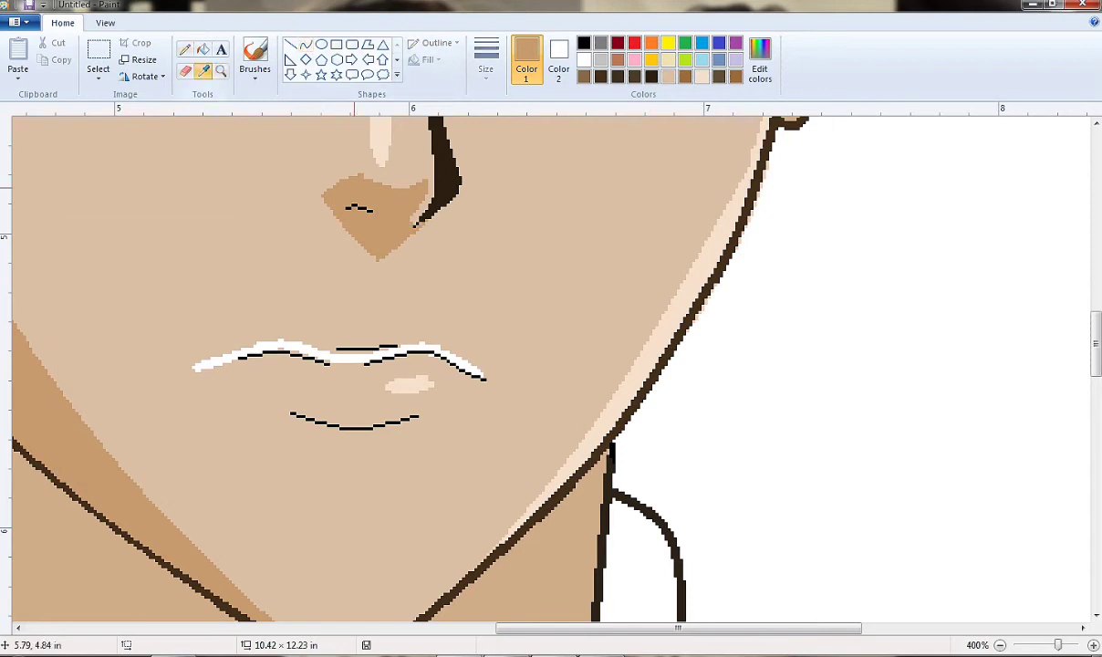
Trace the upper lip's edge with tan curves and fill the white lip area with tan.
left_click(306, 44)
mouse_move(195, 366)
left_mouse_down()
mouse_move(268, 336)
mouse_move(238, 360)
mouse_move(402, 341)
left_mouse_up()
left_click(202, 48)
left_click(318, 346)
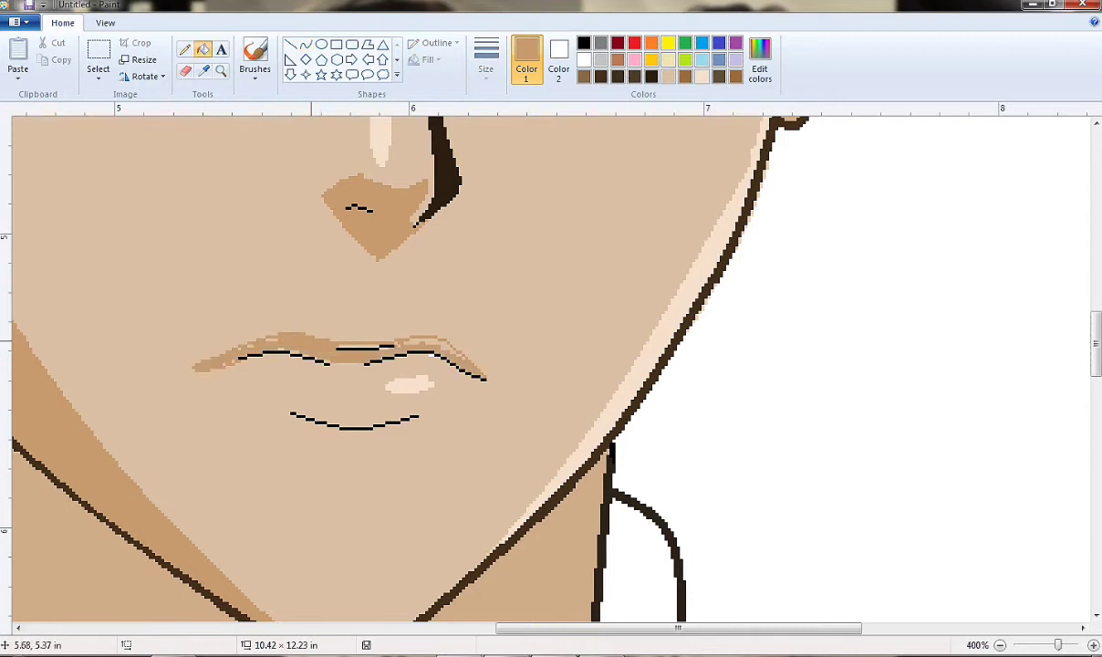
Return the upper lip to white, erase its leftover patches and refill the whole shape with tan.
left_click(184, 49)
left_click(203, 49)
right_click(436, 347)
left_click(184, 70)
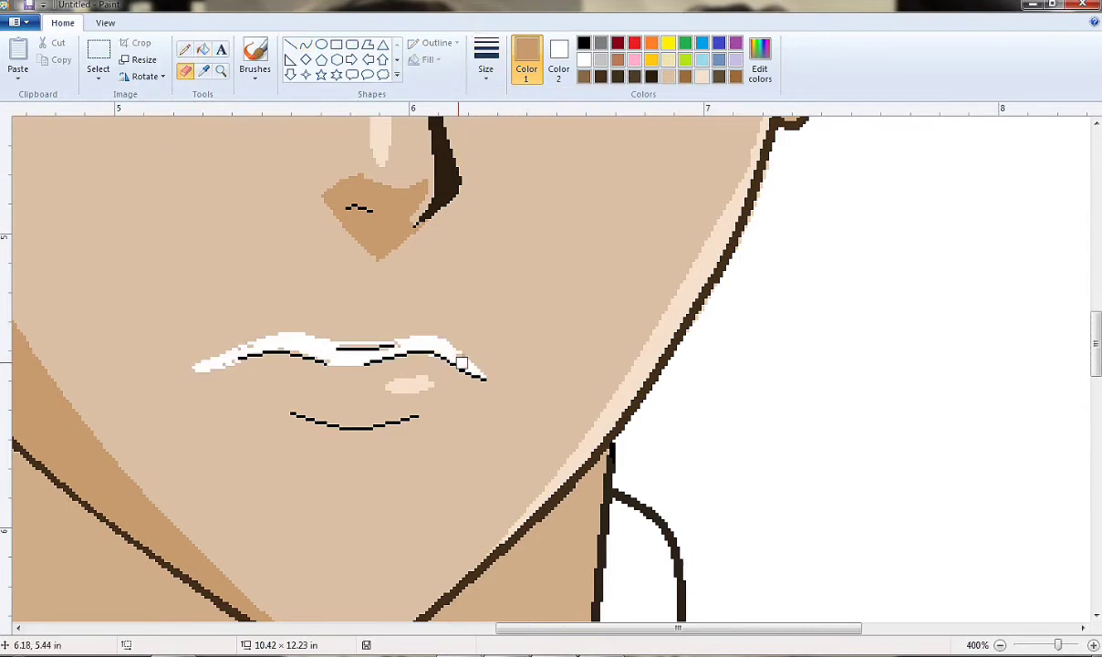
left_click(202, 48)
left_click(292, 346)
Clean up the remaining stray pixels in the upper lip and fill the shadow below the lower lip line with tan.
scroll(401, 467, "up", 3)
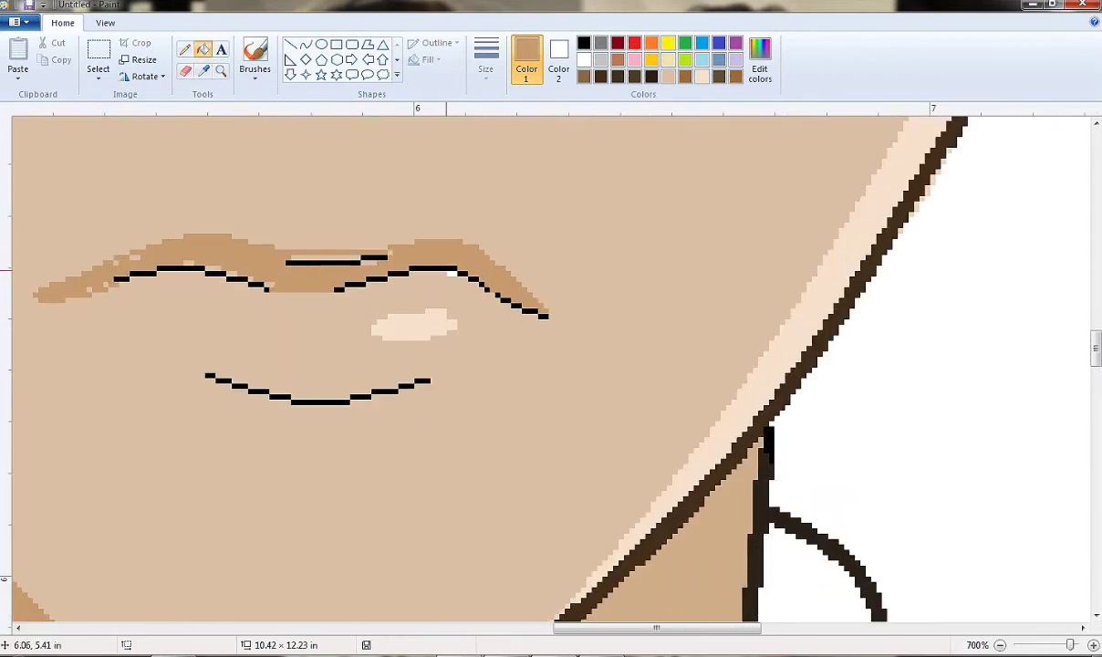
left_click(184, 48)
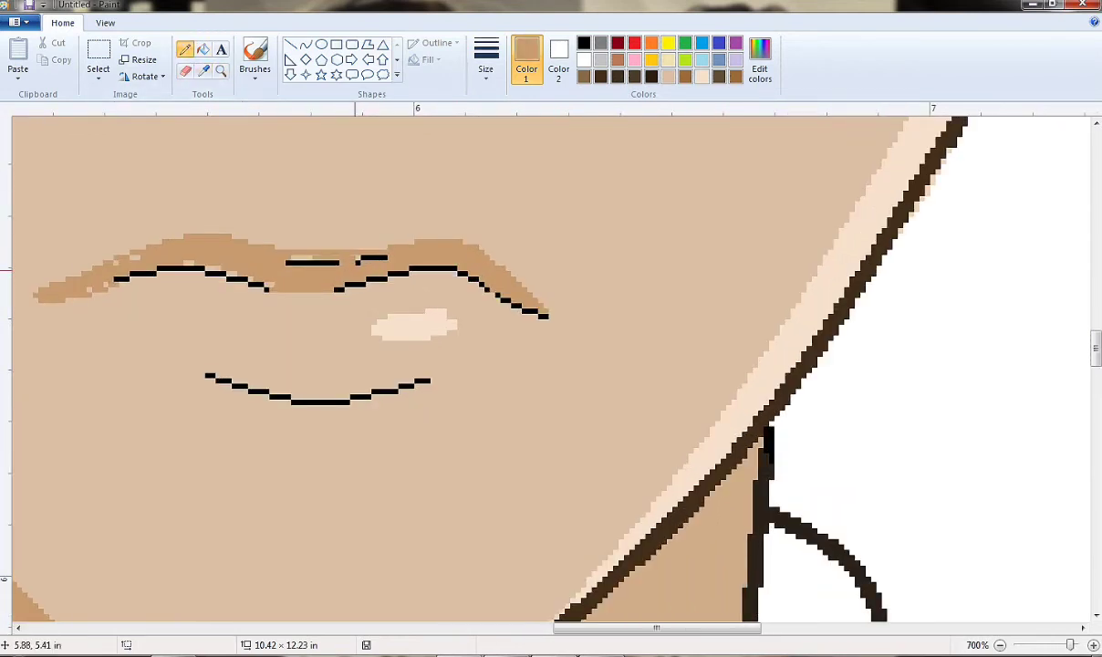
left_click(203, 48)
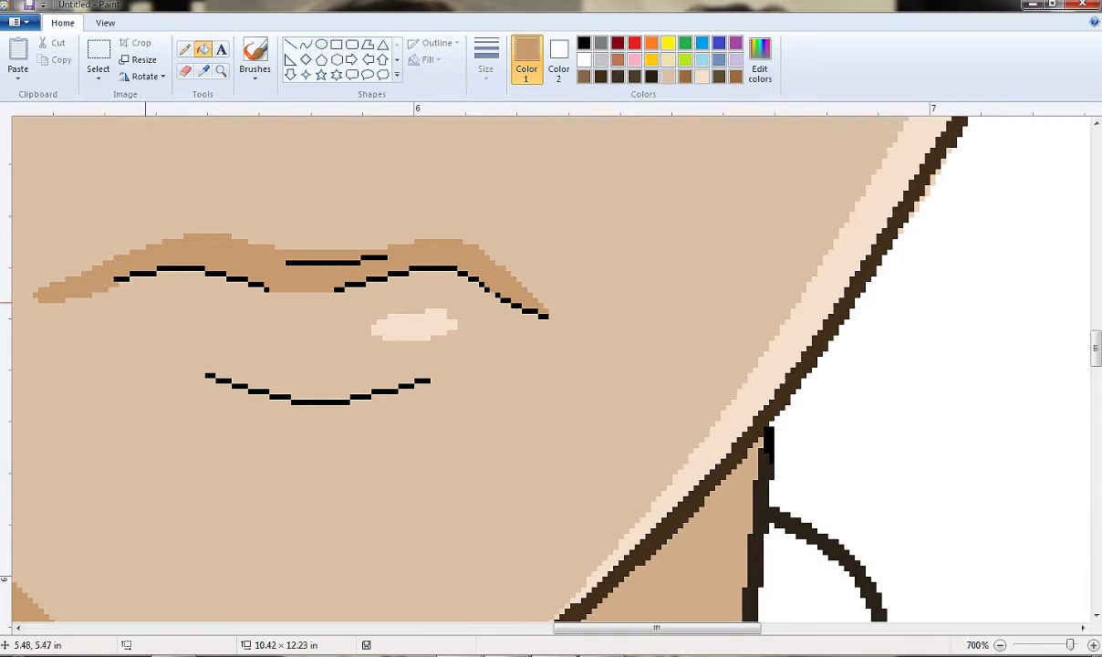
left_click(211, 383)
scroll(518, 381, "up", 3)
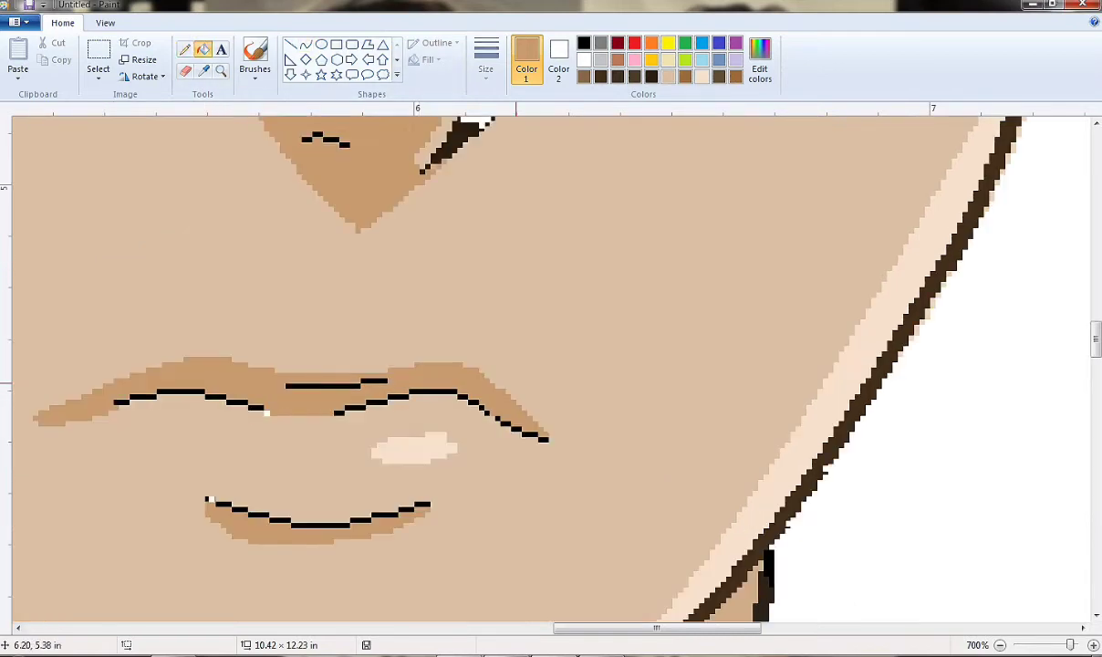
Sample a brown from the picture and fill the white gap between the strands above the left ear with it.
scroll(517, 365, "down", 6)
scroll(492, 364, "up", 3)
left_click(306, 44)
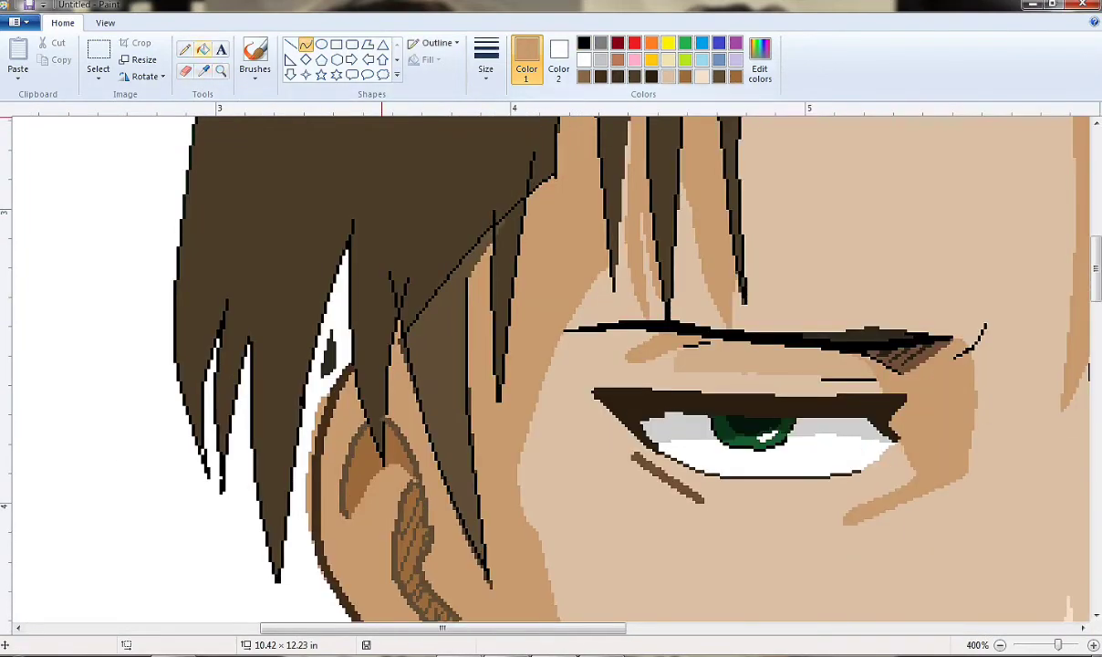
left_click(203, 70)
left_click(305, 405)
left_click(203, 48)
left_click(331, 350)
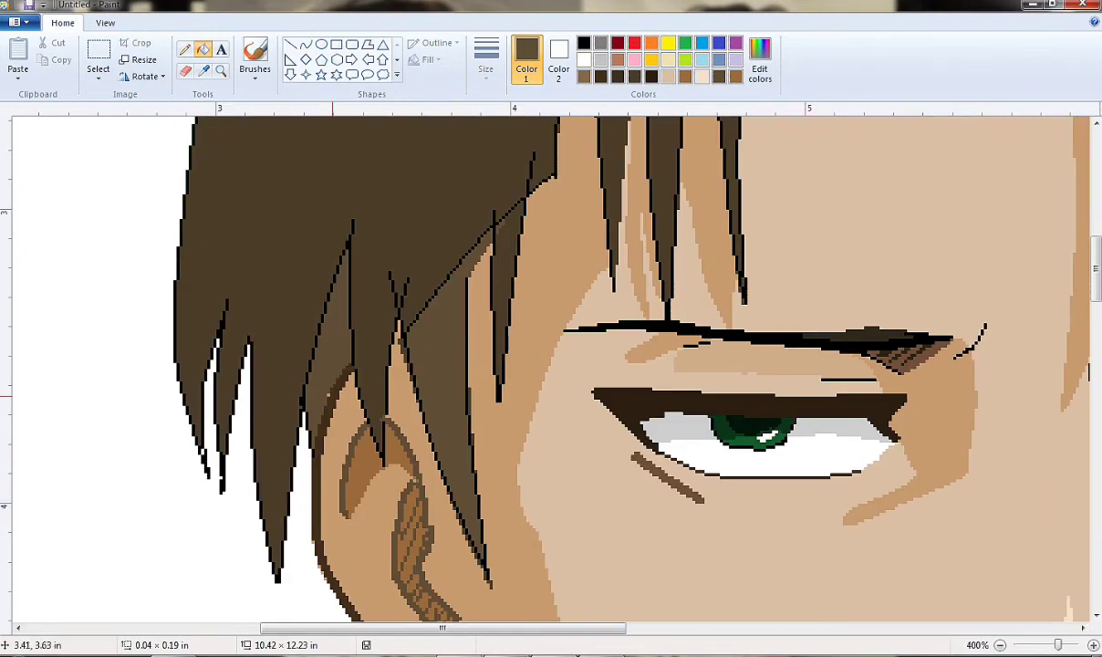
Paint over the stray black line ends in the left hair with a thicker dark brown Pencil.
scroll(333, 393, "up", 2)
scroll(332, 392, "down", 1)
left_click(184, 49)
left_click(485, 59)
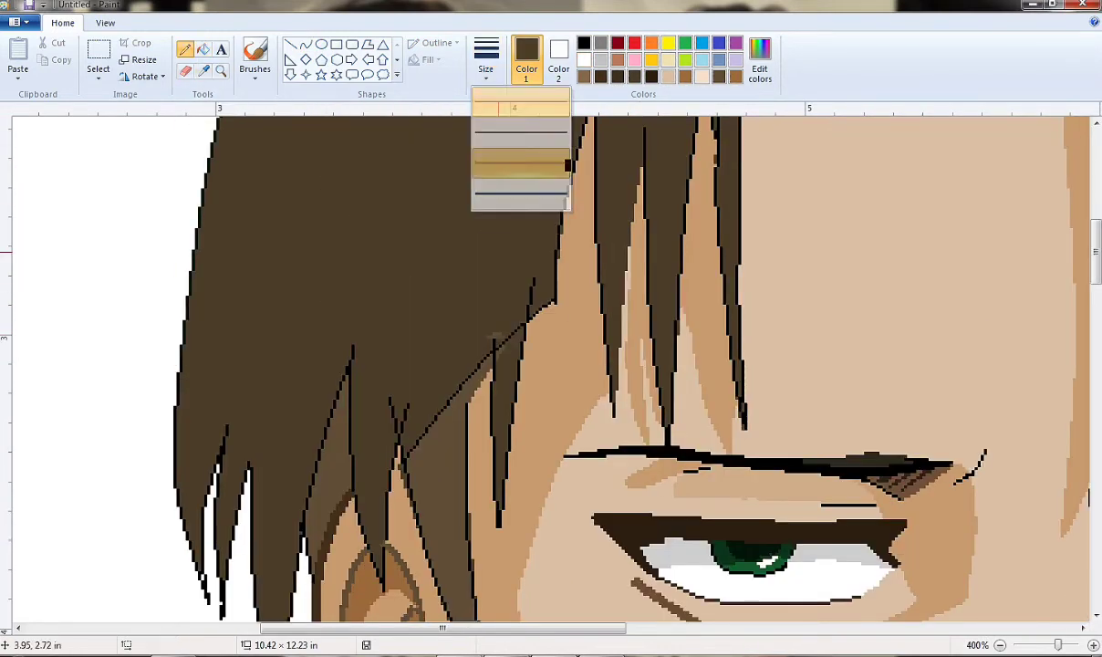
left_click(520, 164)
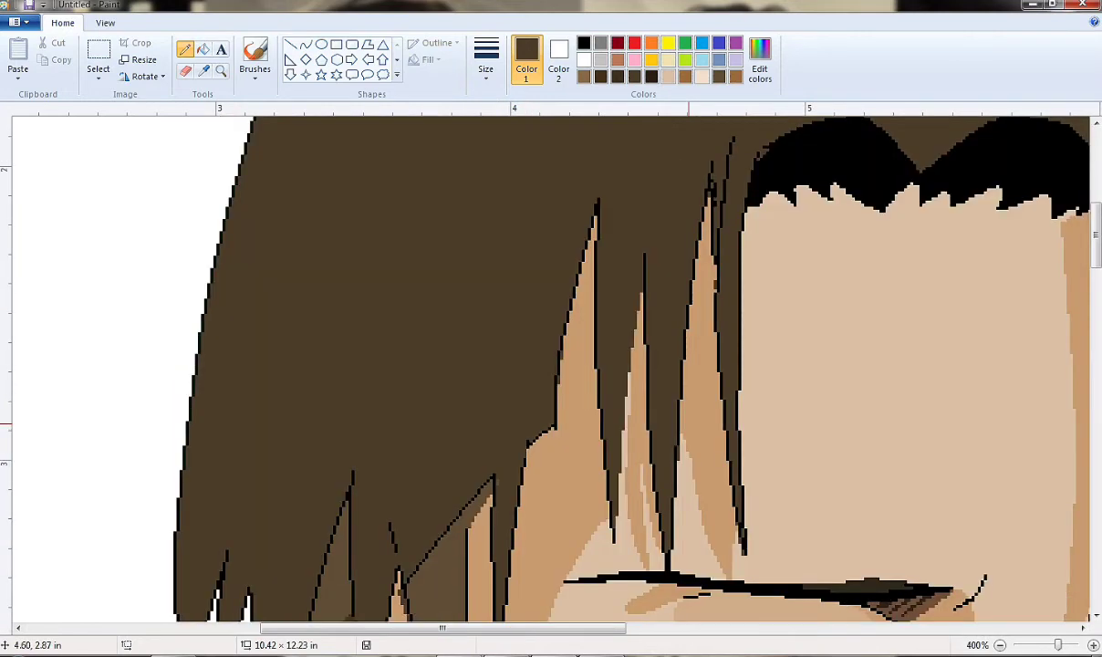
scroll(547, 365, "up", 1)
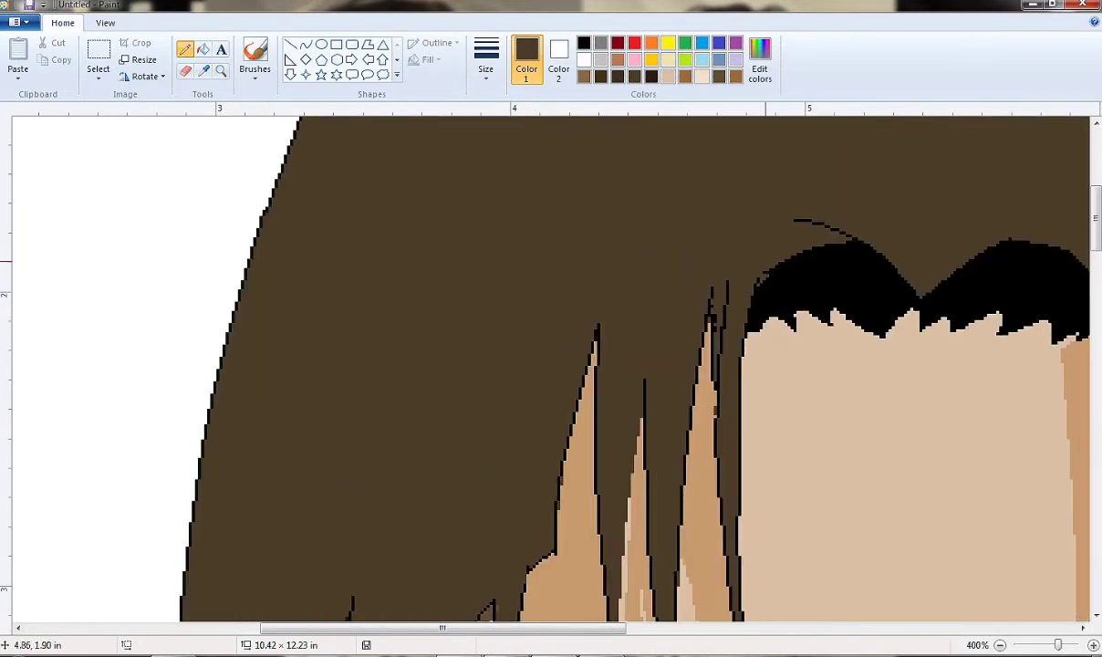
scroll(547, 365, "down", 2)
scroll(328, 374, "up", 2)
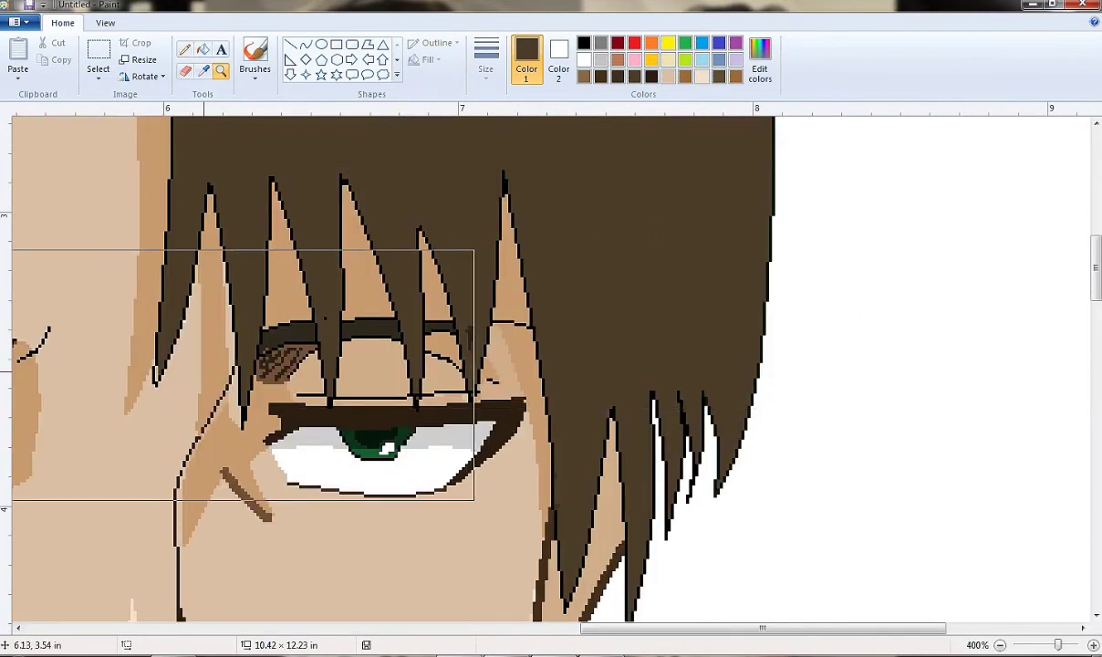
Touch up the skin between the bangs around the right eye with tan and light skin colours.
left_click(202, 49)
scroll(184, 314, "up", 1)
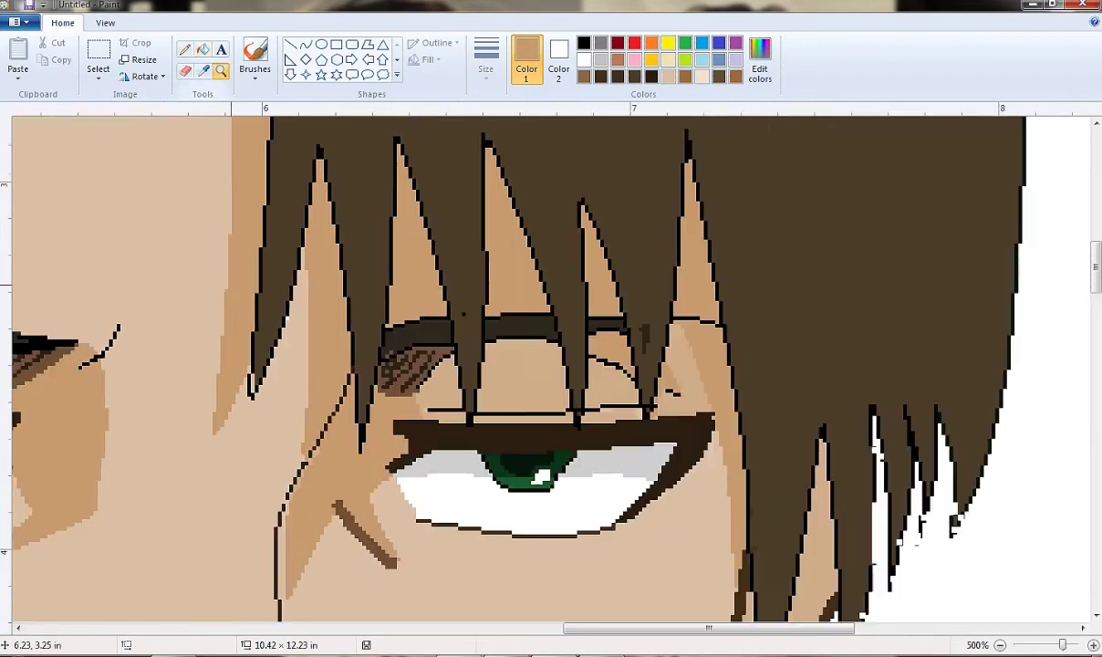
left_click(184, 48)
scroll(831, 303, "up", 1)
scroll(723, 529, "down", 5)
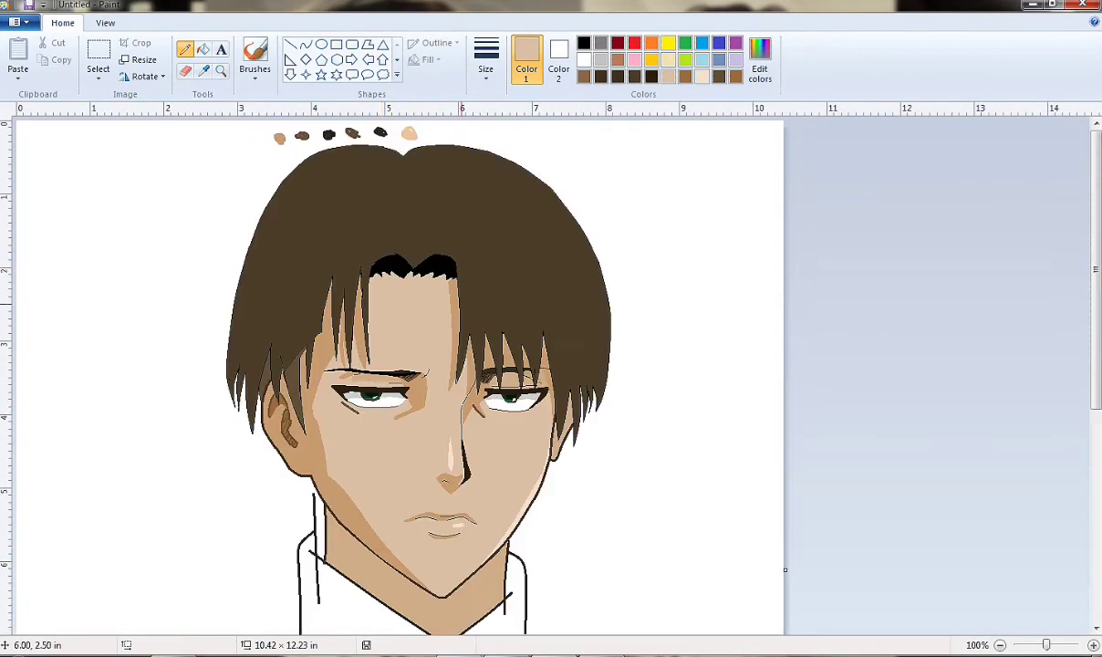
Define a light brown custom colour for the hair highlights.
scroll(212, 271, "up", 1)
scroll(361, 300, "up", 3)
left_click(584, 43)
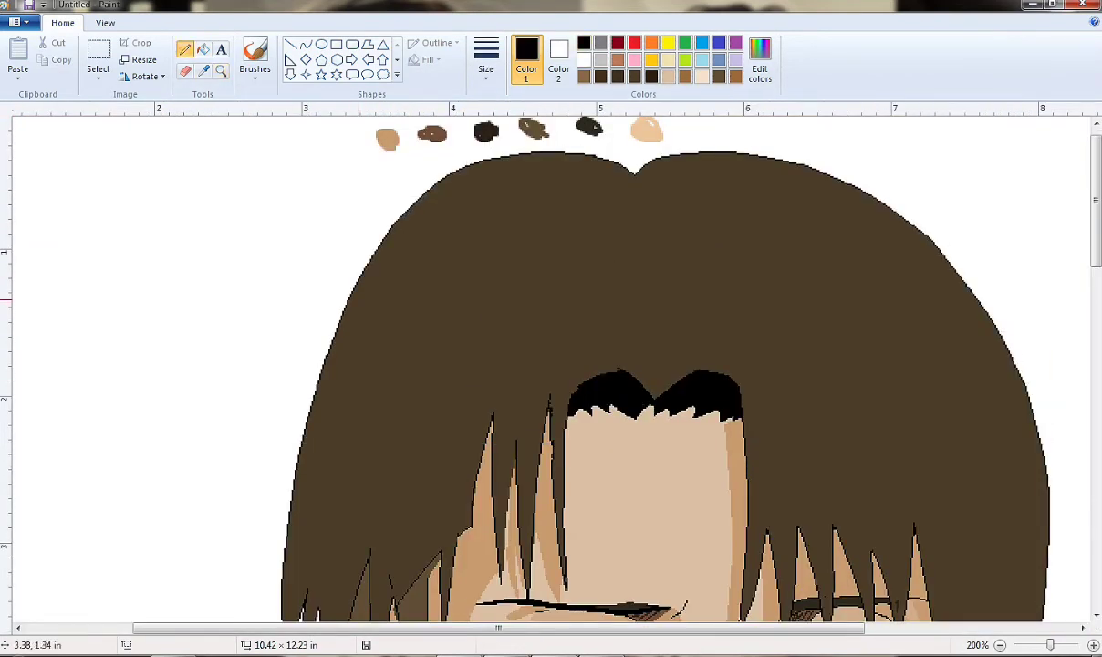
left_click(759, 68)
left_click(386, 410)
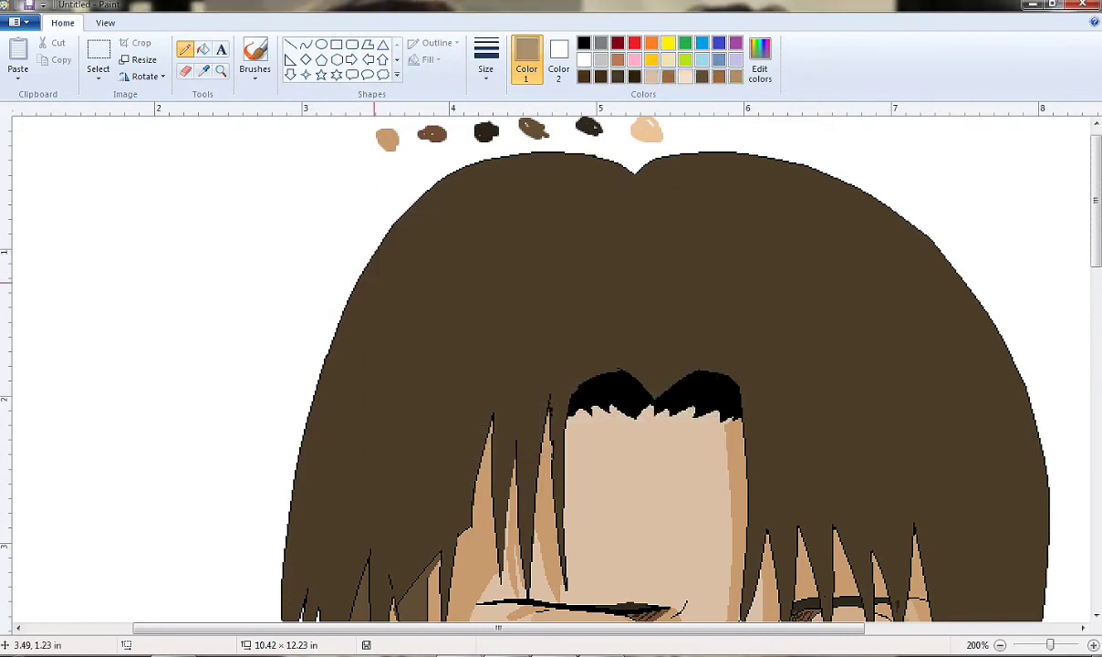
Undo the test stroke and outline a slim pointed highlight near the hair's upper left edge with two light brown curves.
key("ctrl+z")
scroll(246, 328, "up", 1)
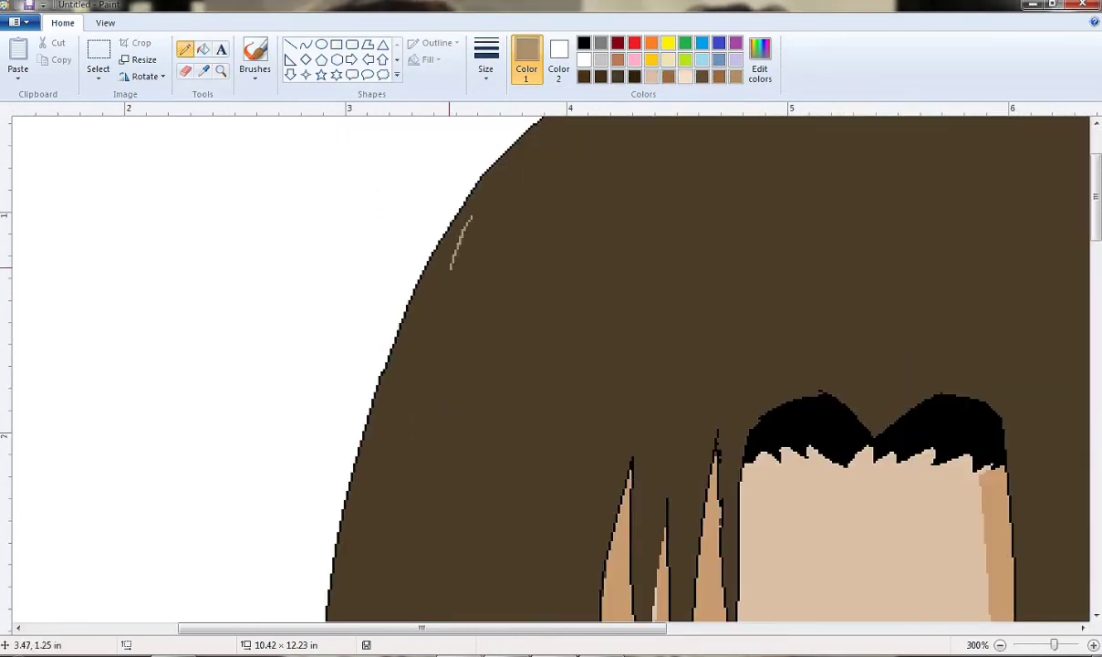
left_click(305, 43)
left_click_drag(472, 213, 422, 303)
left_click_drag(468, 244, 446, 301)
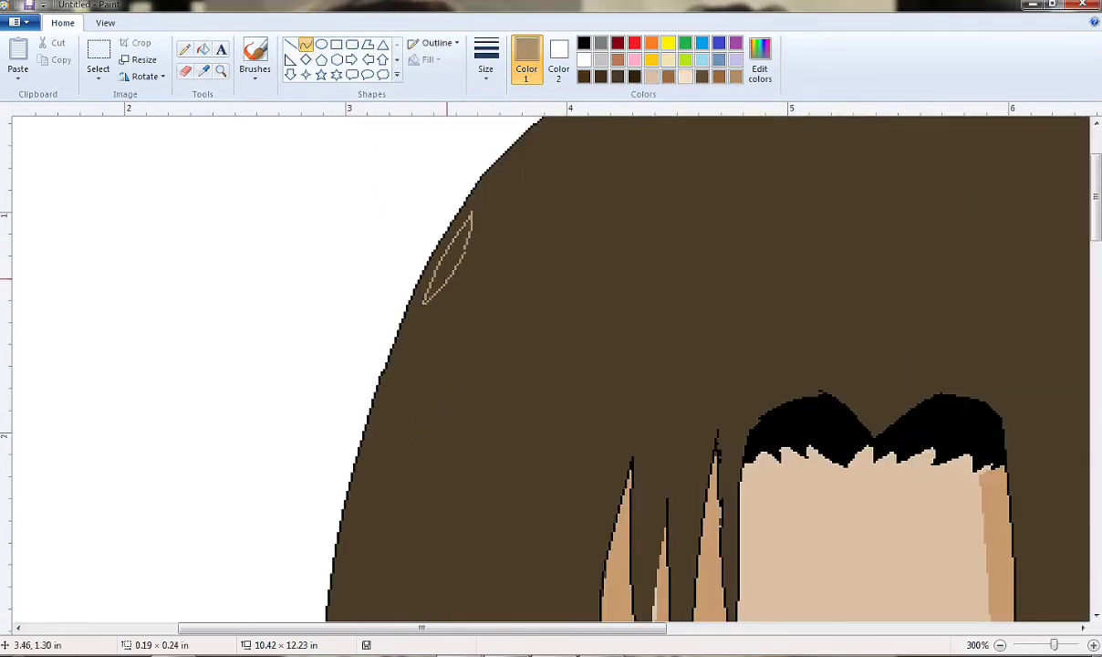
Sketch two rows of jagged light brown highlight outlines across the left side of the hair with the Pencil.
left_click(185, 49)
mouse_move(482, 260)
left_mouse_down()
mouse_move(453, 321)
mouse_move(530, 260)
mouse_move(561, 274)
mouse_move(634, 354)
left_mouse_up()
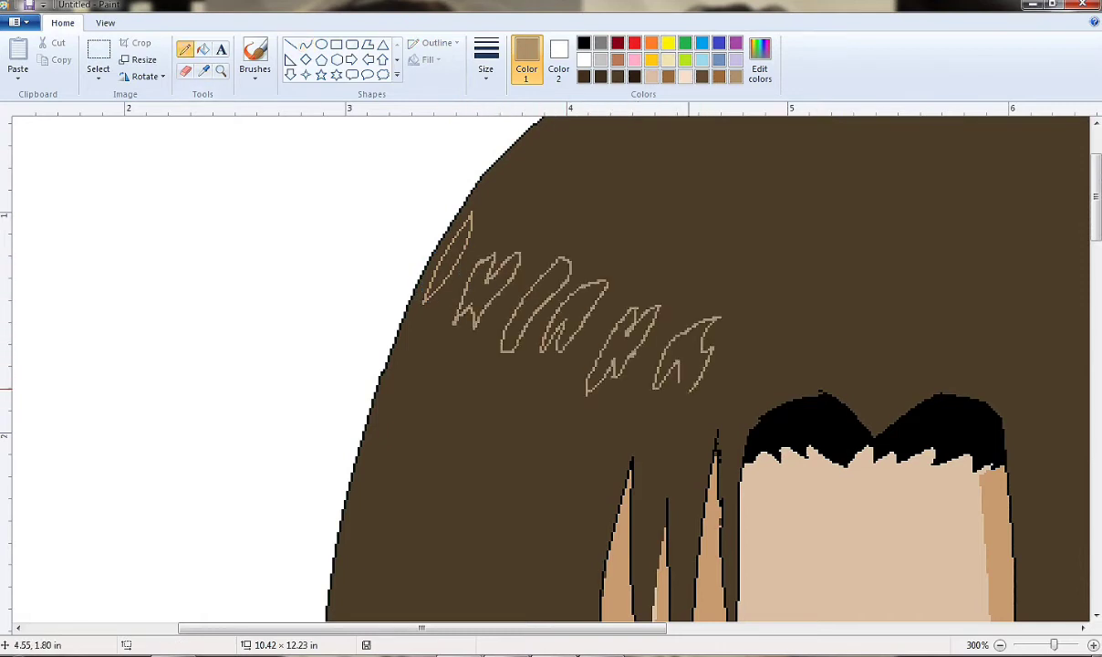
scroll(650, 390, "down", 3)
left_click_drag(399, 351, 368, 348)
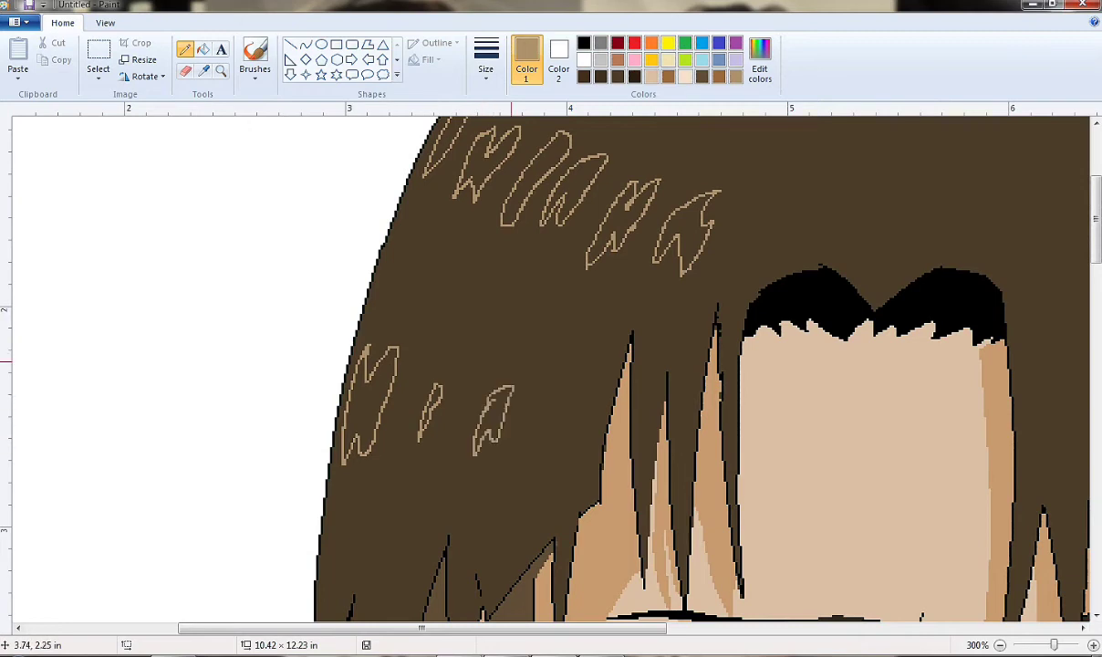
scroll(513, 363, "down", 3)
Sketch light brown highlight outlines beside the black hairline arcs and in two rows across the right side of the hair.
scroll(593, 374, "up", 6)
scroll(593, 374, "right", 6)
left_click_drag(703, 382, 782, 408)
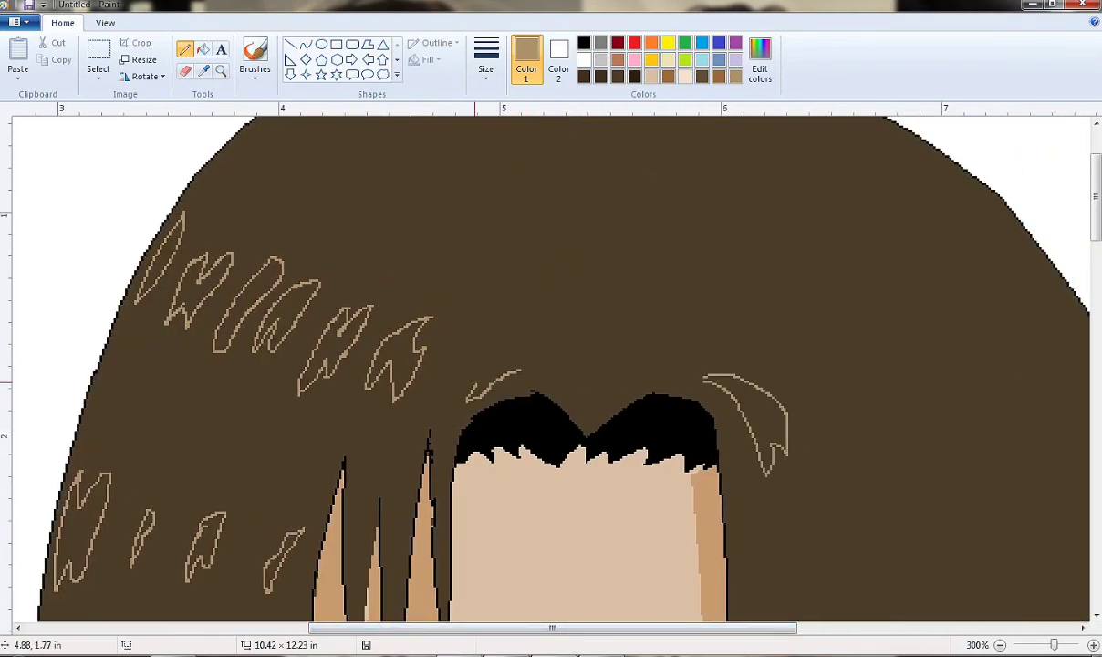
scroll(551, 365, "down", 3)
scroll(551, 364, "right", 6)
left_click_drag(551, 430, 575, 461)
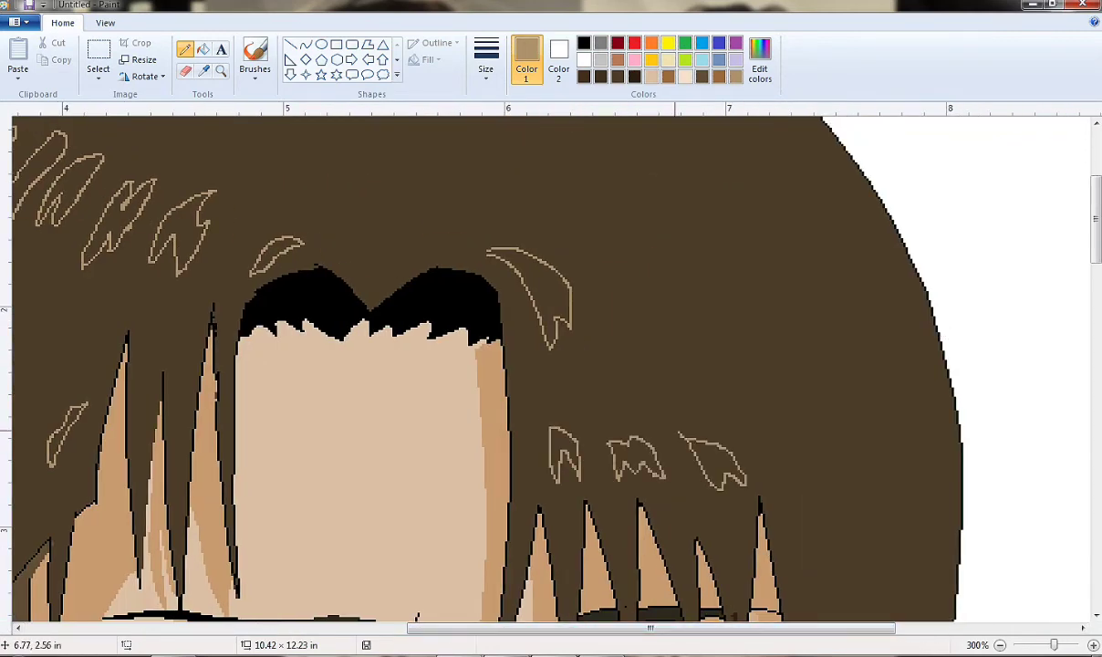
left_click_drag(657, 321, 609, 269)
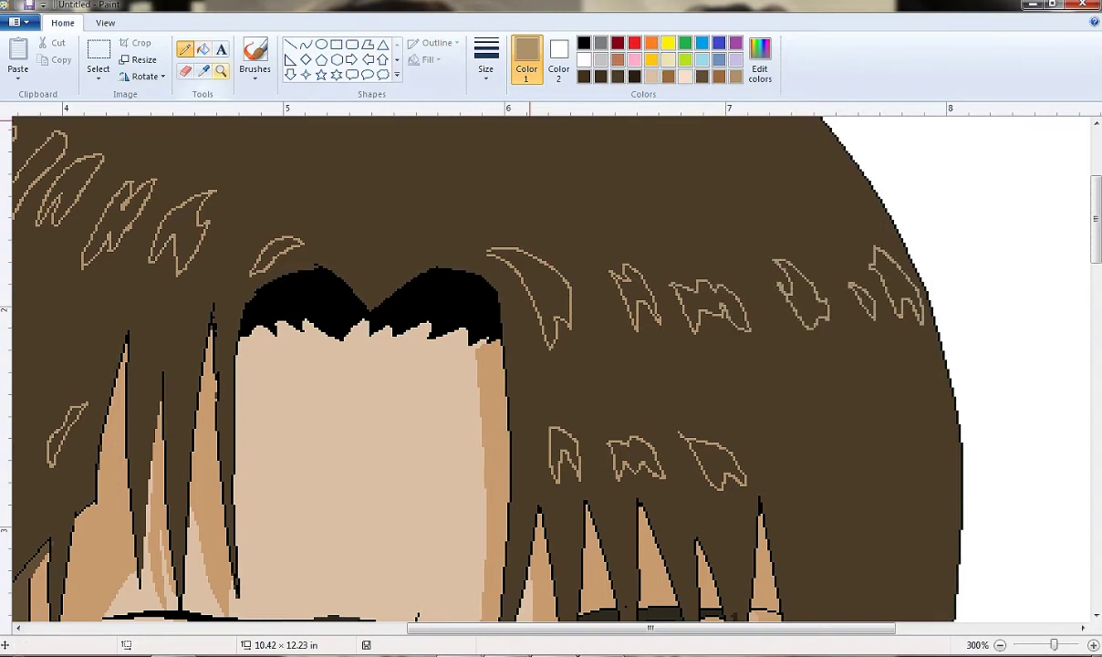
Fill the highlight outlines in both rows on the left side of the hair with light brown.
key("ctrl+Page_Down")
key("ctrl+Page_Down")
left_click(203, 48)
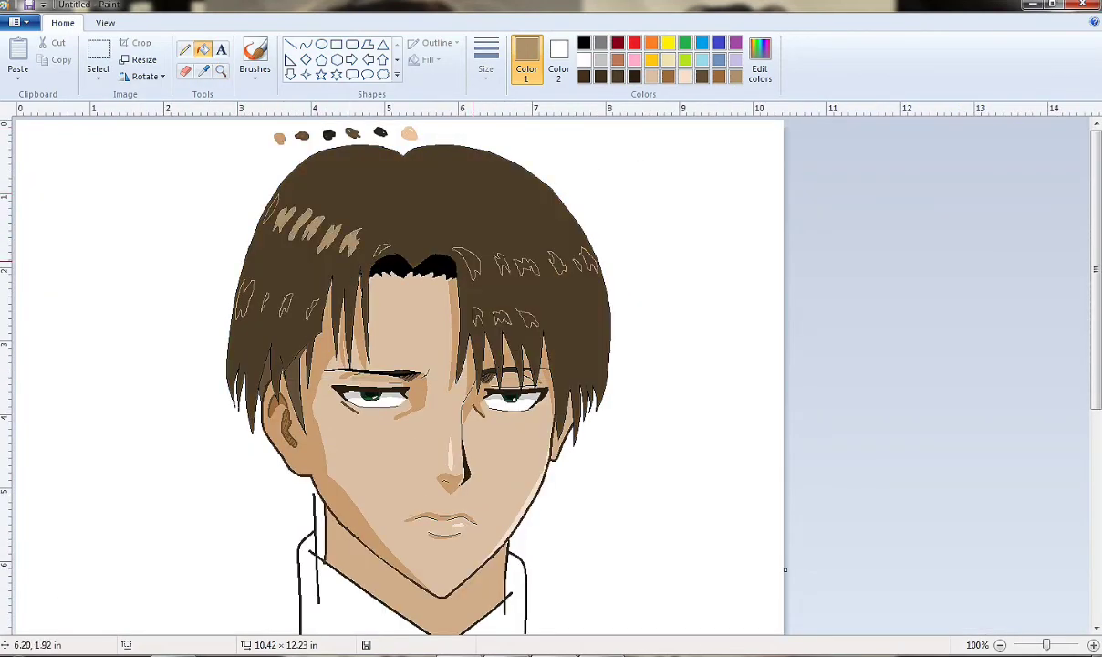
left_click(220, 70)
left_click(212, 182)
scroll(779, 534, "down", 2)
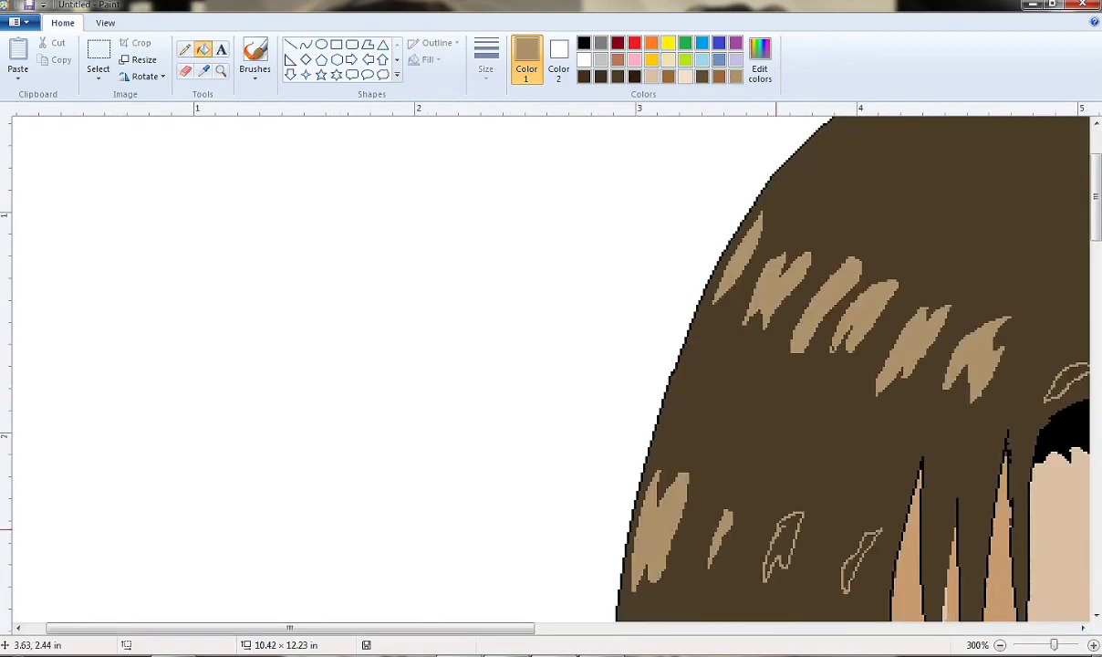
Fill the remaining highlight outlines beside the black hairline arcs and across the right side of the hair with light brown.
scroll(781, 533, "right", 10)
left_click(379, 360)
left_click(720, 401)
left_click(792, 408)
left_click(877, 396)
scroll(878, 397, "down", 2)
left_click(719, 438)
left_click(185, 49)
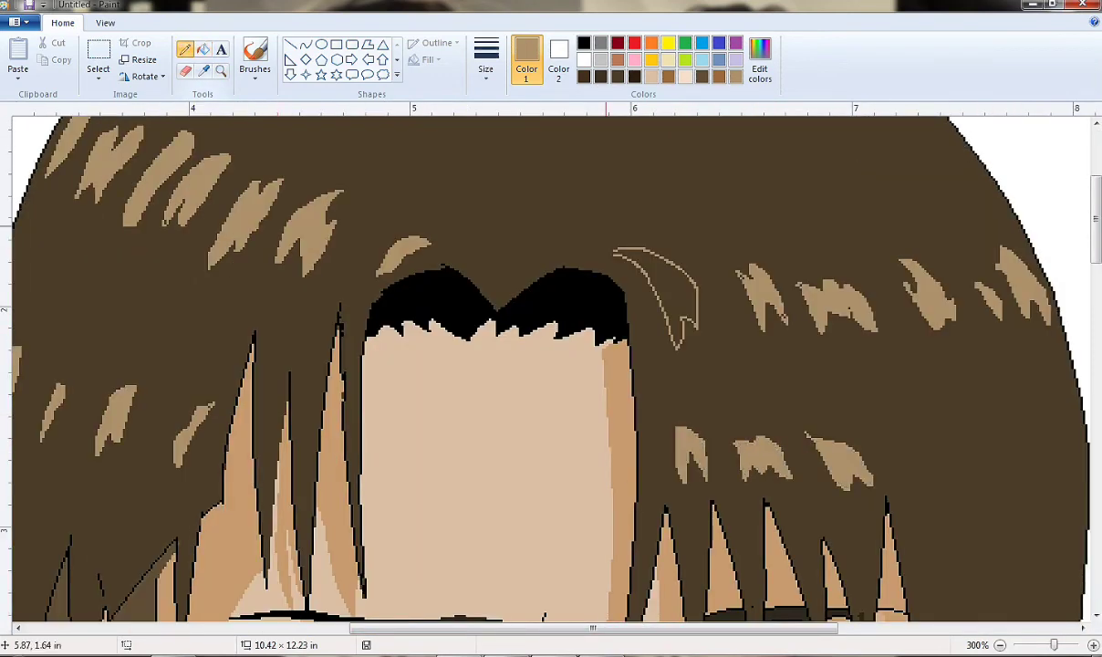
left_click(203, 48)
left_click(657, 291)
Sketch two more jagged light brown highlights at the outer end of the lower right row and fill them.
scroll(656, 292, "down", 2)
left_click(184, 48)
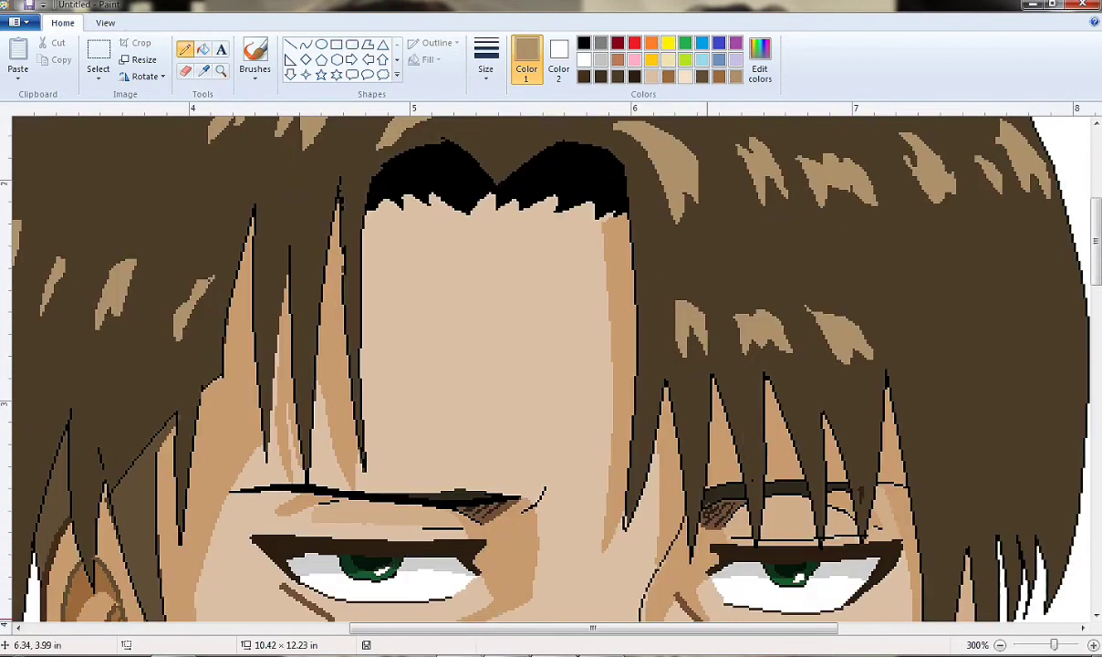
scroll(776, 365, "right", 5)
left_click_drag(762, 339, 822, 374)
left_click_drag(915, 369, 877, 338)
scroll(877, 339, "down", 2)
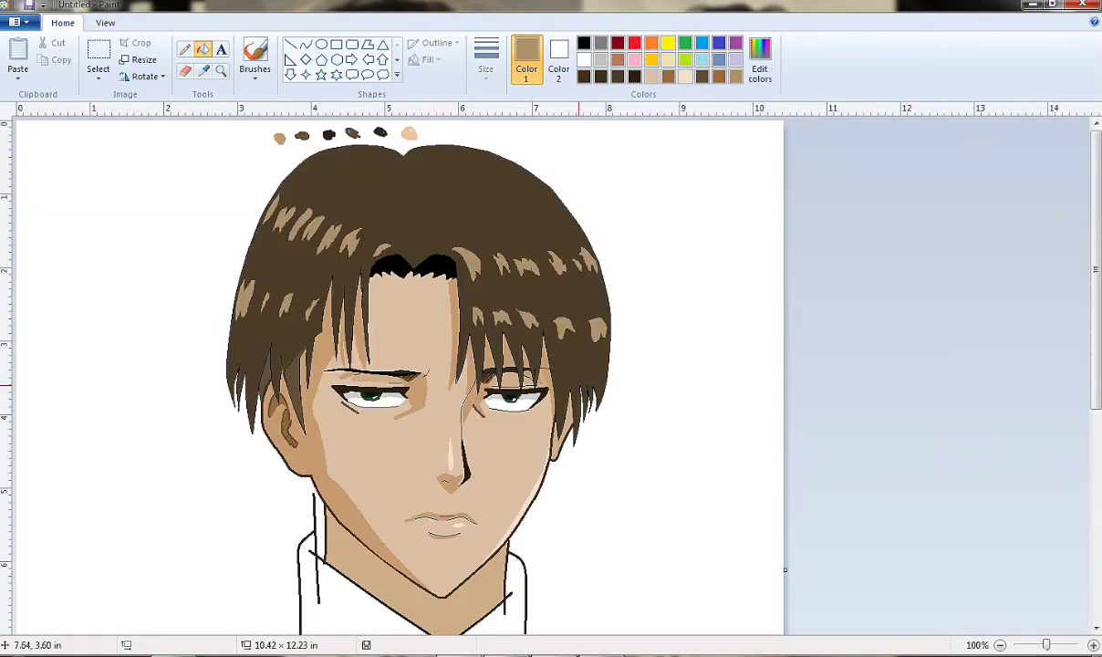
Outline wide curved highlights on both sides of the parting at the crown and fill them with light brown.
scroll(509, 207, "up", 1)
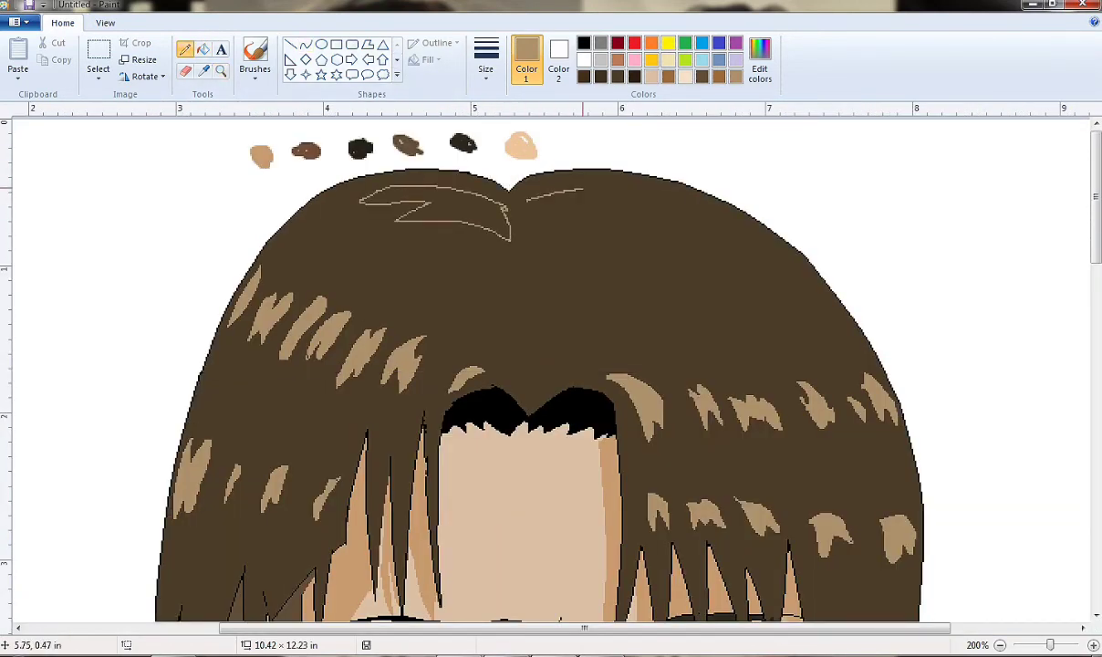
left_click(202, 48)
left_click(438, 202)
left_click(593, 196)
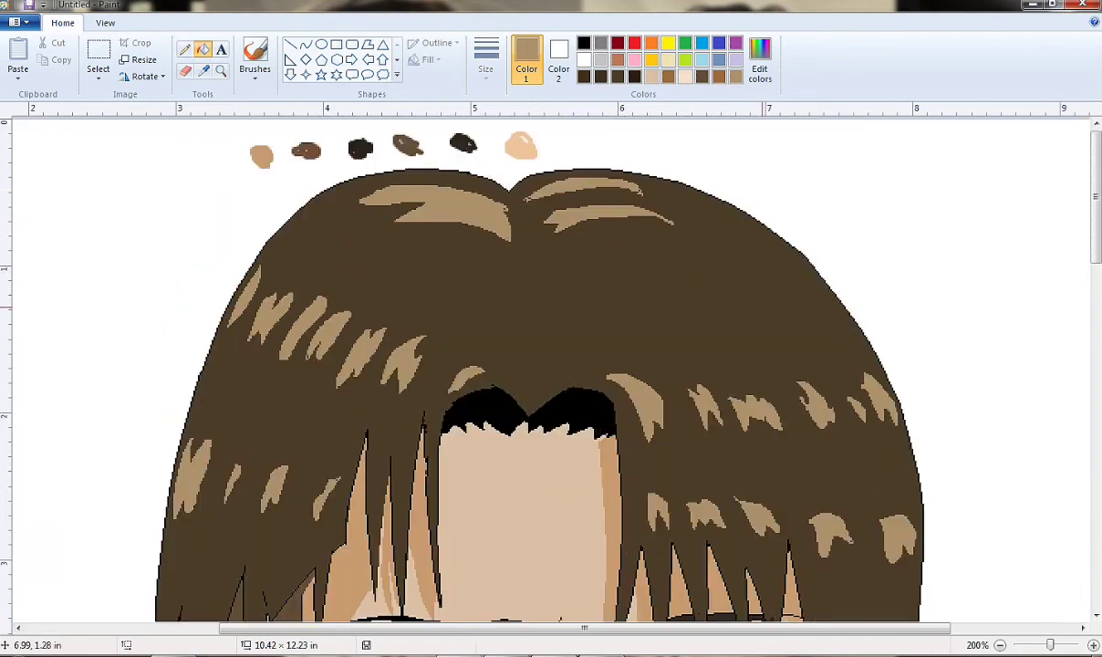
Draw a long slim highlight with light brown curves along the hair's upper right edge and fill it.
left_click(306, 43)
left_click_drag(690, 214, 846, 335)
left_click_drag(785, 274, 762, 233)
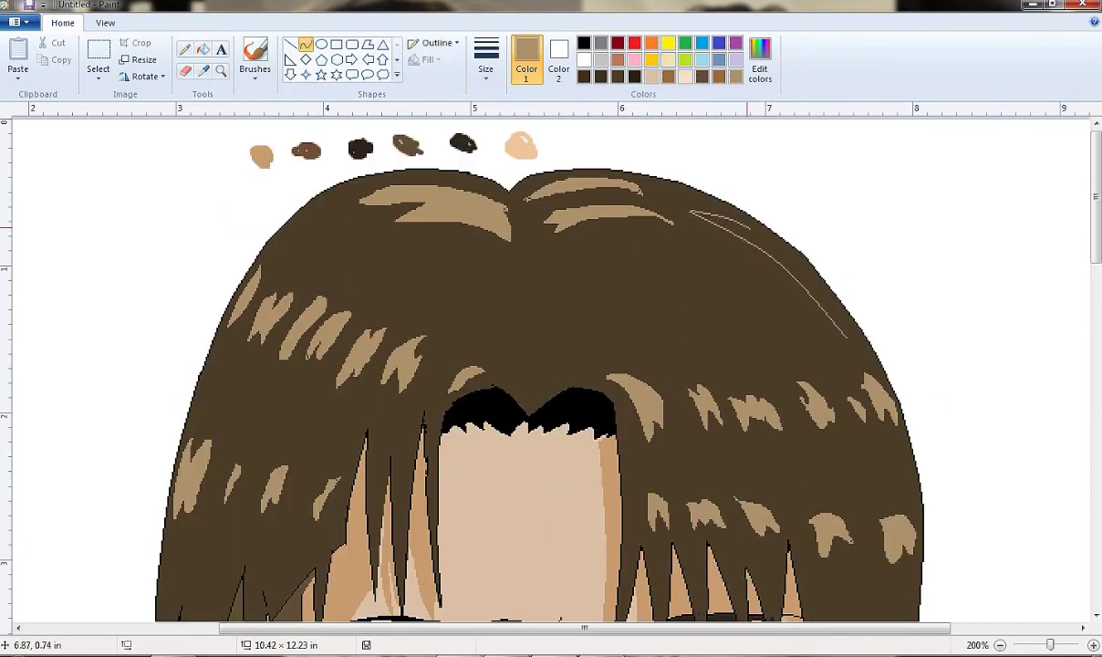
left_click(203, 48)
Erase the left collar lines and the stray line ends at the right collar and the base of the neck.
scroll(400, 334, "down", 2)
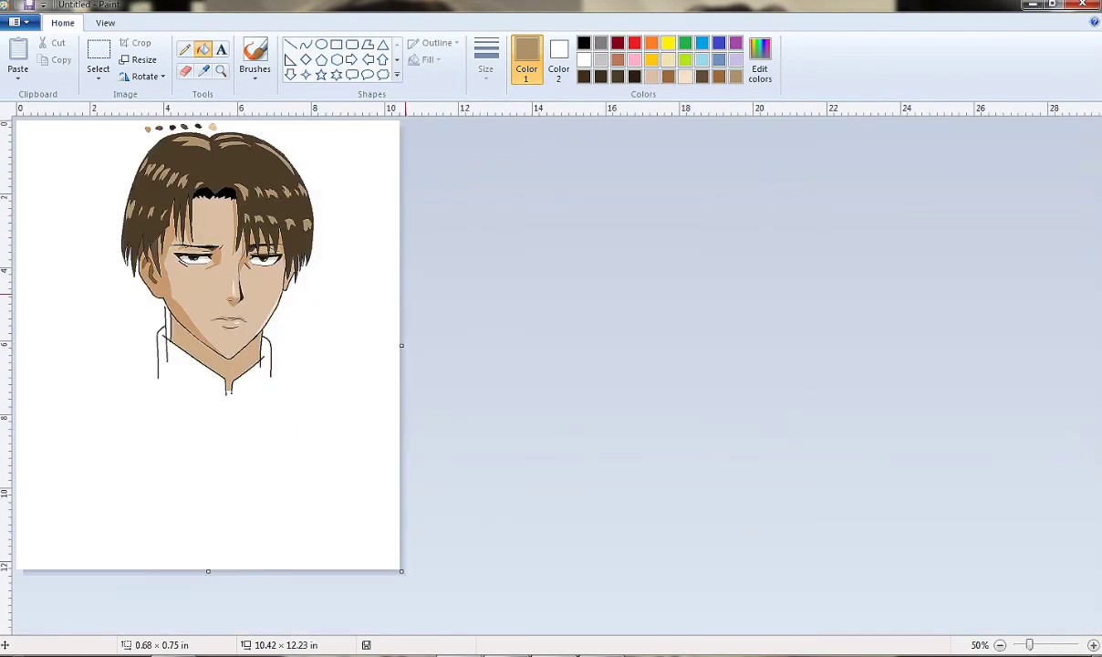
left_click(185, 70)
scroll(292, 292, "up", 1)
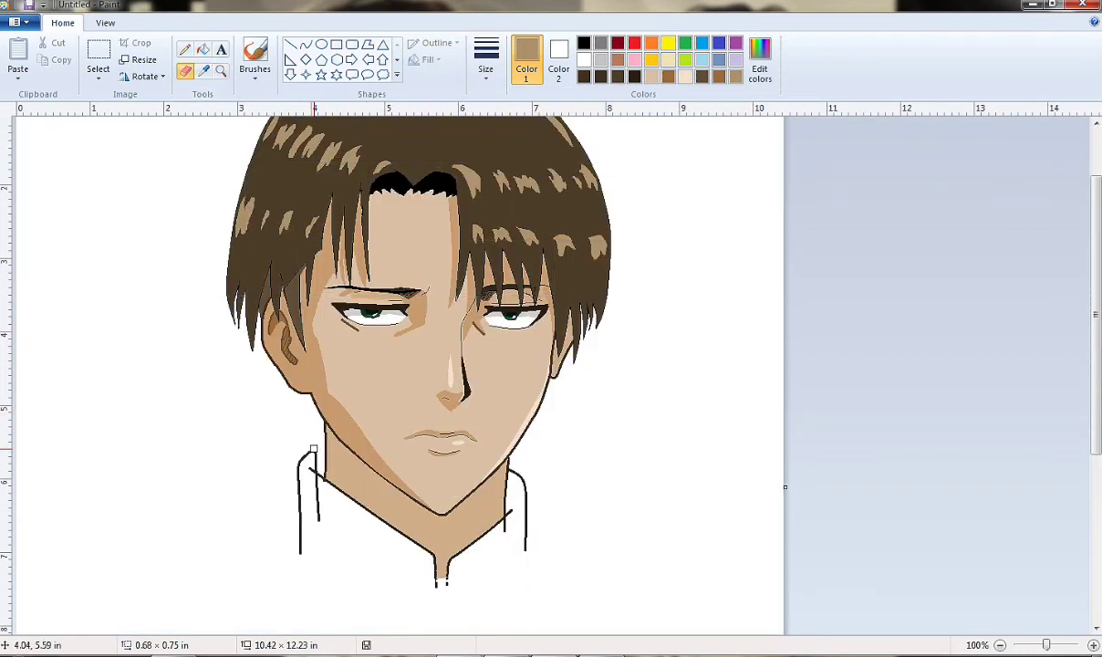
left_click_drag(319, 512, 298, 500)
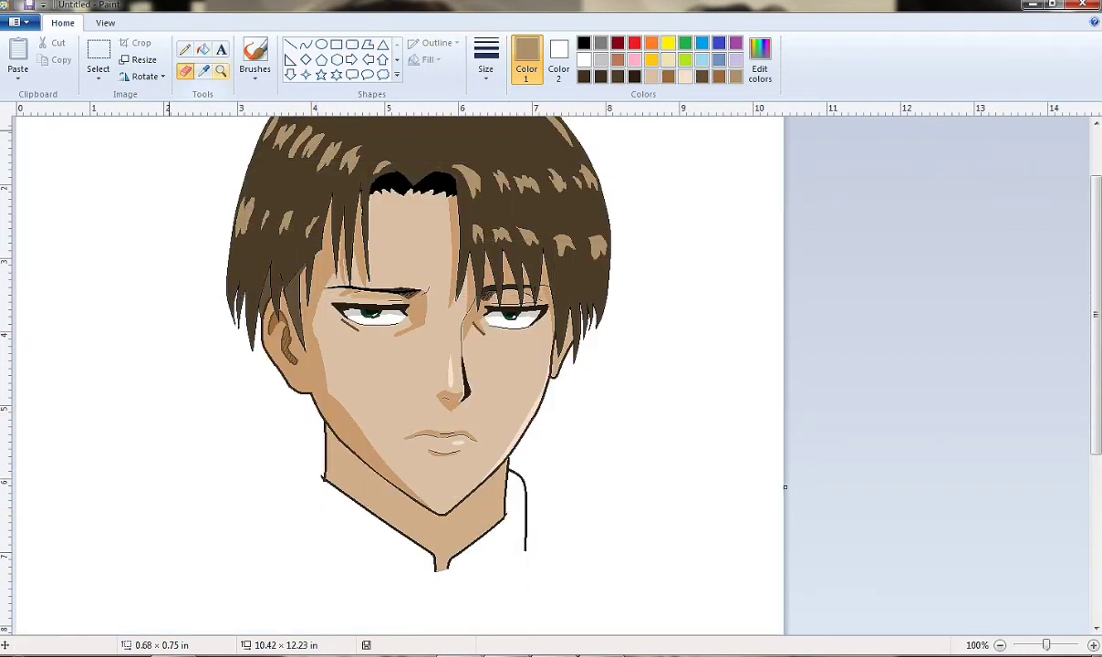
Redraw the left collar as a dark brown curve and close the base of the neck with a short curve.
scroll(183, 563, "up", 1)
left_click(305, 44)
left_click(584, 76)
left_click(486, 57)
left_click(522, 101)
left_click_drag(466, 343, 418, 548)
scroll(419, 411, "down", 3)
left_click_drag(429, 274, 442, 230)
left_click_drag(683, 447, 723, 445)
left_click_drag(702, 449, 701, 460)
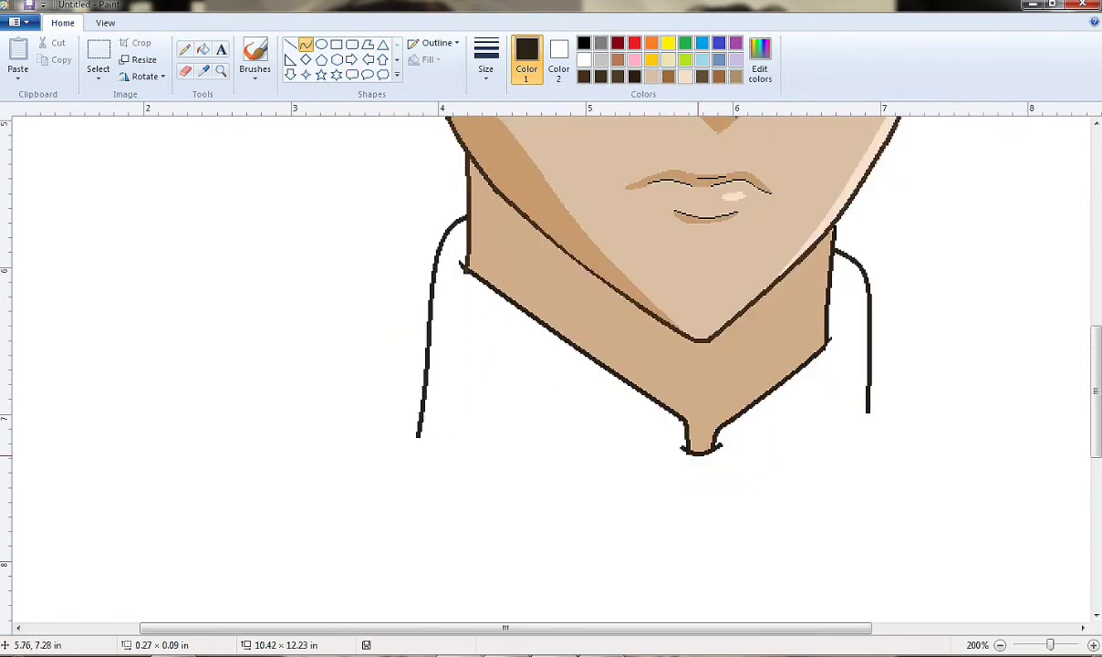
Erase the row of colour sample blobs above the head.
scroll(699, 454, "up", 5)
scroll(209, 146, "down", 2)
scroll(209, 146, "up", 2)
left_click(185, 70)
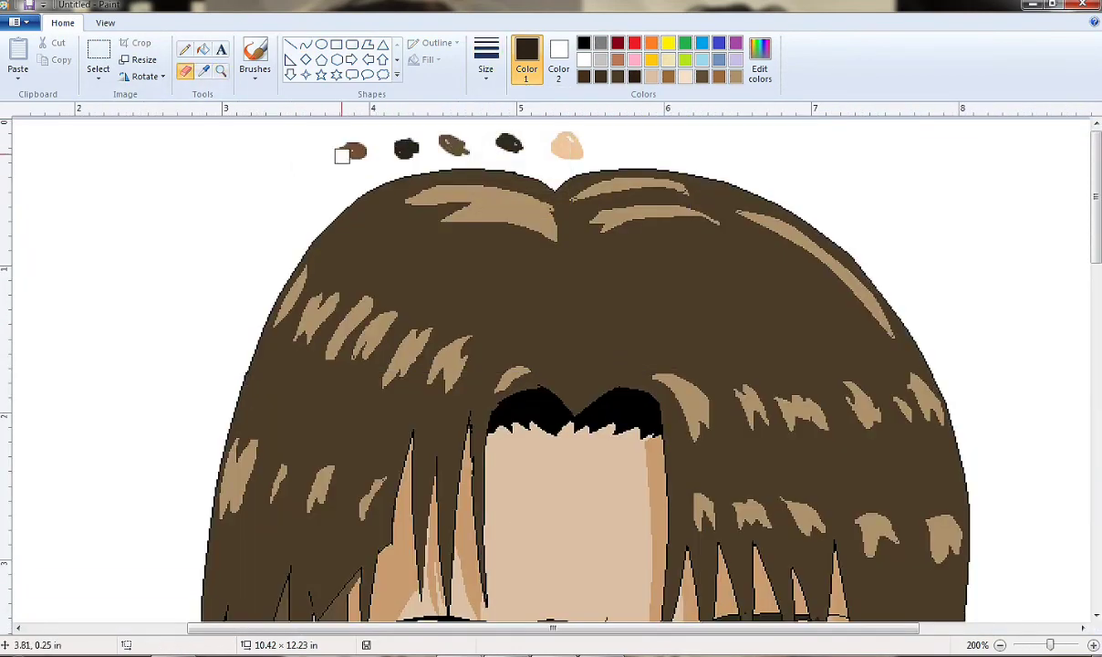
left_click_drag(341, 155, 561, 144)
Sample the tan skin shading colour near the eyes for the Fill tool.
scroll(561, 145, "down", 3)
left_click(221, 70)
left_click(474, 324)
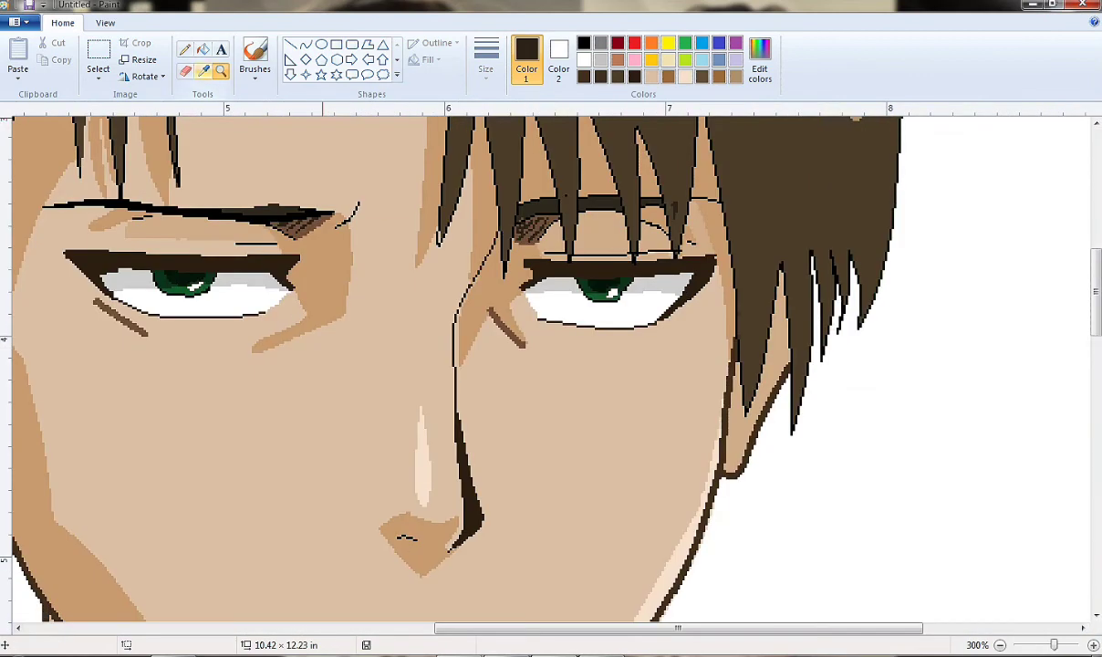
left_click(203, 70)
left_click(402, 339)
left_click(202, 49)
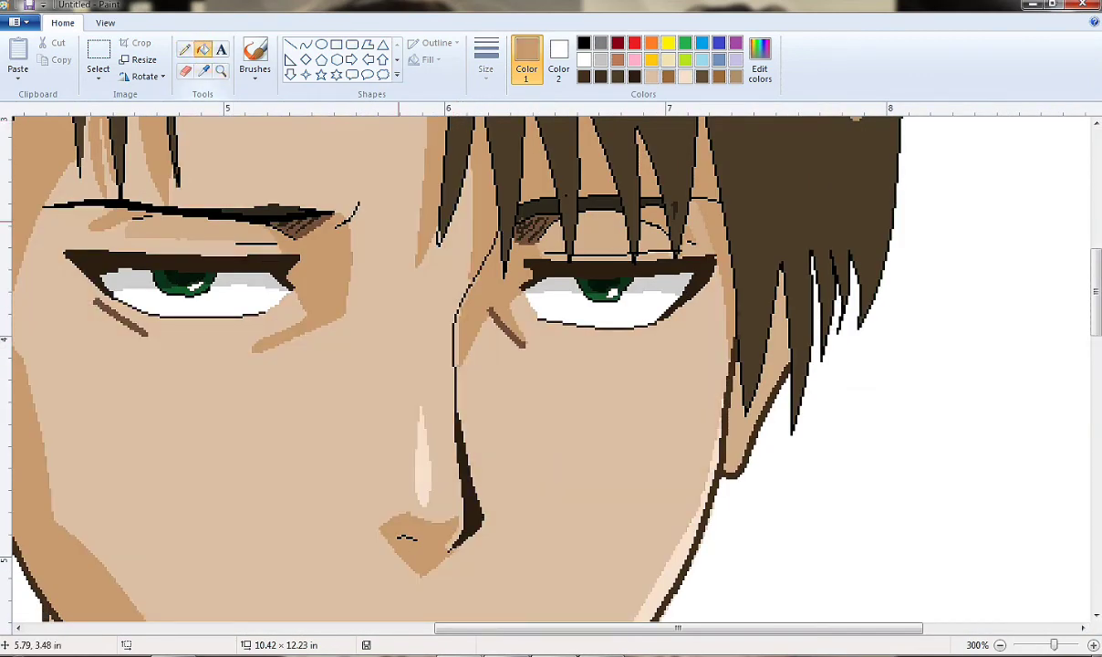
scroll(465, 336, "down", 2)
Define a near-black custom colour and sketch a jagged shadow edge across the left side of the hair with the Pencil.
left_click(287, 256)
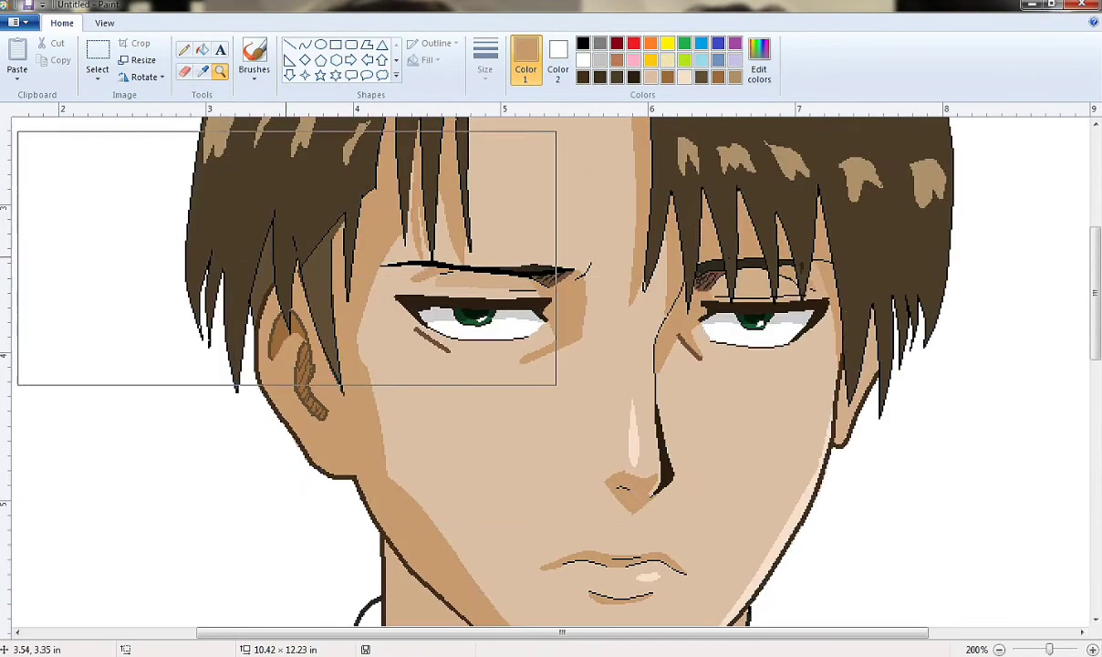
left_click(185, 48)
left_click(759, 64)
left_click(405, 432)
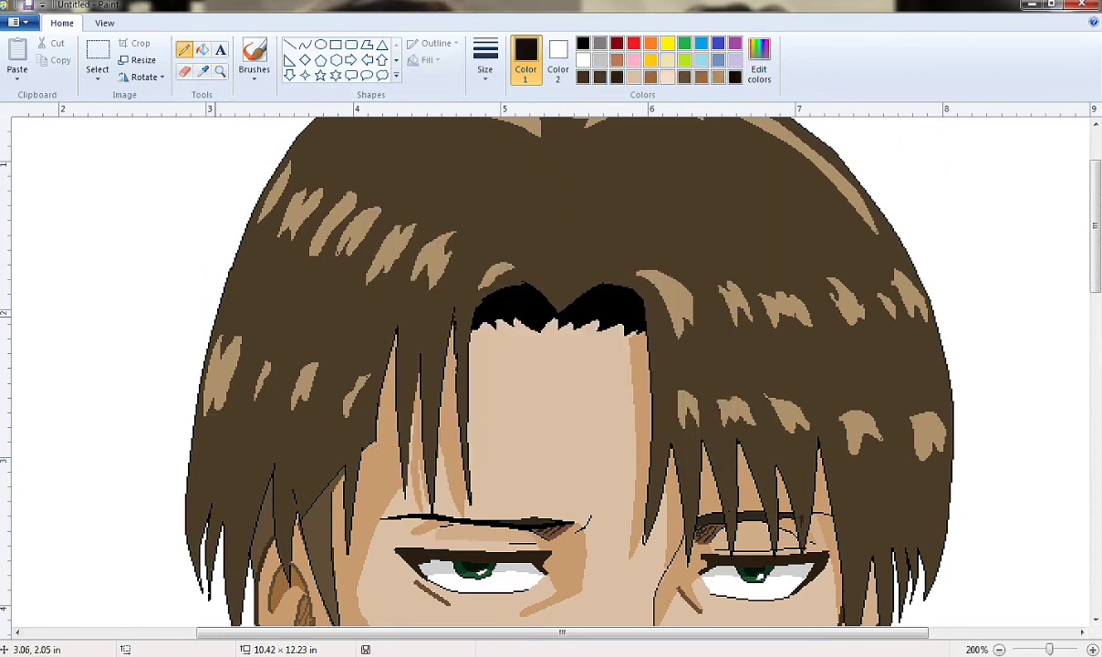
left_click_drag(259, 342, 339, 359)
Fill the left side of the hair below the jagged edge with near-black, including the highlight pieces inside it.
left_click(201, 49)
left_click(255, 438)
left_click(210, 354)
left_click(250, 359)
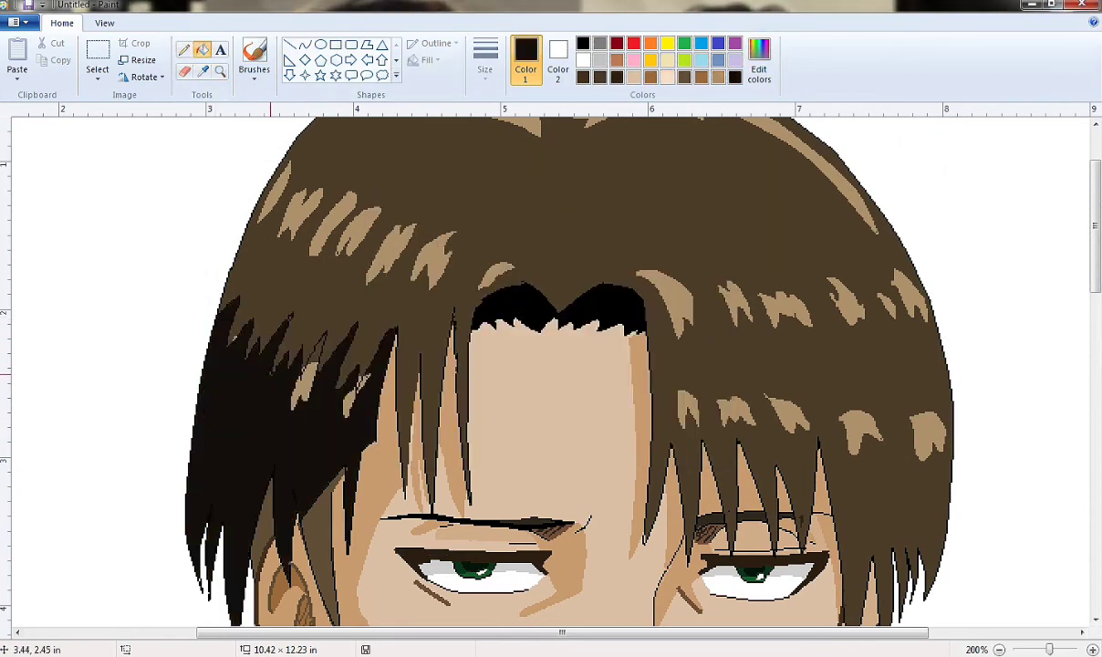
left_click(287, 364)
left_click(331, 380)
Recolour the near-black shadow on the left side of the hair with dark brown.
scroll(548, 365, "down", 3)
scroll(547, 365, "up", 3)
left_click(201, 69)
left_click(547, 201)
left_click(274, 411)
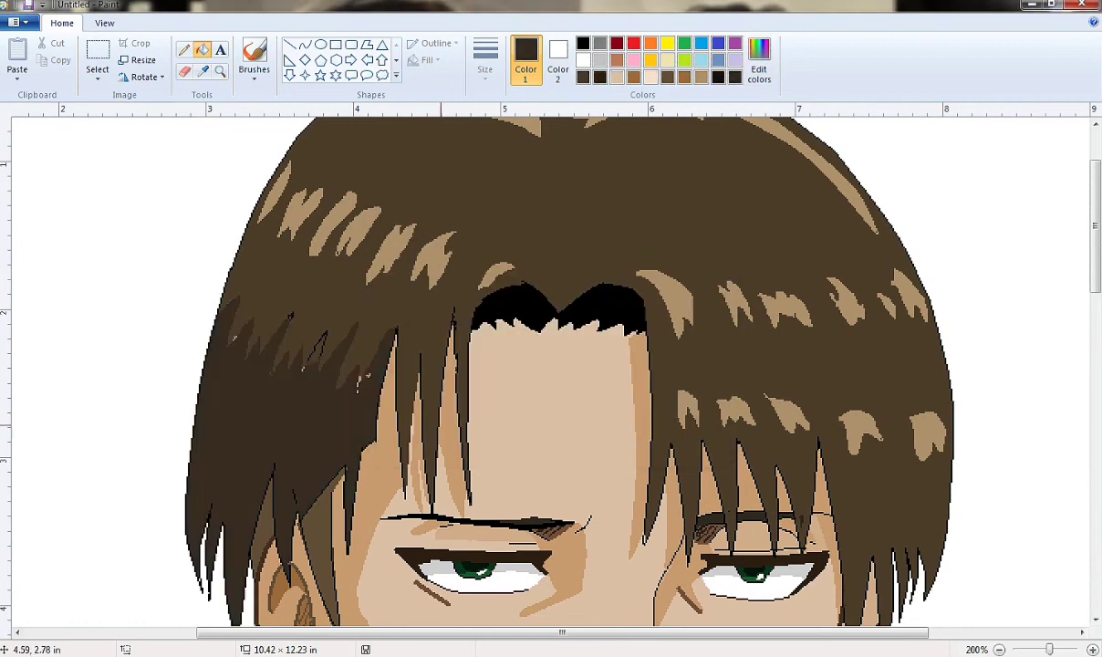
Sketch zigzag shadow edges across the thin strands left of the forehead and fill them below with dark brown.
scroll(358, 383, "up", 1)
left_click(184, 49)
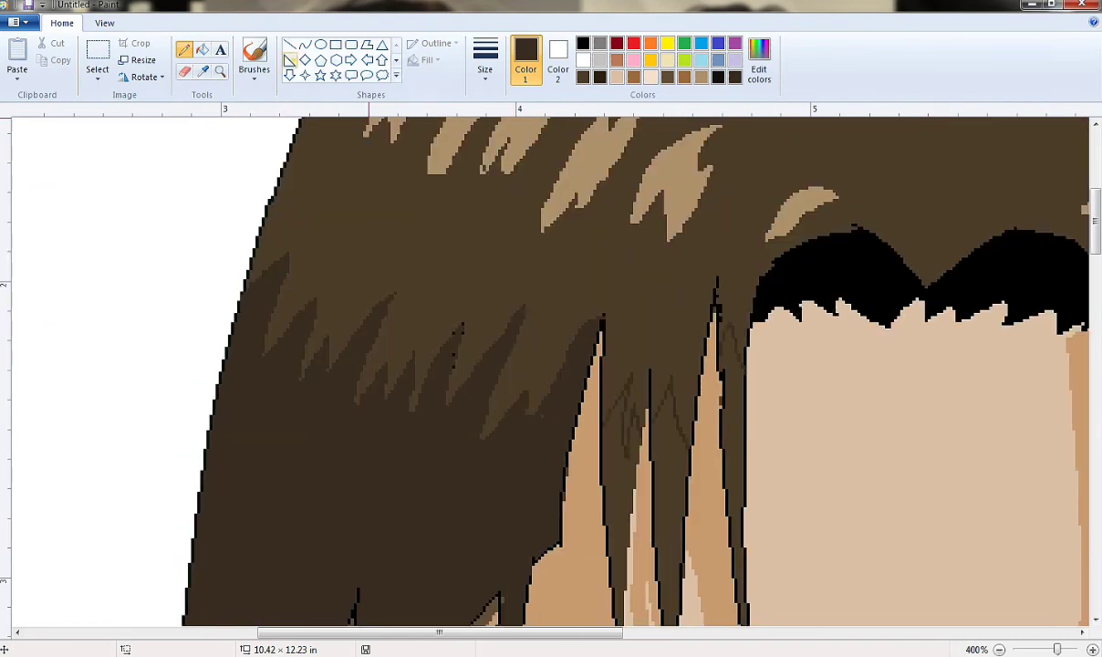
left_click(201, 48)
Mix a darker brown from the lighter strand colour and recolour the hair strands beside the left ear.
scroll(639, 365, "down", 5)
left_click(758, 68)
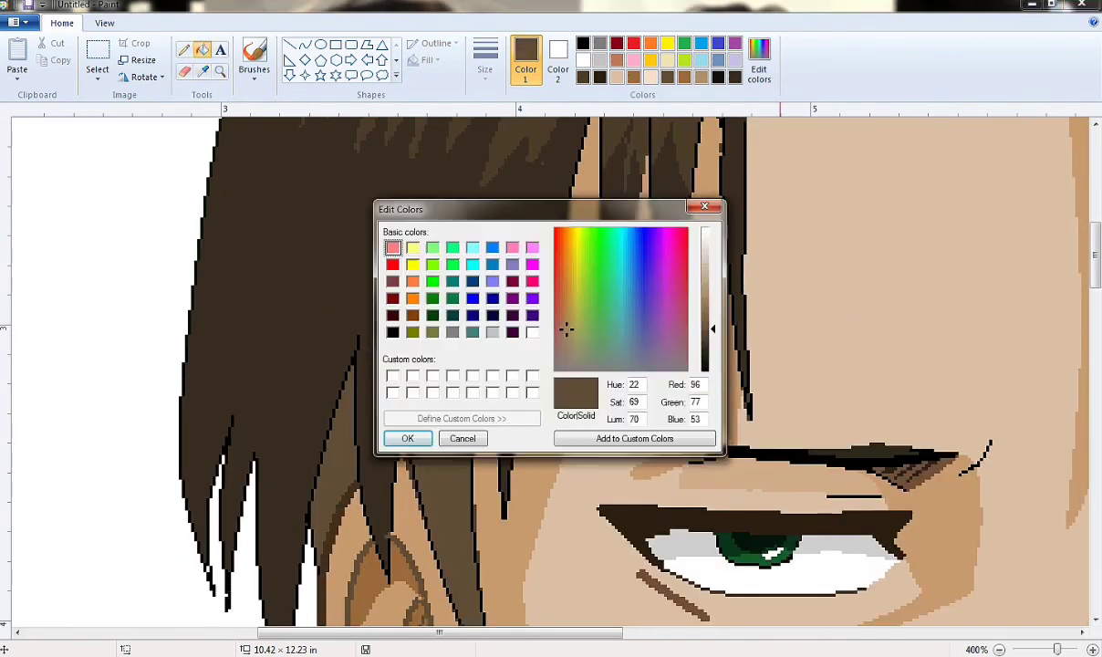
key("Return")
Sample the tan shading on the face and define a darker tan custom colour from it for the neck shadow.
scroll(547, 365, "down", 2)
scroll(547, 365, "right", 3)
scroll(548, 365, "down", 5)
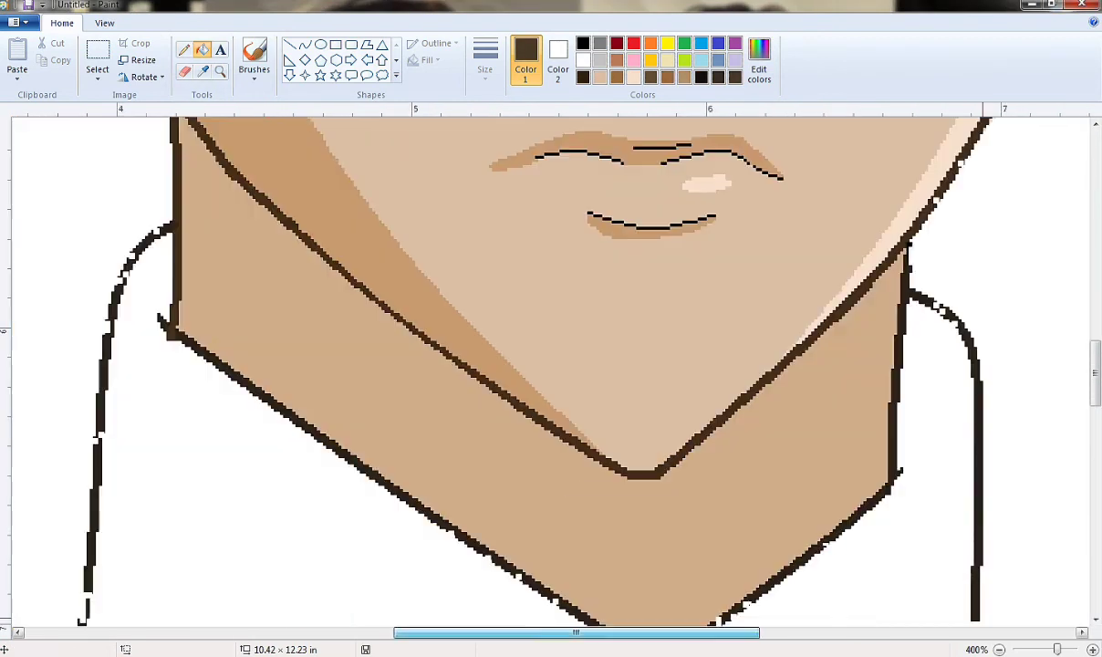
left_click(269, 153)
left_click(758, 69)
key("Return")
Draw a curved shadow edge on the neck along the left jawline and fill the strip with the darker tan.
left_click(305, 44)
mouse_move(189, 162)
left_mouse_down()
mouse_move(299, 308)
mouse_move(574, 481)
left_mouse_up()
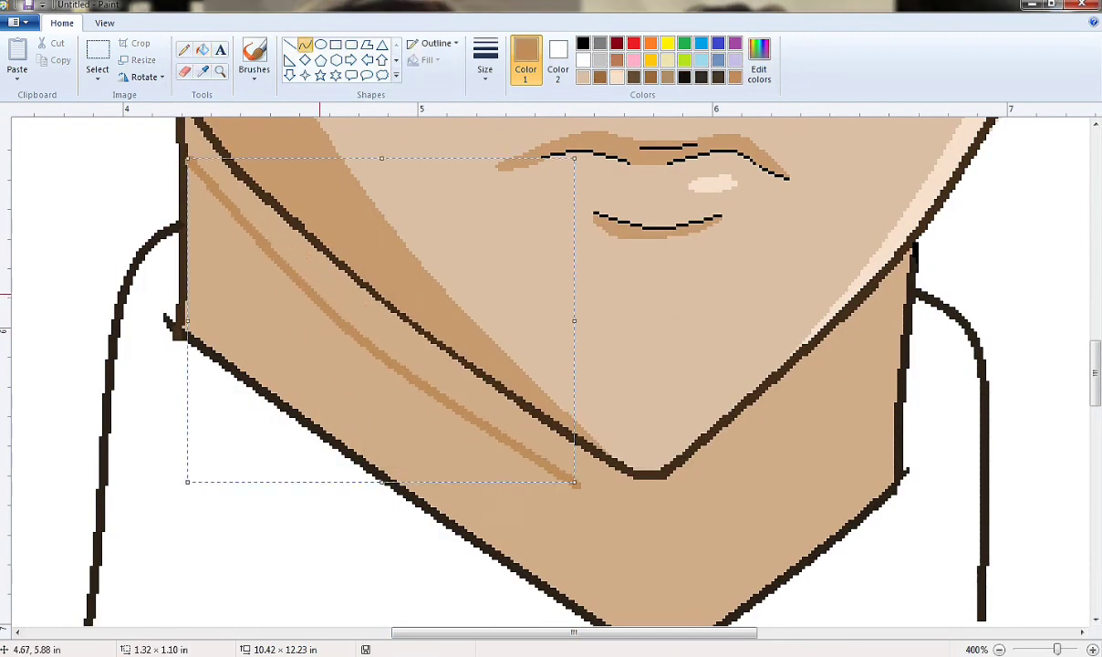
left_click_drag(320, 295, 347, 273)
left_click_drag(544, 452, 575, 475)
left_click(202, 48)
scroll(394, 255, "up", 3)
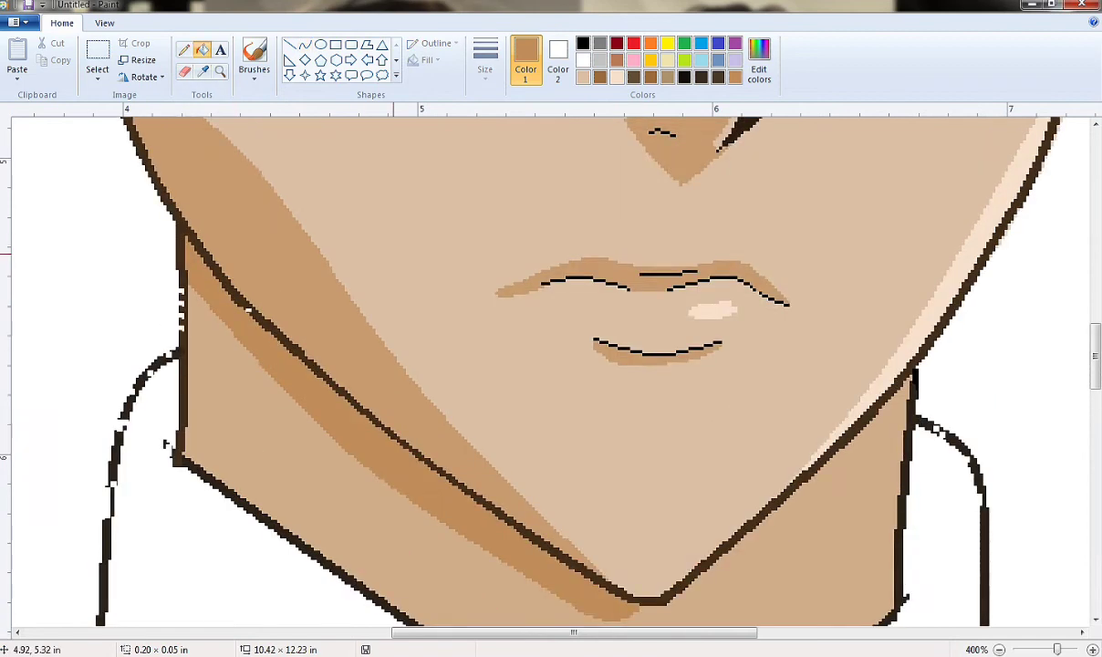
Sample the pale lip highlight colour and draw a narrow curved highlight along the right edge of the neck.
scroll(394, 252, "down", 3)
left_click(201, 71)
left_click(711, 185)
left_click_drag(867, 305, 887, 451)
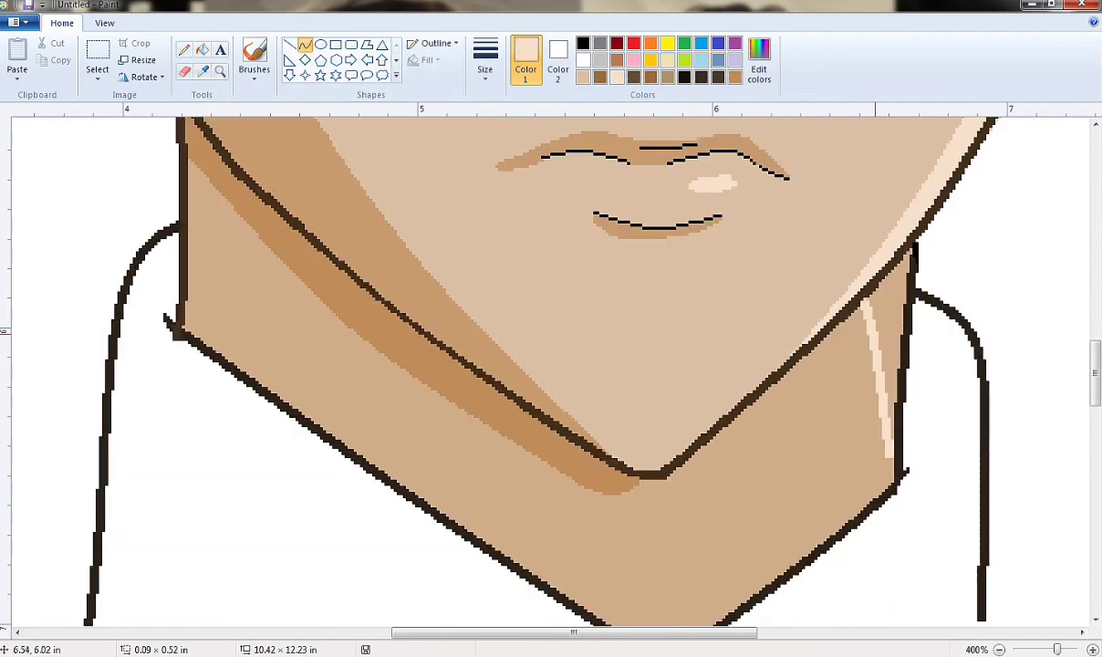
left_click_drag(880, 383, 878, 298)
Hatch the neck shadow below the left jawline with short dark brown Pencil strokes.
left_click(219, 148)
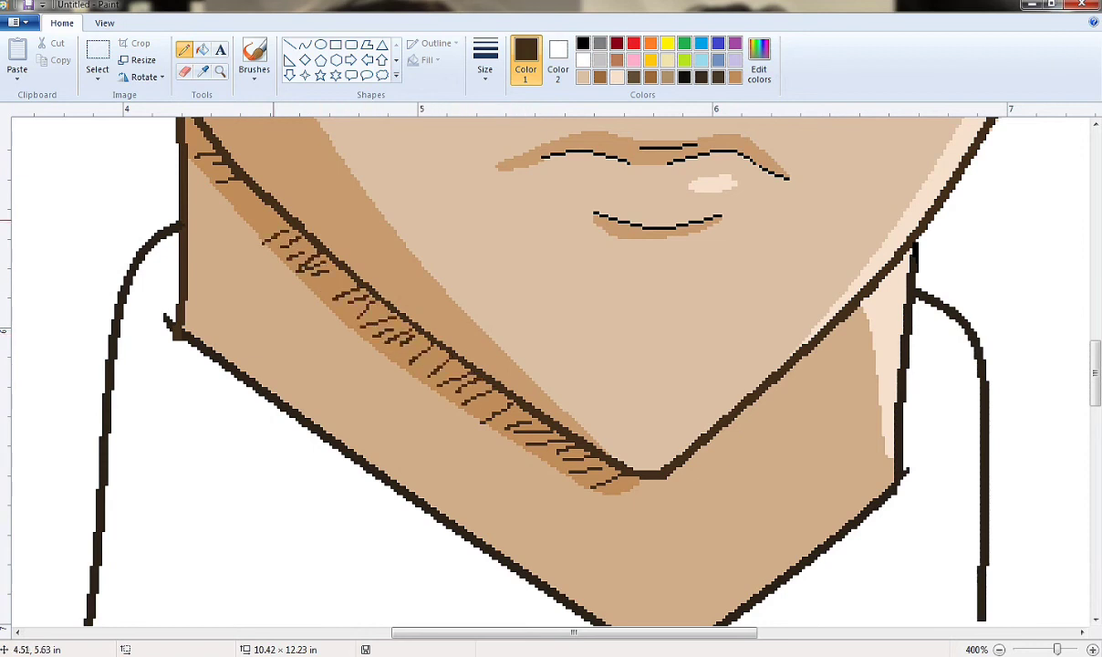
scroll(218, 192, "up", 3)
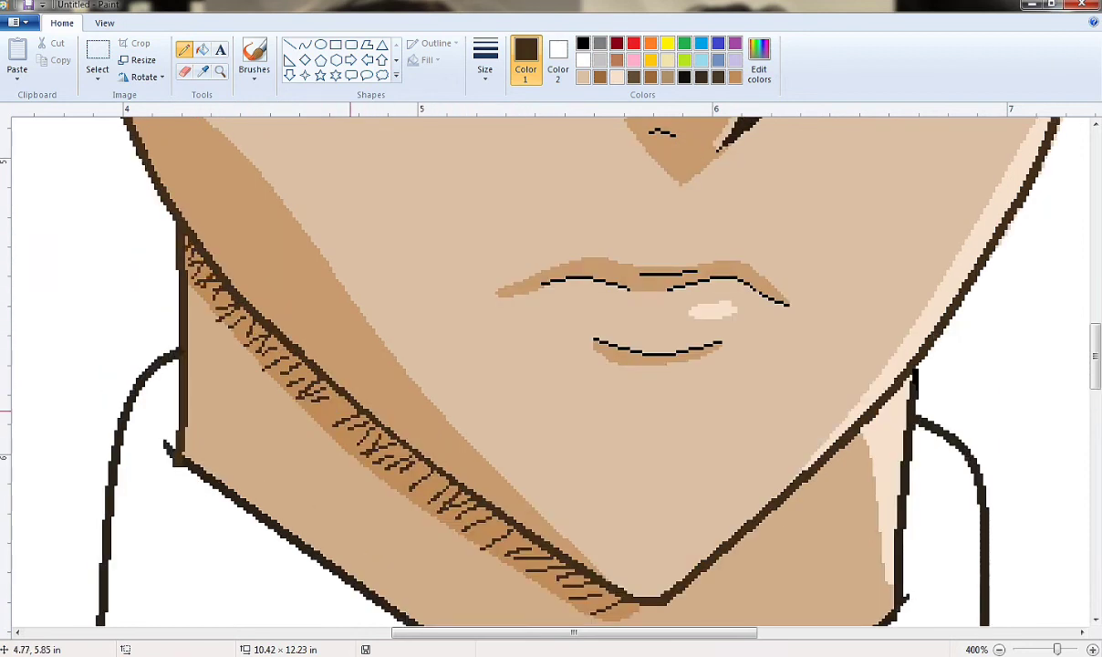
scroll(352, 413, "down", 3)
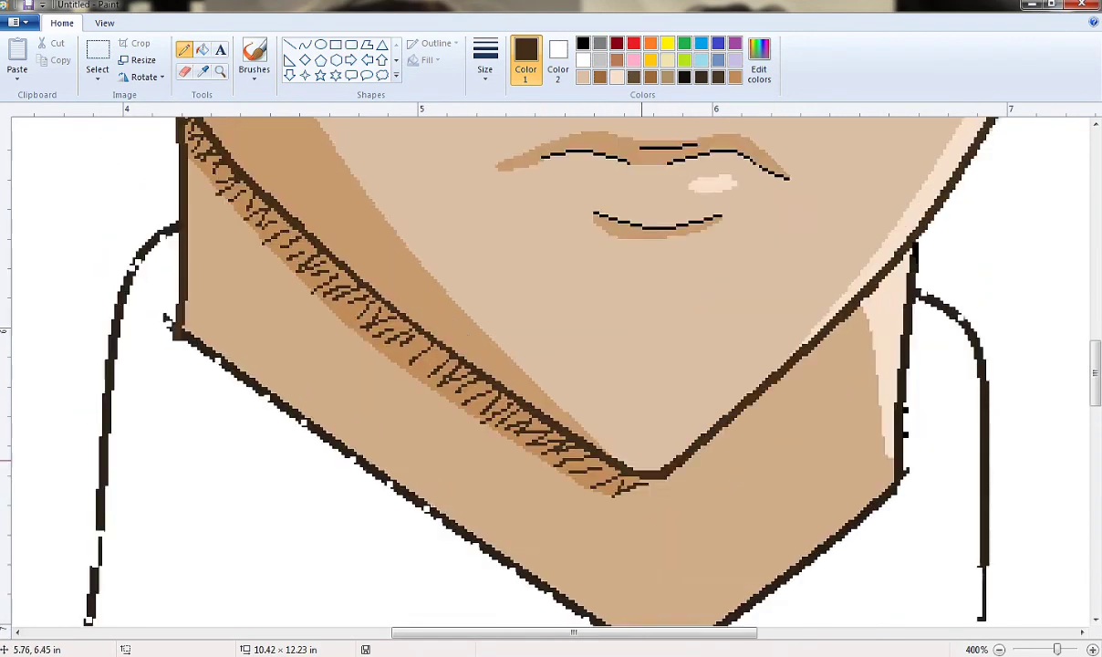
Draw a short curve about 0.40 in wide near the base of the neck.
scroll(646, 438, "down", 3)
left_click(219, 70)
left_click(547, 411)
left_click(304, 44)
left_click_drag(580, 477, 703, 497)
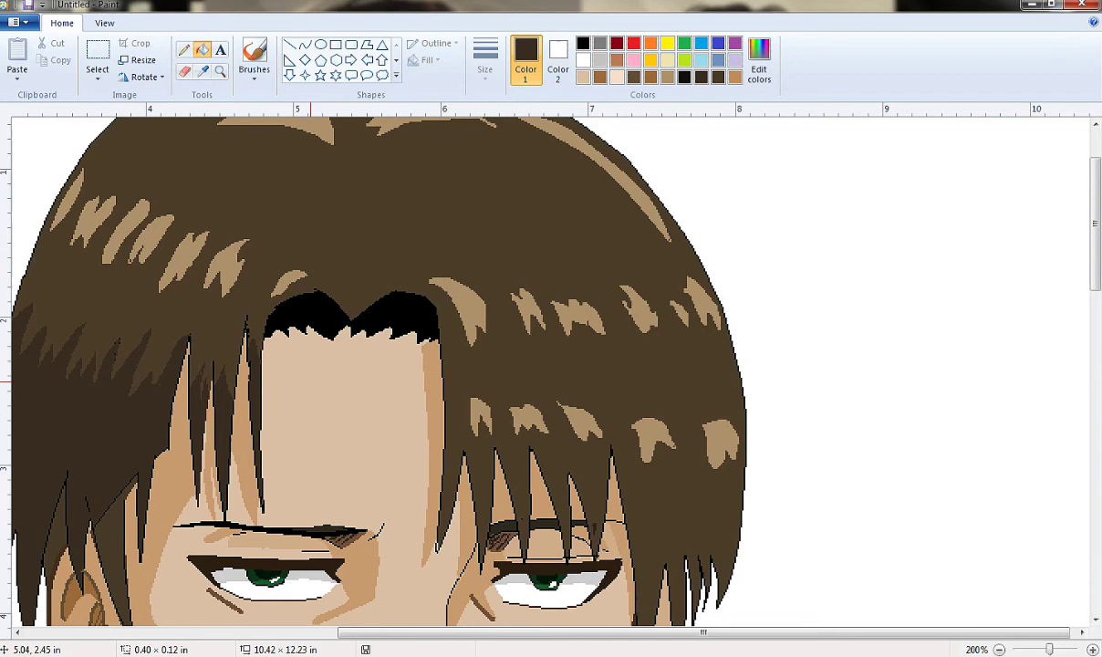
Select a Pencil line size and sketch a jagged dark brown shadow edge across the right side of the hair.
scroll(310, 383, "up", 1)
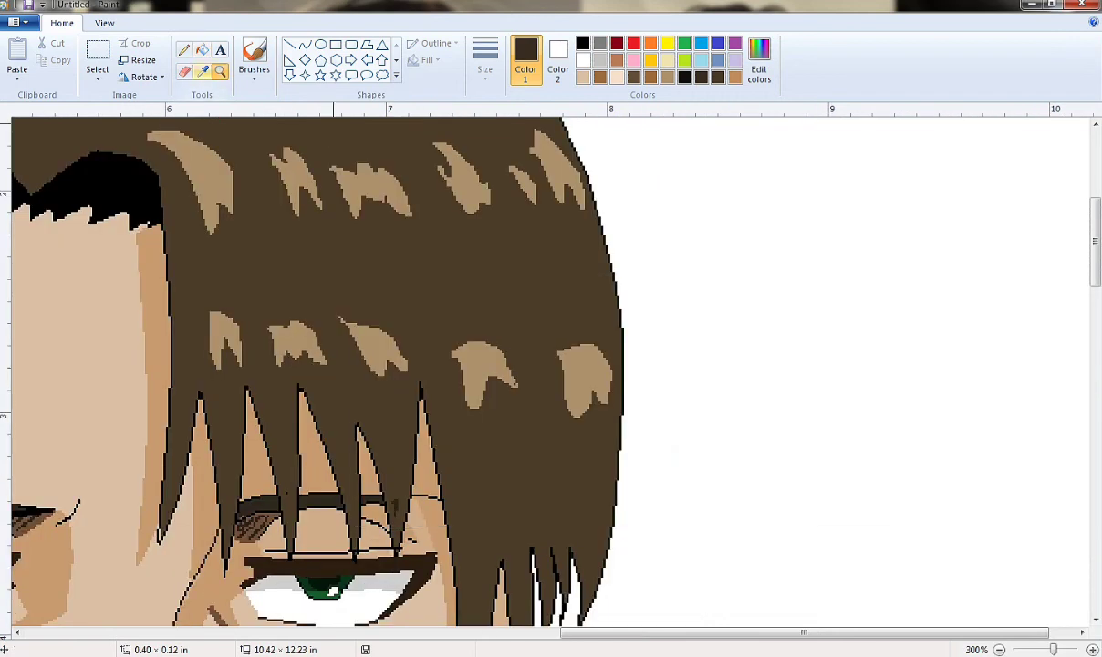
left_click(183, 49)
left_click(484, 64)
left_click(510, 121)
mouse_move(171, 315)
left_mouse_down()
mouse_move(438, 347)
mouse_move(582, 346)
mouse_move(586, 360)
left_mouse_up()
Fill the right hair below the jagged edge with dark brown and flood it with light brown to merge leftover highlight pieces.
left_click(201, 49)
left_click(594, 376)
left_click(567, 357)
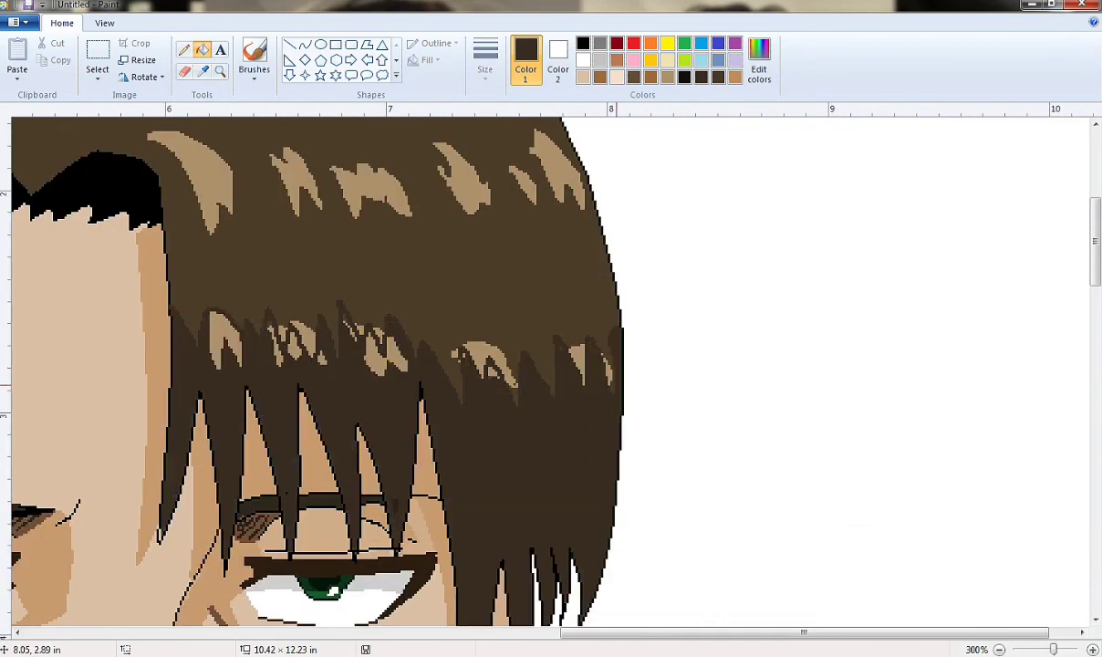
left_click(363, 334)
left_click(213, 321)
left_click(270, 325)
left_click(486, 355)
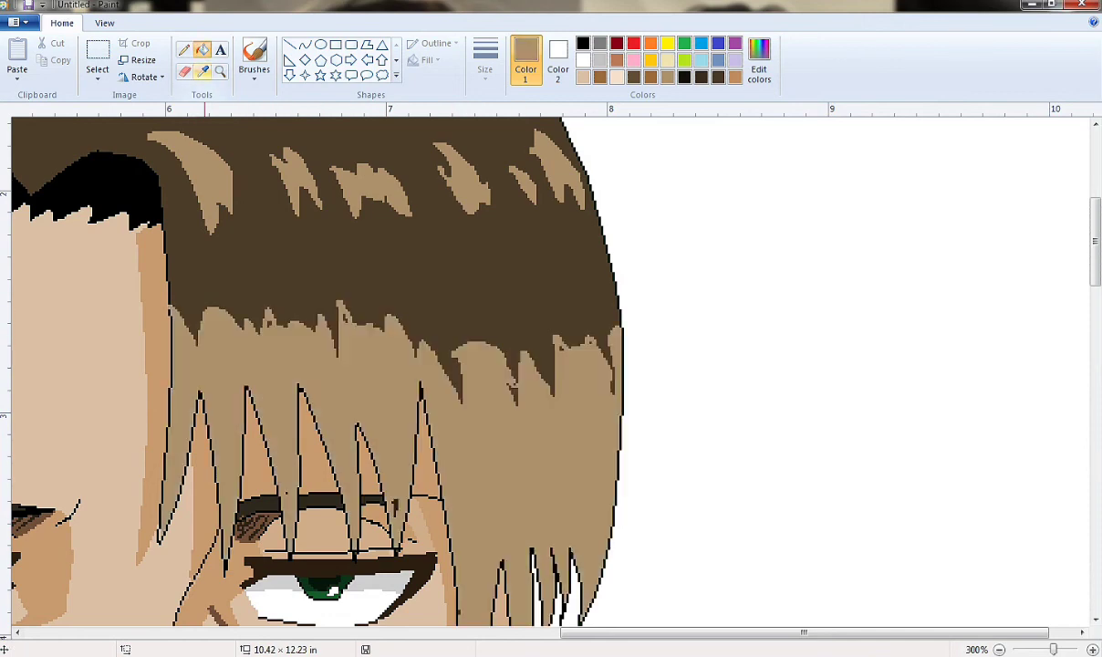
Sample the dark brown from the left hair shadow and refill the light brown area on the right side with it.
key("ctrl+z")
key("ctrl+y")
left_click(201, 71)
scroll(427, 578, "left", 5)
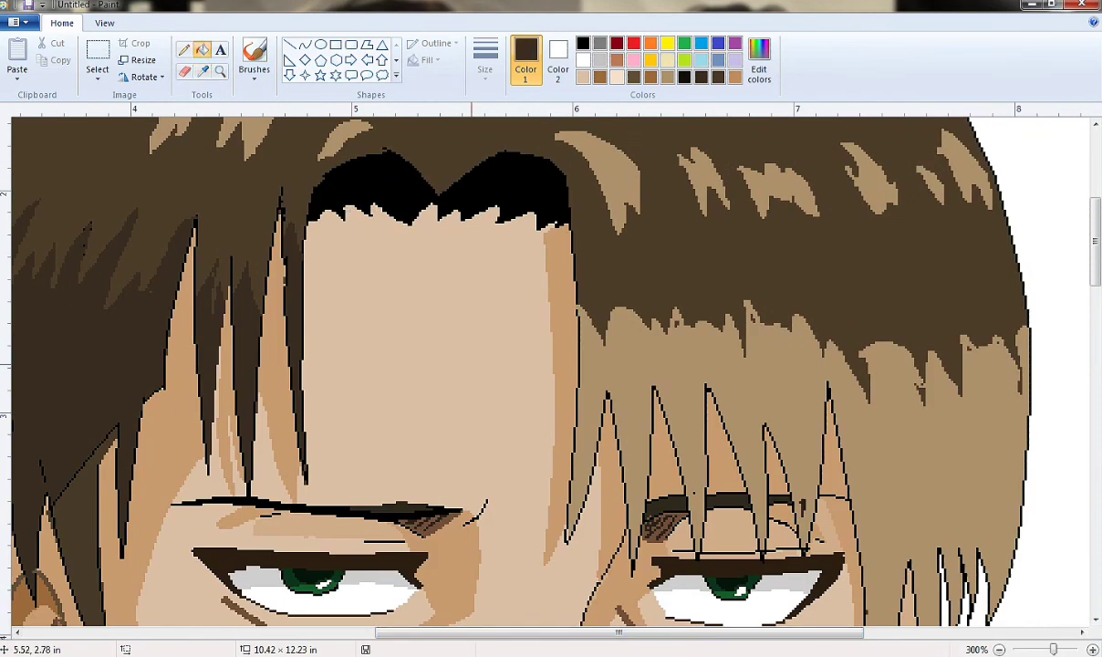
left_click(764, 329)
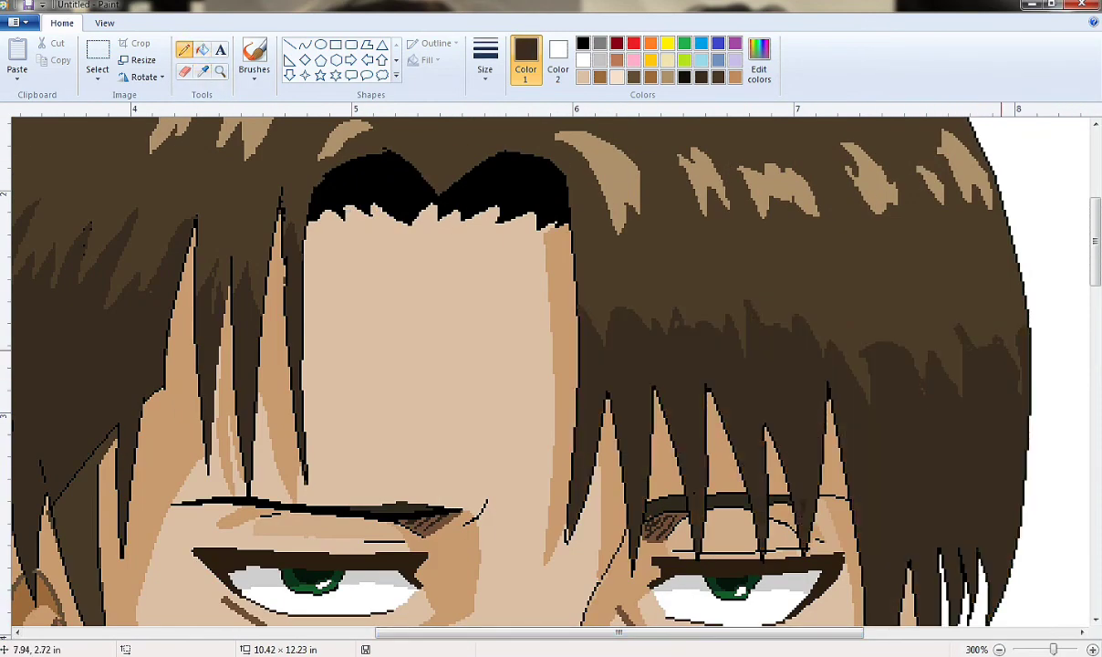
Draw light brown curves that join the separate highlight streaks along the right side of the crown into one continuous band.
scroll(676, 324, "up", 4)
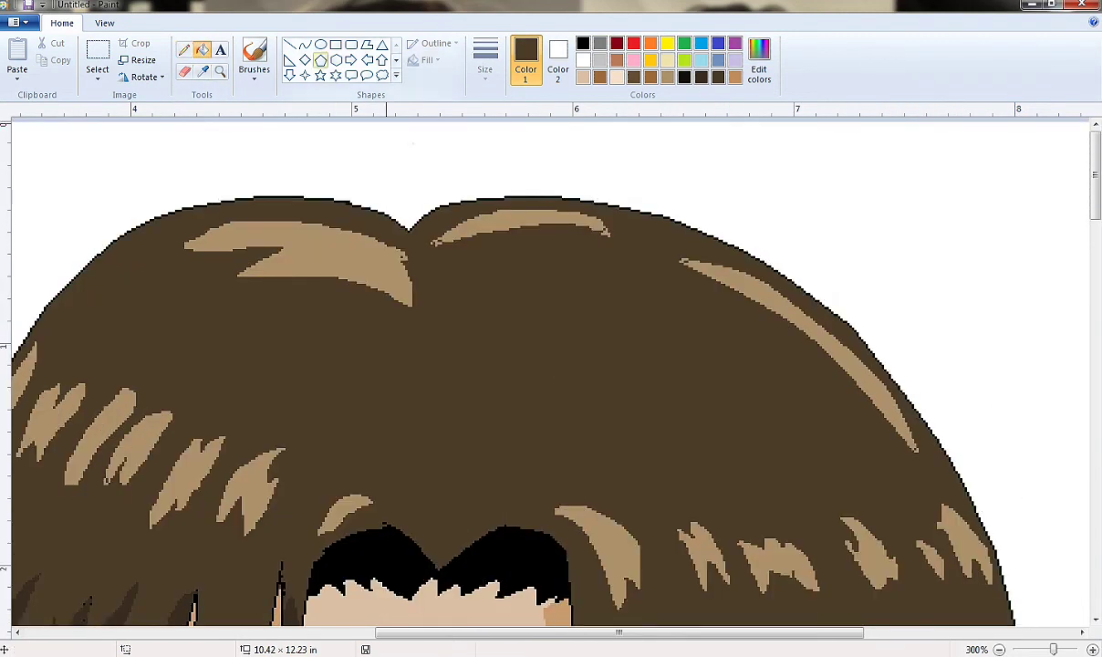
left_click(305, 44)
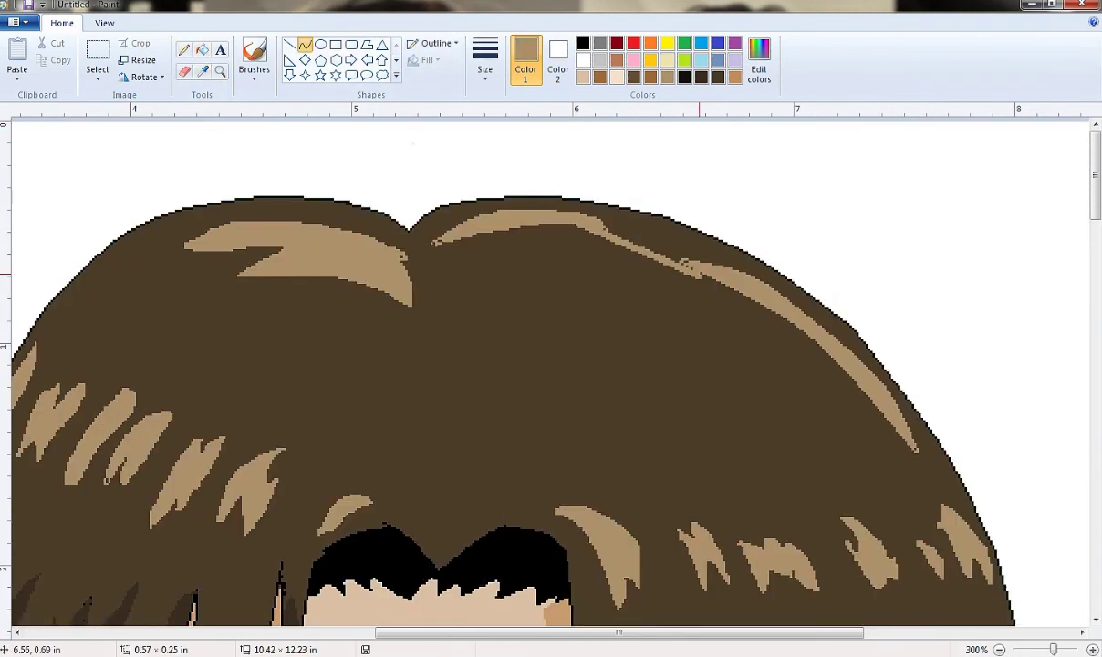
scroll(655, 307, "down", 1)
left_click_drag(858, 225, 934, 349)
scroll(936, 352, "up", 1)
left_click_drag(629, 223, 967, 484)
key("alt+h")
key("p")
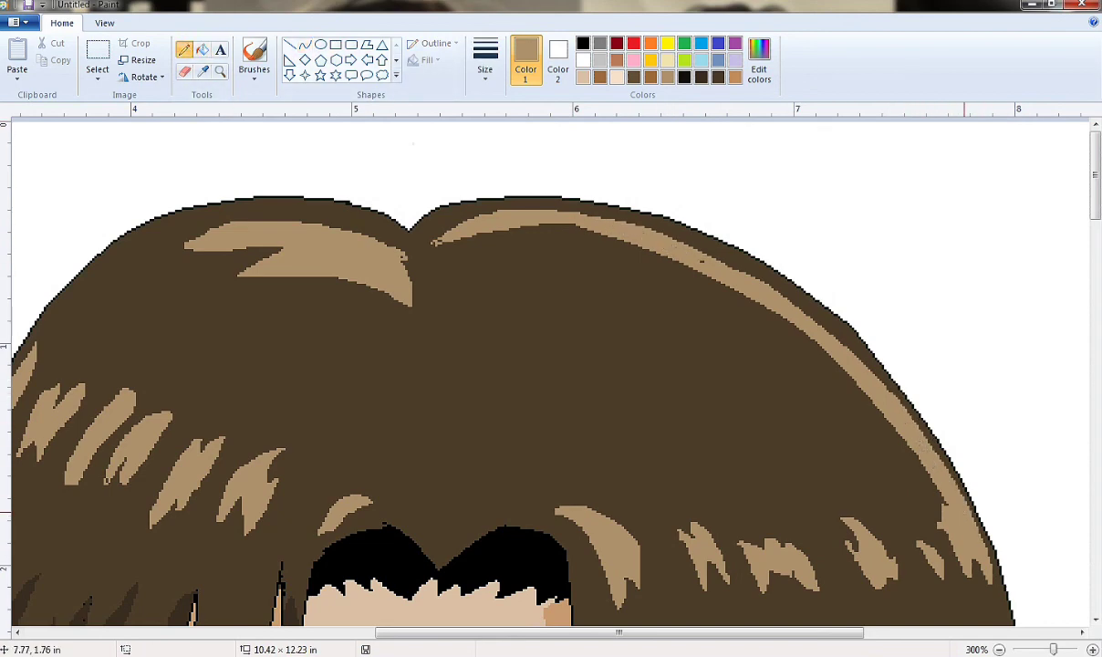
Thin the right crown highlight band by drawing hair-brown curves along its lower edge.
scroll(965, 508, "down", 1)
scroll(965, 508, "up", 1)
left_click(305, 45)
left_click(701, 76)
left_click_drag(432, 241, 615, 226)
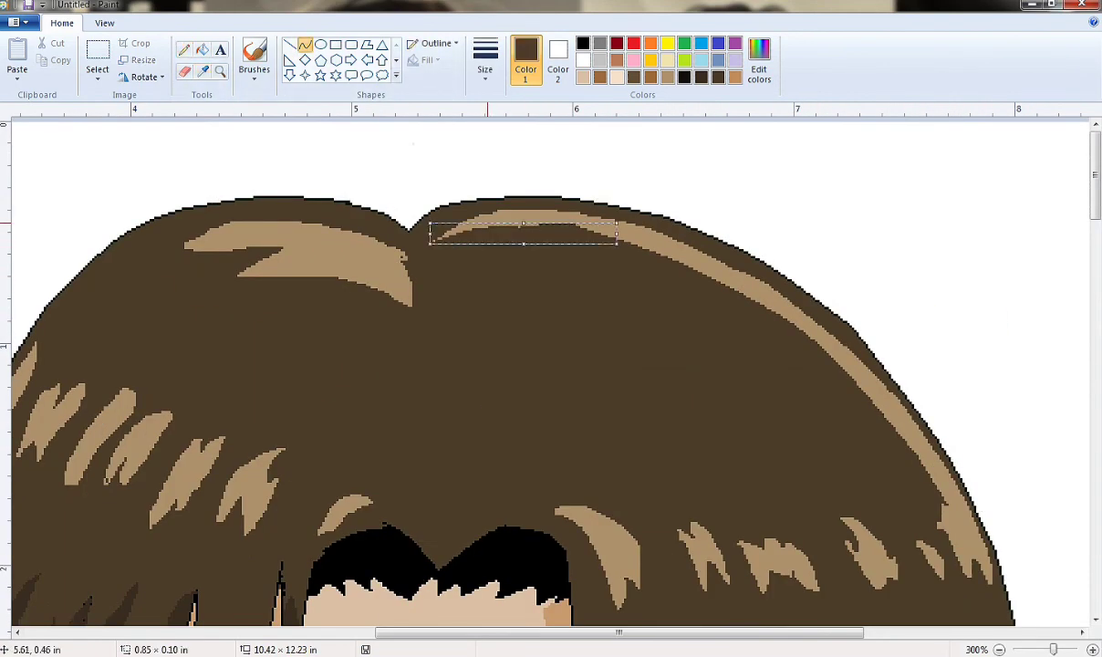
mouse_move(679, 266)
left_mouse_down()
mouse_move(771, 310)
mouse_move(875, 417)
left_mouse_up()
Erase the leftover light brown slivers just below the middle of the right crown highlight.
key("alt+h")
key("e")
key("a")
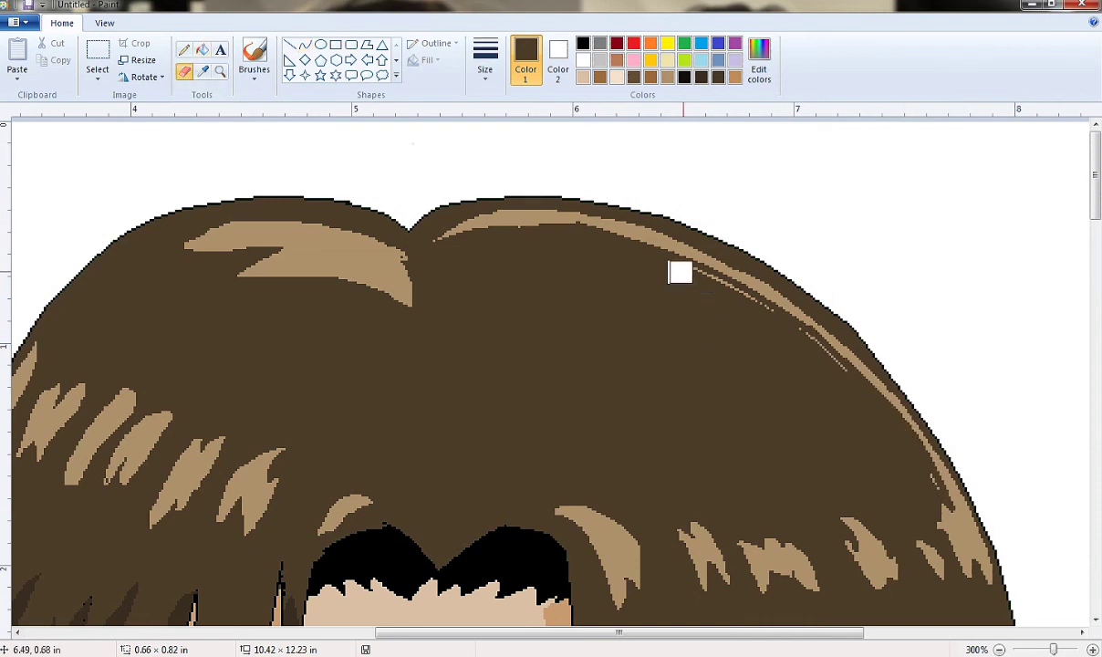
left_click_drag(679, 272, 843, 376)
Trim the highlight's left tip near the parting with a hair-brown curve and refill the erased strip with the same brown.
key("alt+h")
key("s")
key("h")
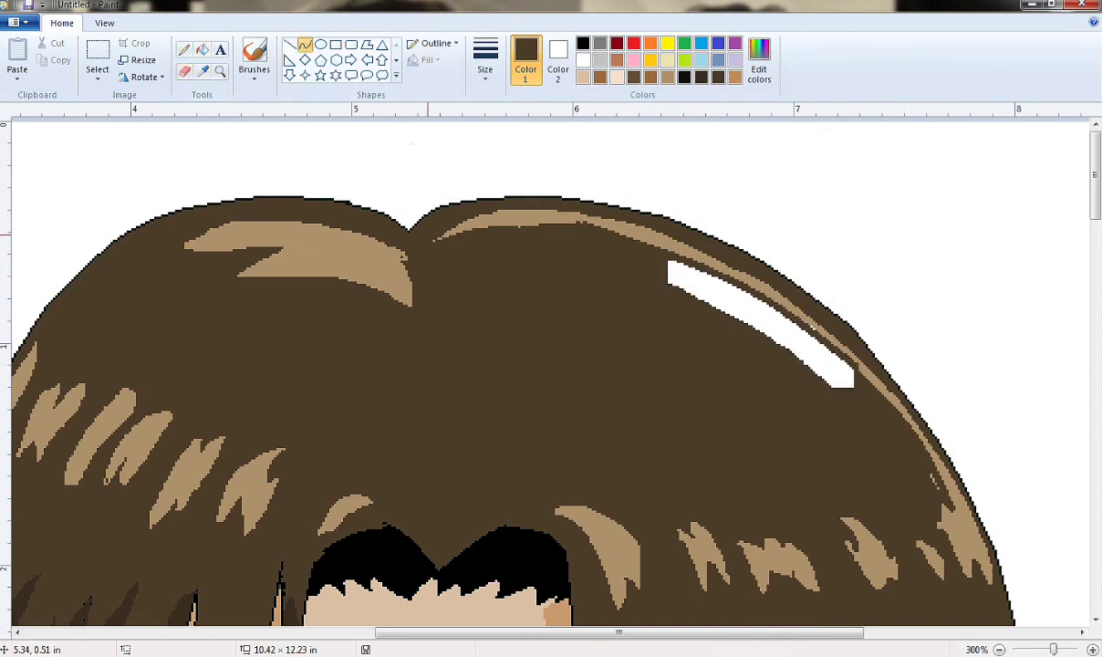
left_click_drag(430, 234, 545, 213)
key("ctrl+z")
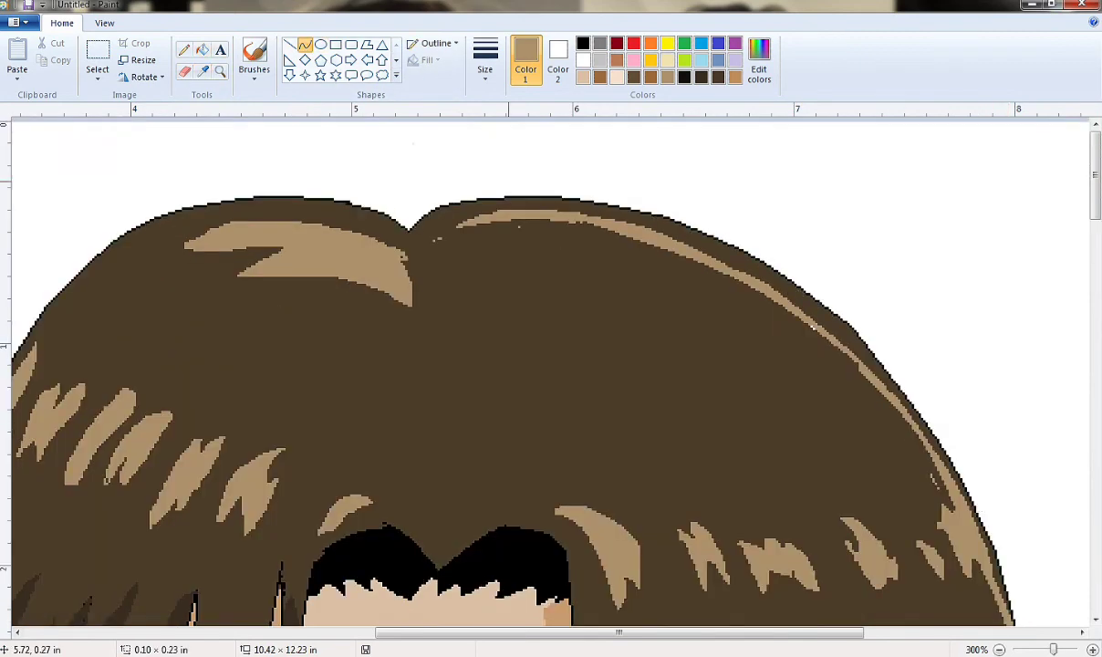
Draw a light brown curved streak about 0.41 in wide above the highlight's left end, beside the hair parting.
left_click_drag(511, 208, 524, 193)
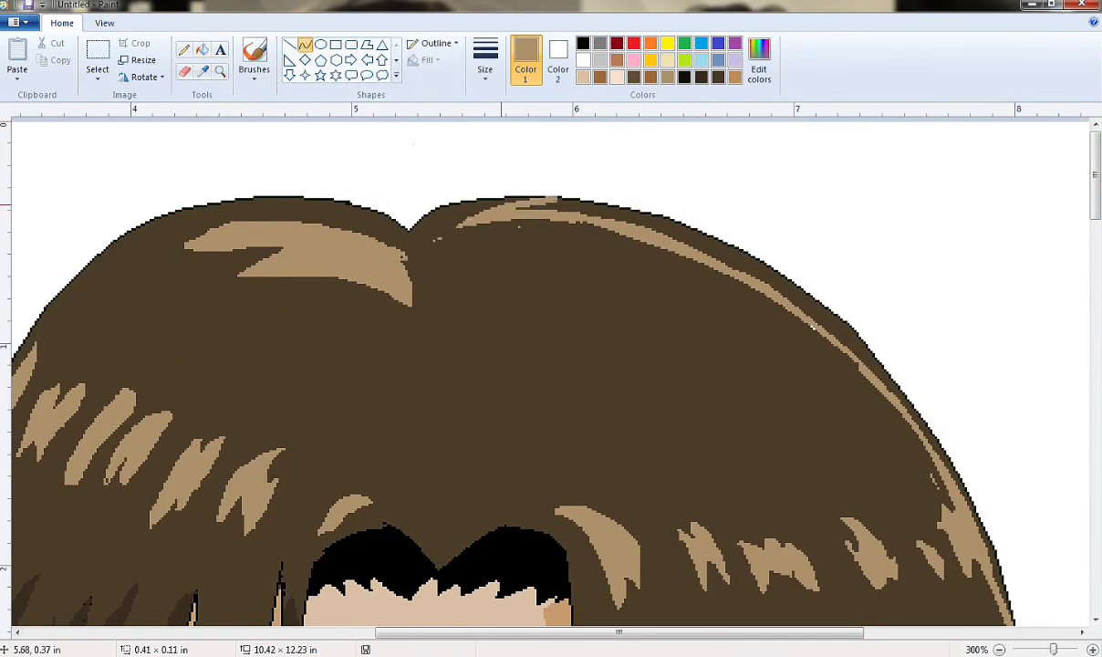
left_click(201, 50)
left_click(183, 49)
Choose the thinnest line size and draw a short brown curved crease below the outer corner of the right eye.
scroll(497, 323, "down", 2)
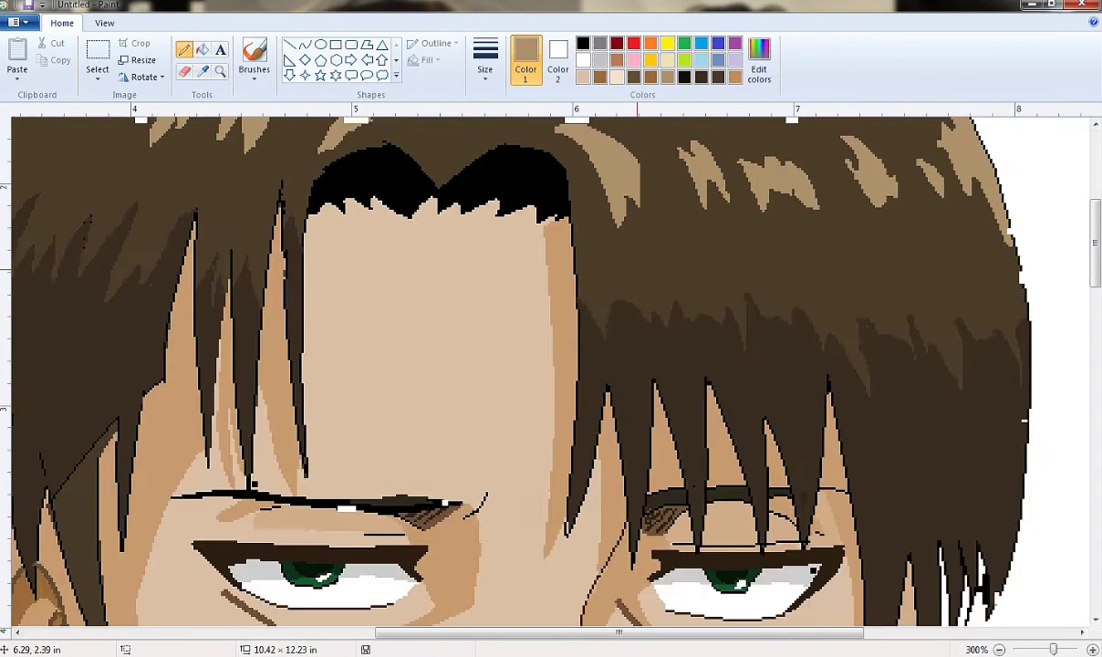
scroll(407, 247, "up", 1)
left_click(485, 59)
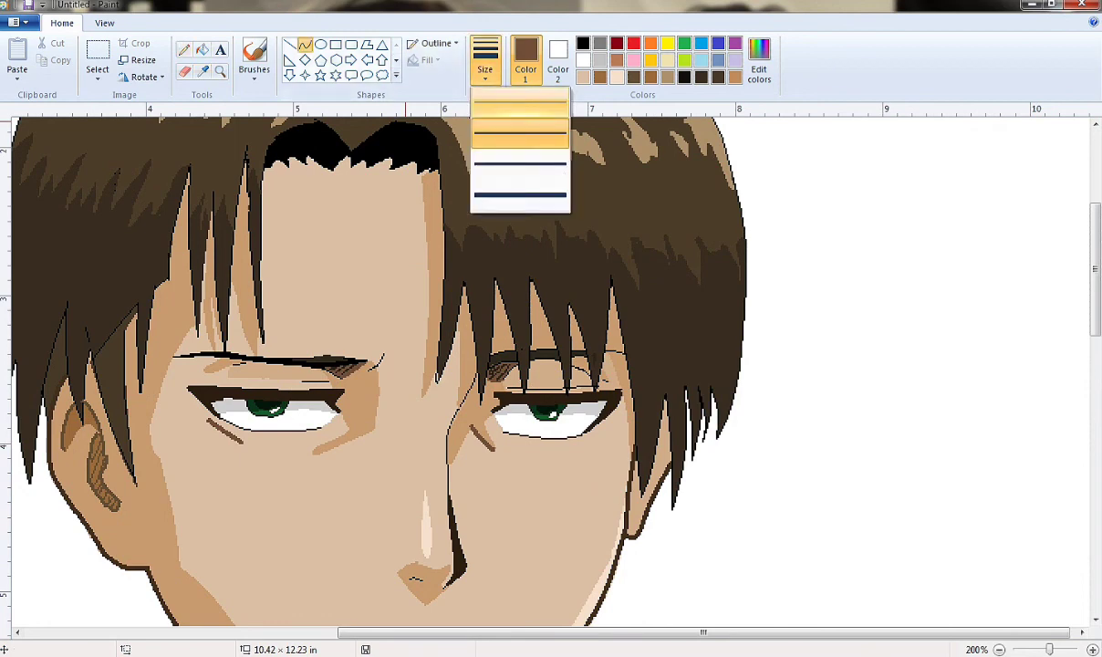
left_click(485, 110)
left_click(305, 44)
left_click_drag(551, 398, 578, 421)
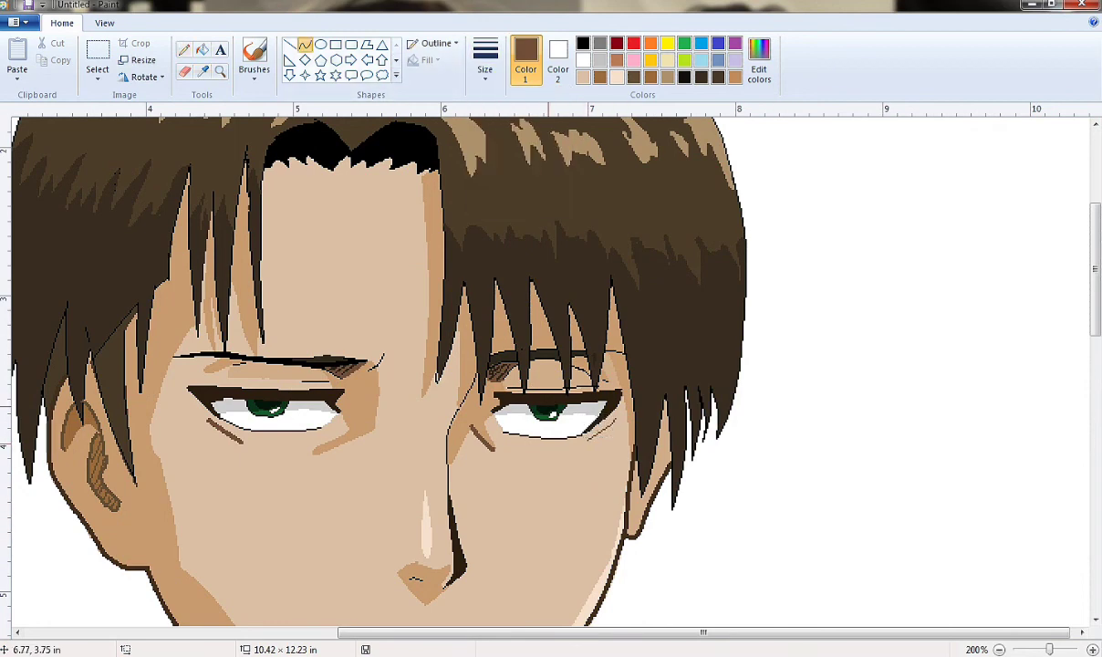